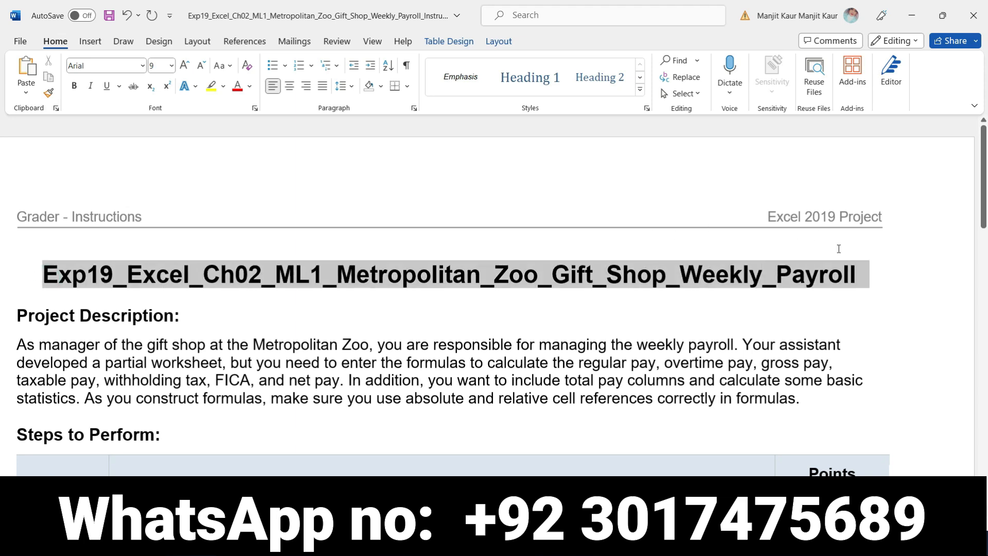
- Highlight the document title and the "Project Description" heading in yellow
{"action": "left_click", "coordinate": [648, 229]}
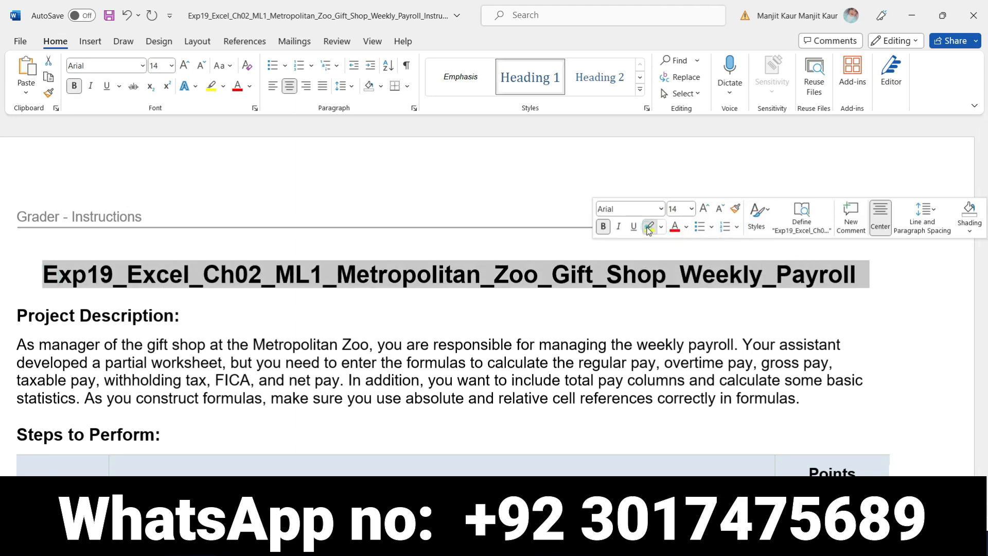
{"action": "left_click", "coordinate": [558, 320]}
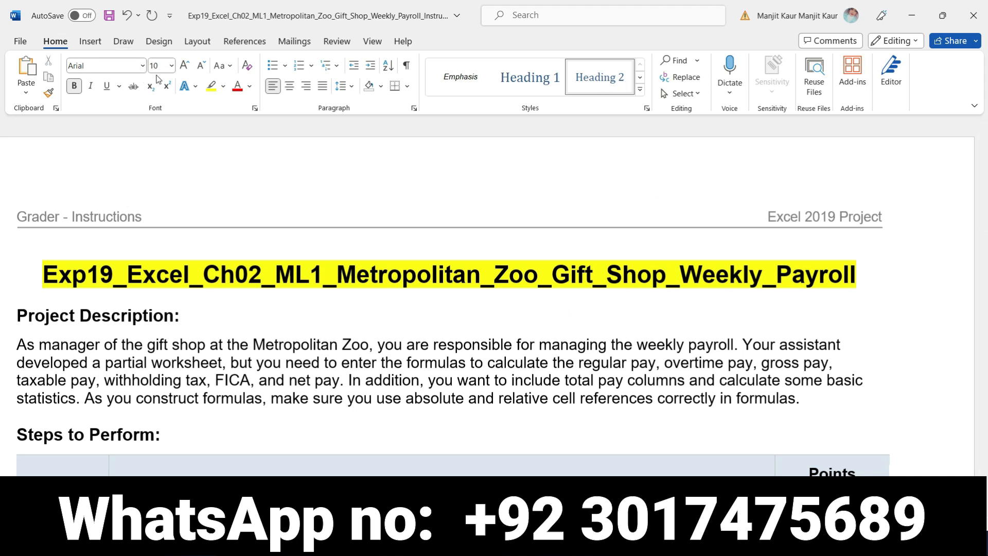
{"action": "left_click", "coordinate": [215, 90]}
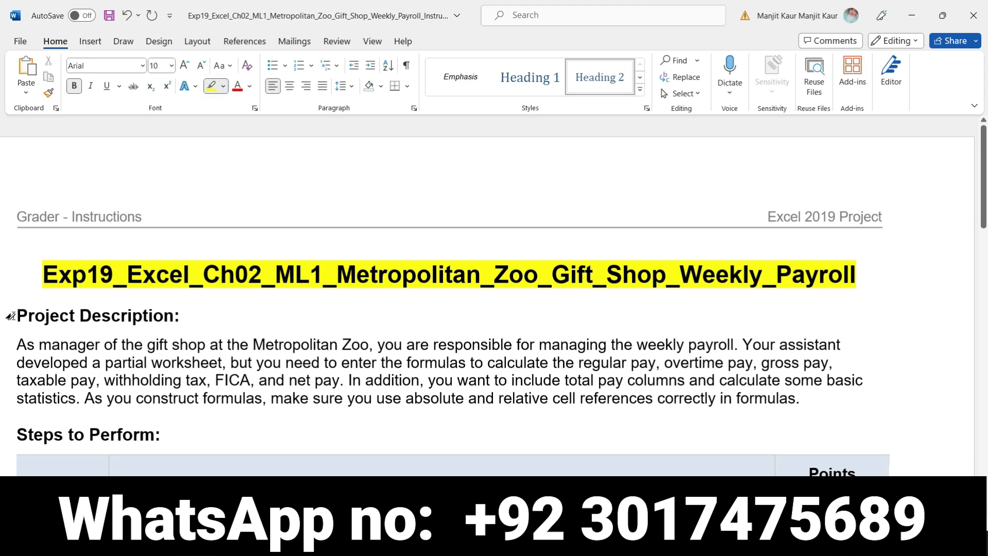
{"action": "left_click_drag", "start_coordinate": [15, 316], "coordinate": [175, 316]}
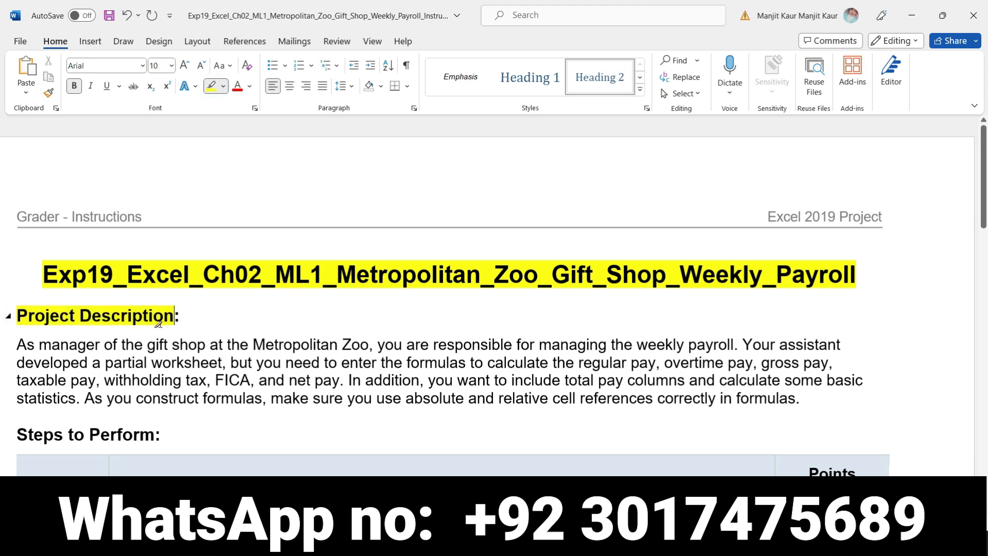
- Highlight "Metropolitan Zoo", "weekly payroll", "partial worksheet", "calculate the regular pay", "overtime pay" and "gross pay" in the project description
{"action": "scroll", "coordinate": [193, 338], "scroll_direction": "down", "scroll_amount": 2}
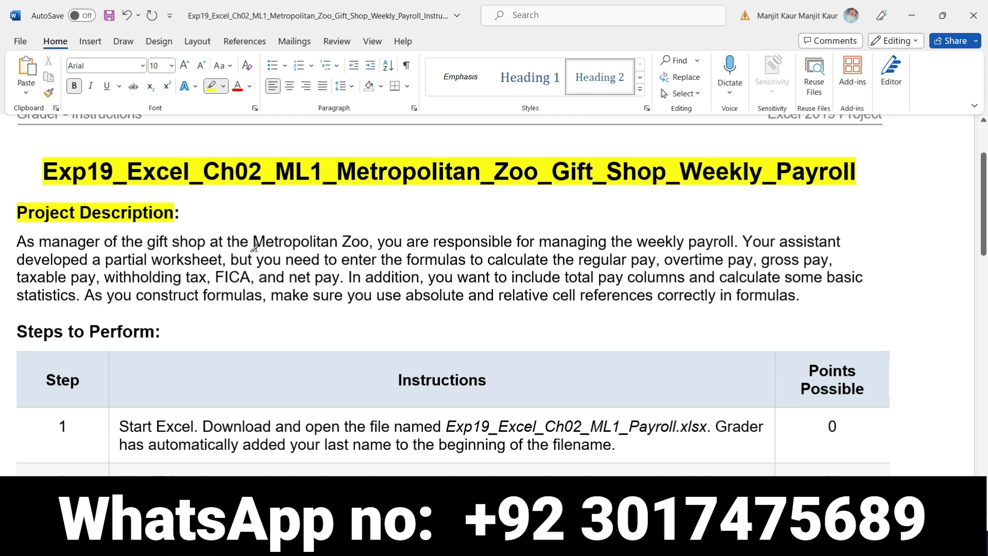
{"action": "left_click_drag", "start_coordinate": [252, 242], "coordinate": [369, 241]}
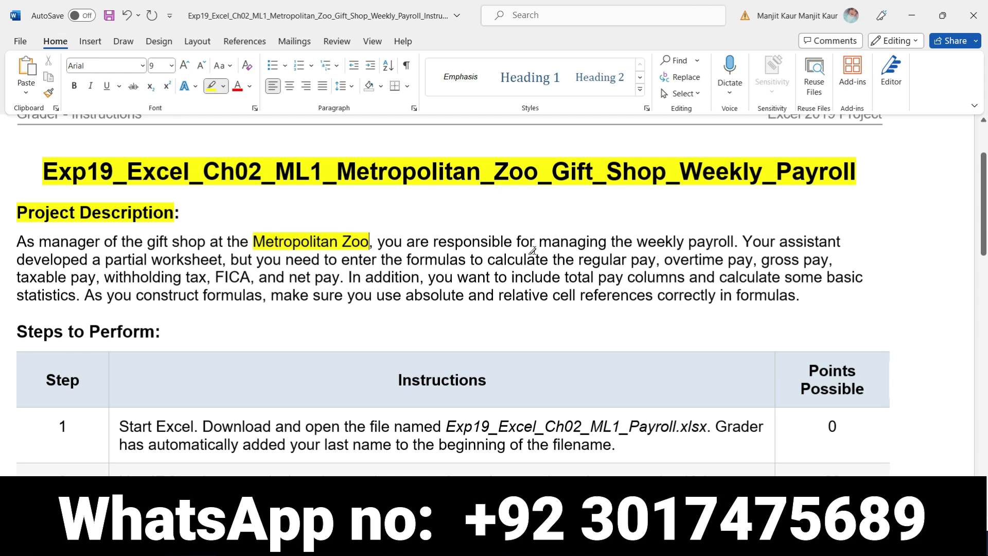
{"action": "left_click_drag", "start_coordinate": [639, 242], "coordinate": [716, 240]}
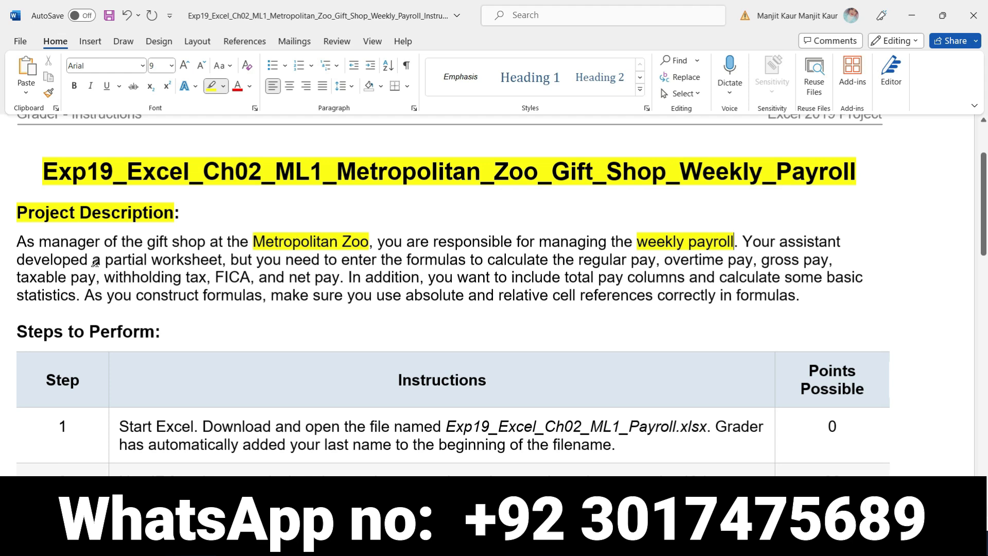
{"action": "left_click_drag", "start_coordinate": [105, 261], "coordinate": [205, 264]}
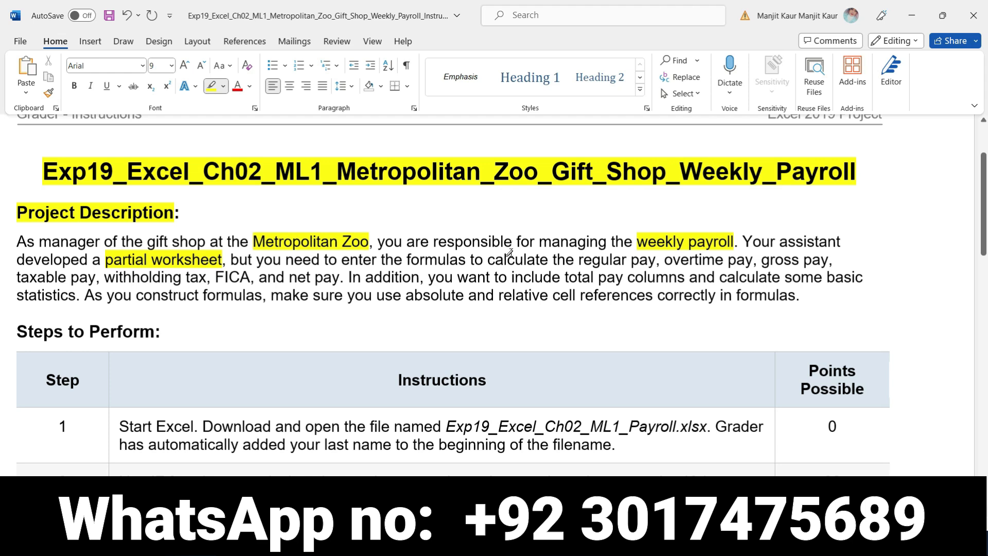
{"action": "mouse_move", "coordinate": [489, 261]}
{"action": "left_mouse_down"}
{"action": "mouse_move", "coordinate": [638, 259]}
{"action": "mouse_move", "coordinate": [715, 277]}
{"action": "mouse_move", "coordinate": [752, 261]}
{"action": "mouse_move", "coordinate": [828, 263]}
{"action": "left_mouse_up"}
{"action": "left_click", "coordinate": [667, 263]}
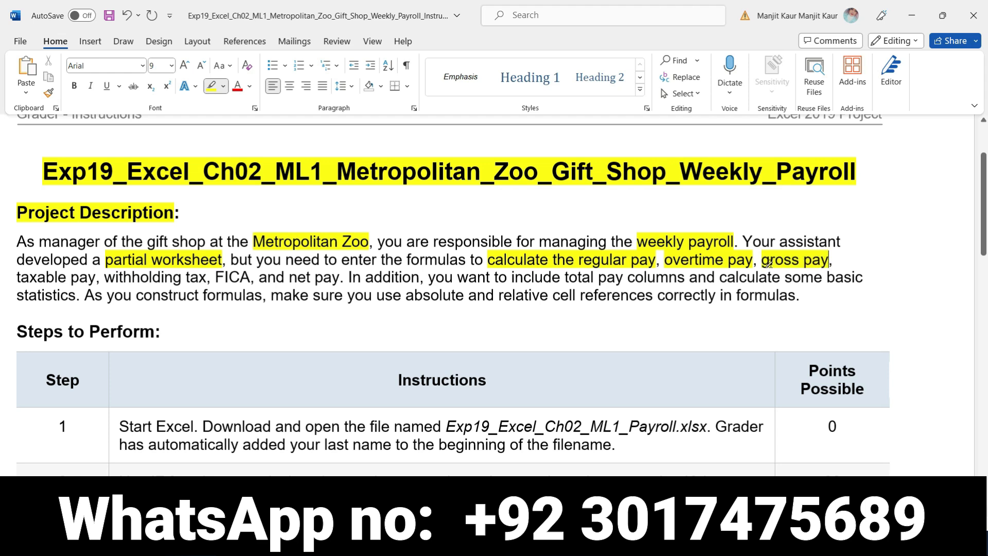
- Highlight "taxable pay", "withholding tax, FICA", "and net pay", "total pay columns", "statistics" and "absolute and relative cell references" in the project description
{"action": "left_click_drag", "start_coordinate": [15, 280], "coordinate": [340, 279]}
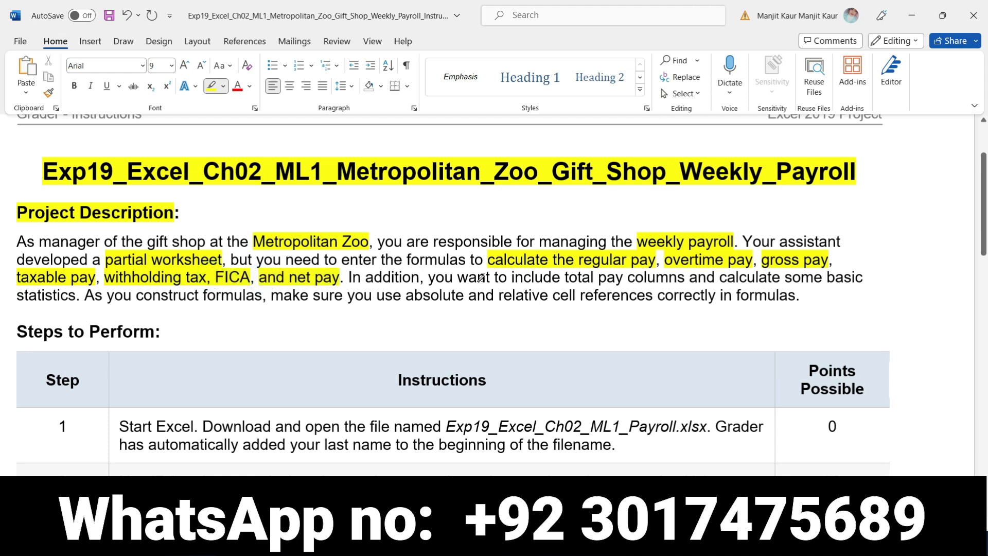
{"action": "left_click_drag", "start_coordinate": [566, 278], "coordinate": [688, 277]}
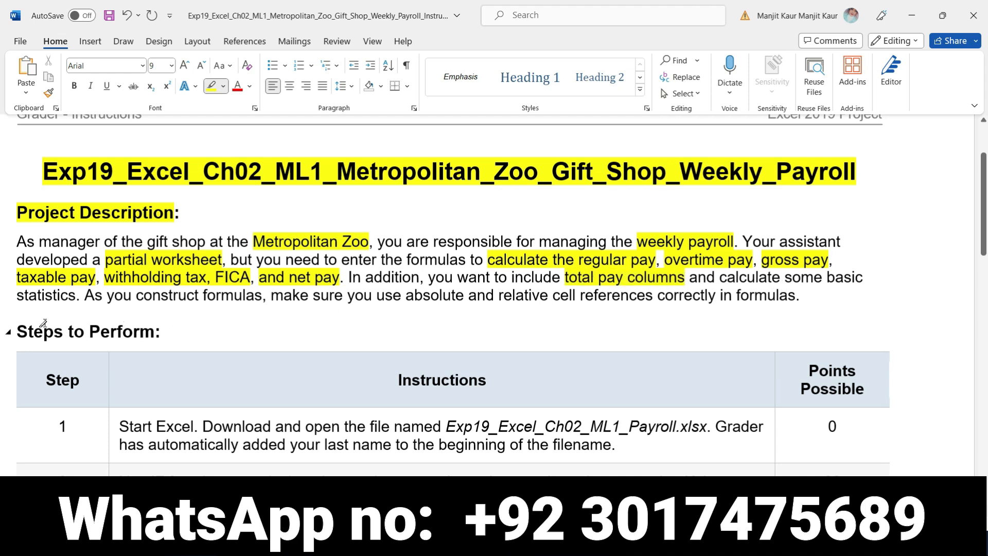
{"action": "left_click_drag", "start_coordinate": [17, 298], "coordinate": [77, 298]}
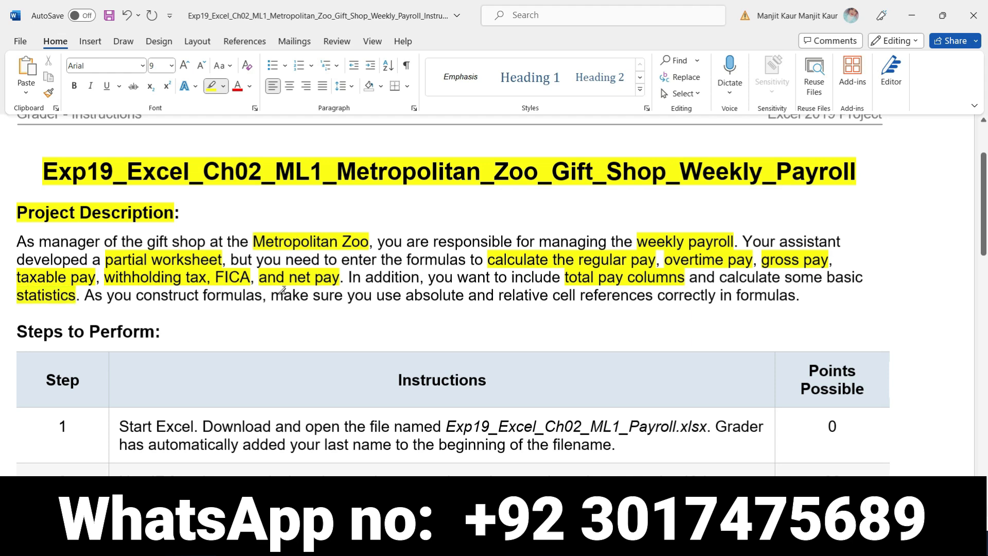
{"action": "left_click_drag", "start_coordinate": [406, 298], "coordinate": [655, 292]}
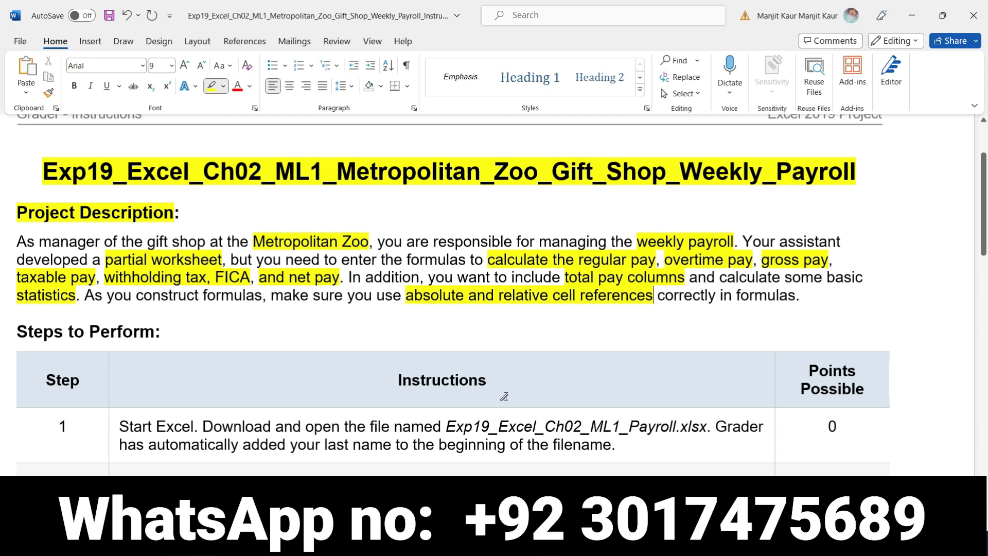
- Highlight the step 1 instruction in yellow and make it bold
{"action": "scroll", "coordinate": [503, 396], "scroll_direction": "down", "scroll_amount": 3}
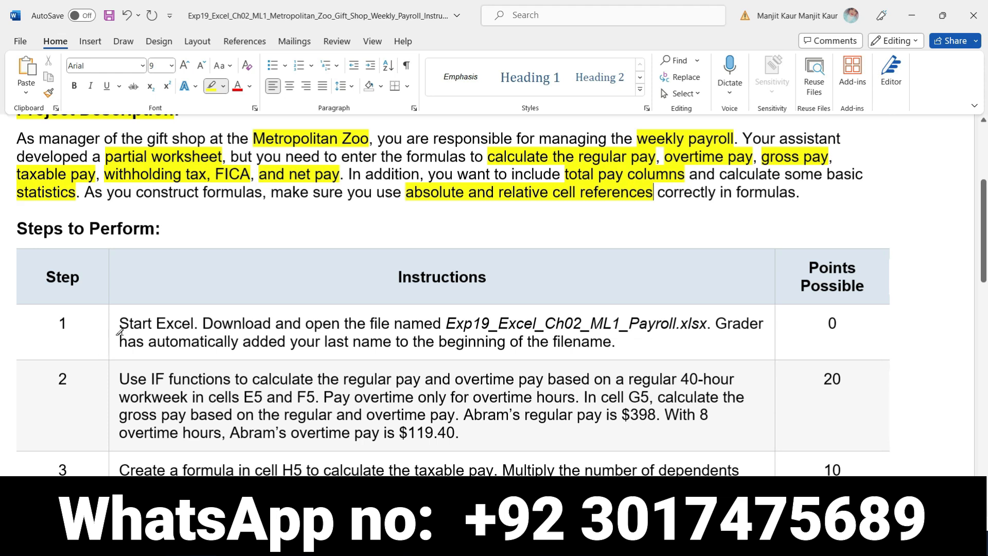
{"action": "left_click_drag", "start_coordinate": [120, 323], "coordinate": [615, 340]}
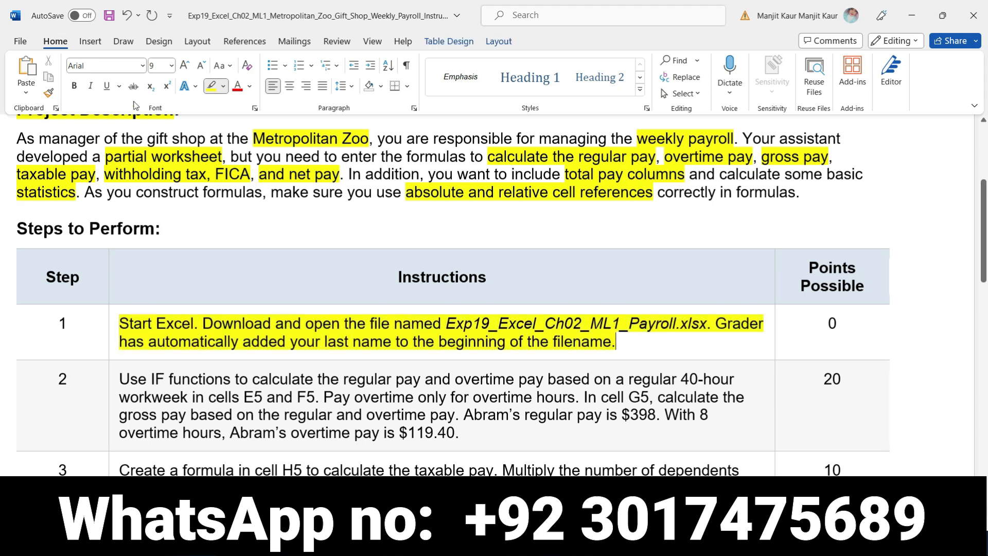
{"action": "left_click", "coordinate": [208, 88]}
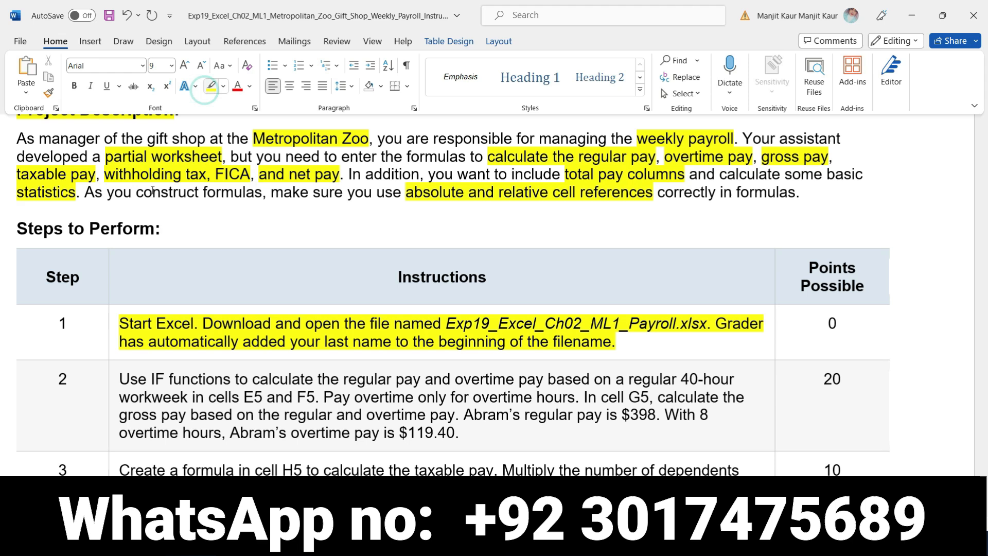
{"action": "left_click", "coordinate": [113, 327]}
{"action": "left_click", "coordinate": [125, 305]}
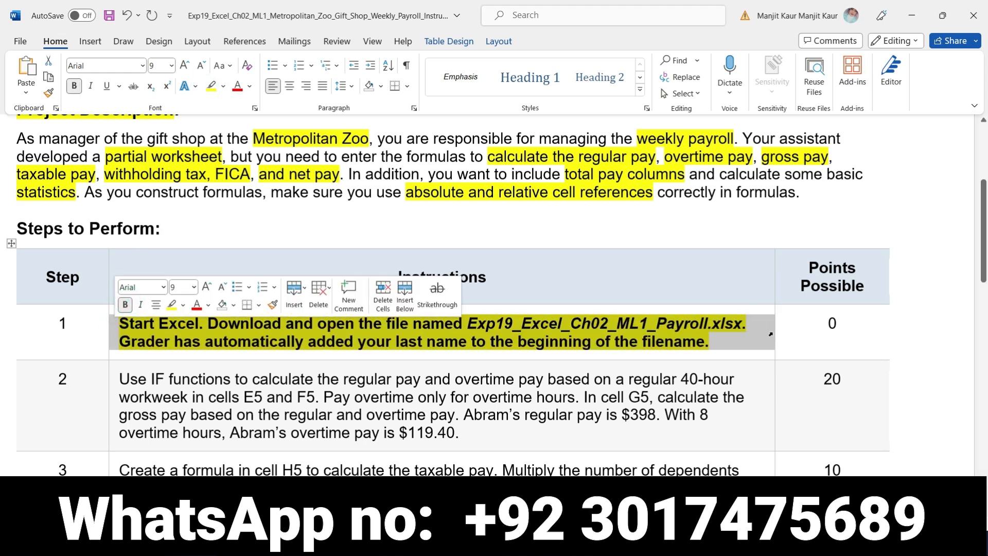
{"action": "left_click", "coordinate": [728, 344]}
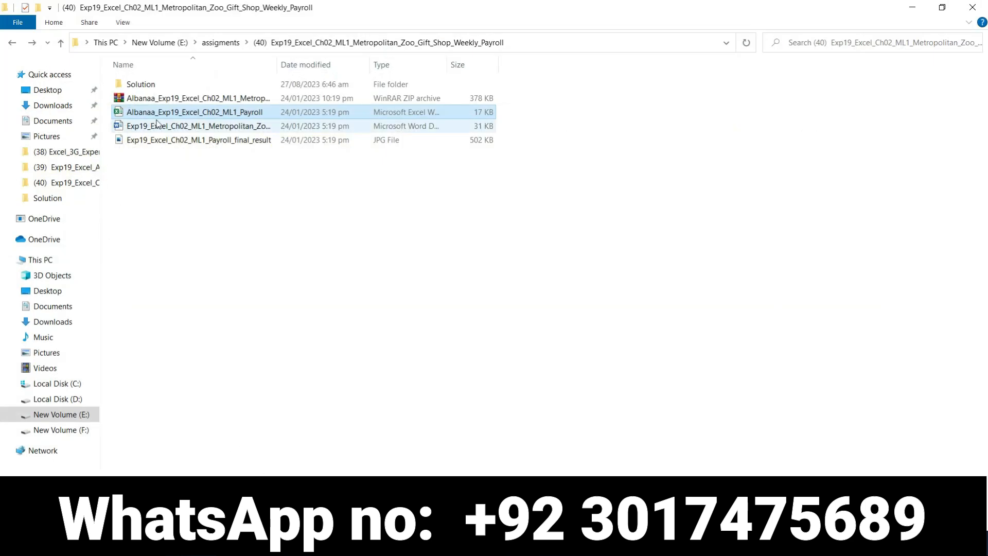
- Open the Exp19_Excel_Ch02_ML1_Payroll workbook from the assignment folder in Excel and look over the payroll table
{"action": "double_click", "coordinate": [162, 117]}
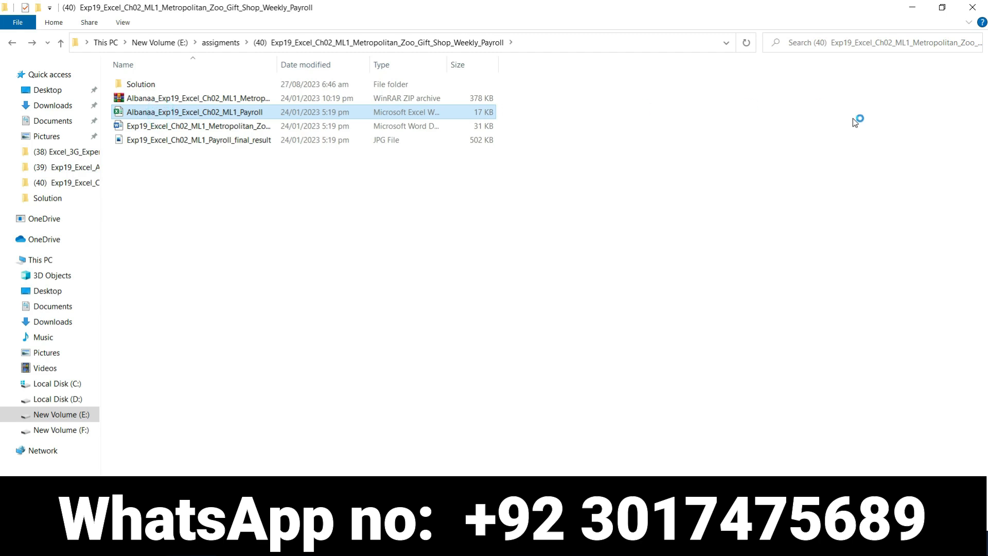
{"action": "left_click", "coordinate": [912, 8]}
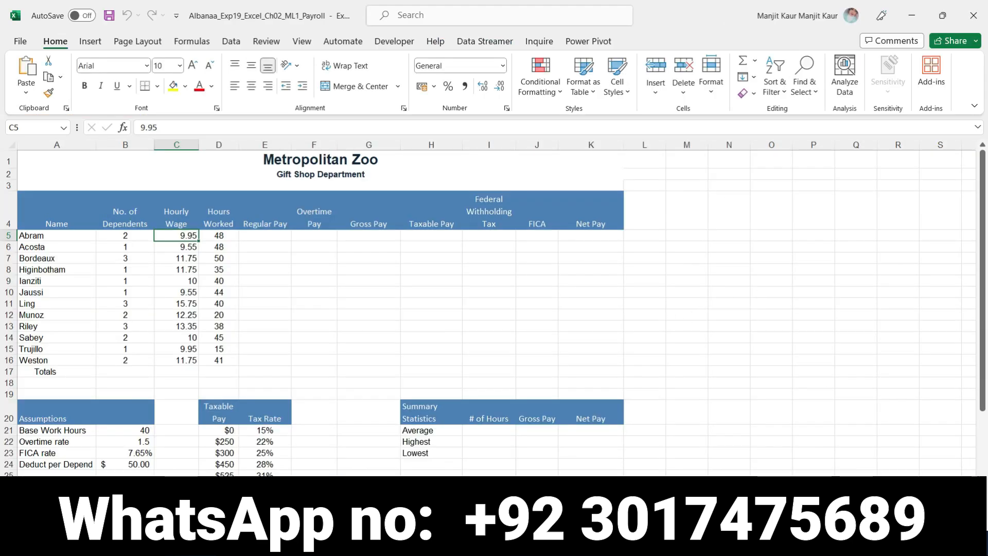
{"action": "scroll", "coordinate": [494, 313], "scroll_direction": "up", "scroll_amount": 3}
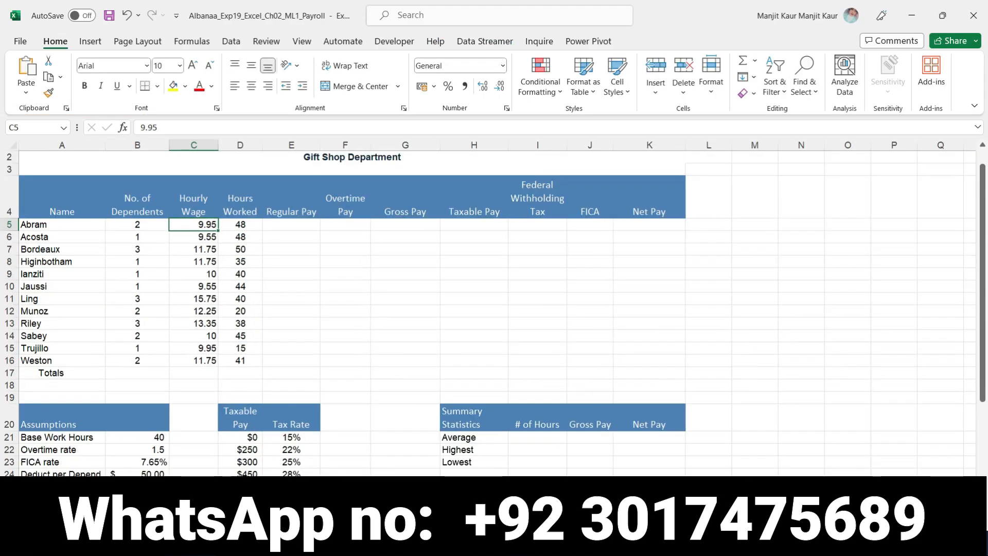
{"action": "scroll", "coordinate": [493, 313], "scroll_direction": "up", "scroll_amount": 1}
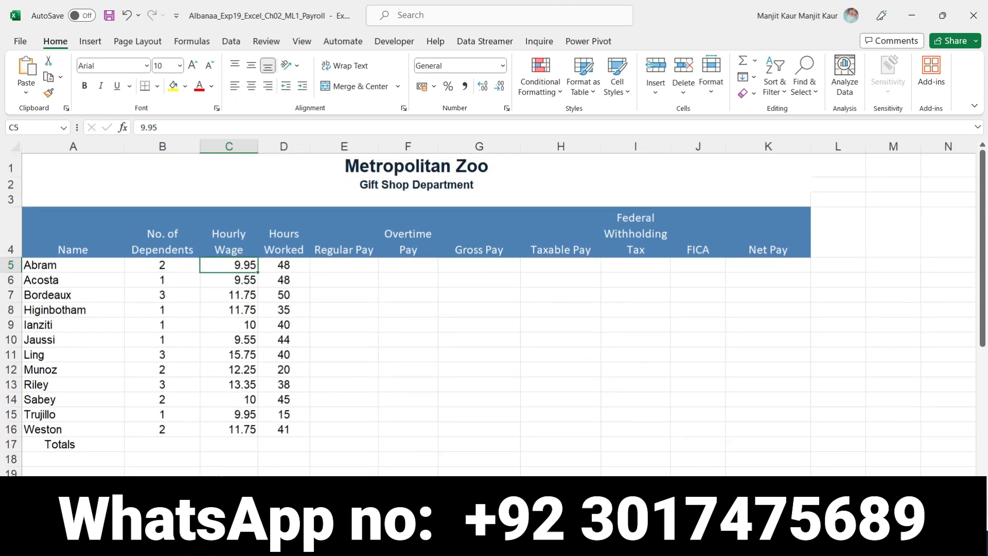
{"action": "scroll", "coordinate": [493, 313], "scroll_direction": "down", "scroll_amount": 1}
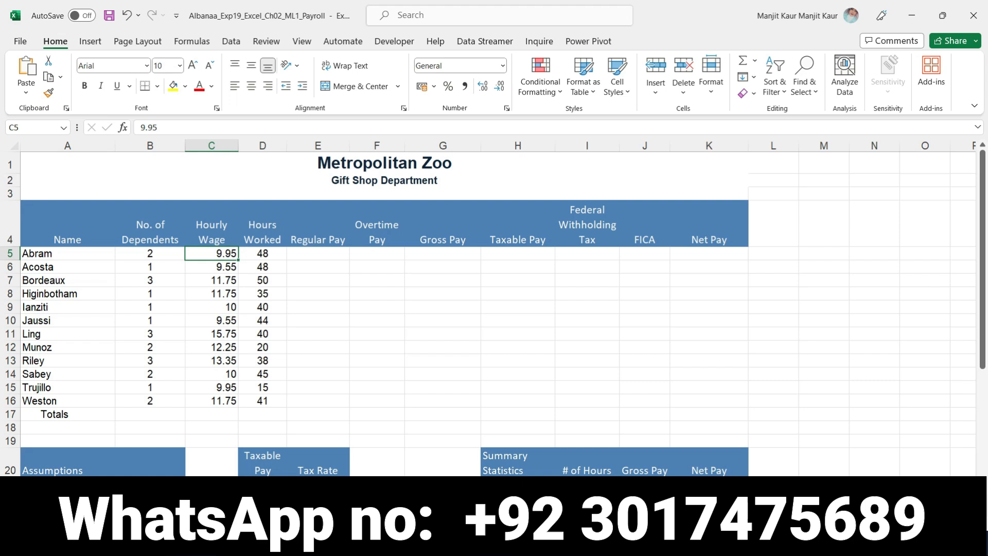
- Switch back to the Word instructions and remove the bold and yellow highlighting from the step 1 instruction
{"action": "key", "text": "alt+Tab"}
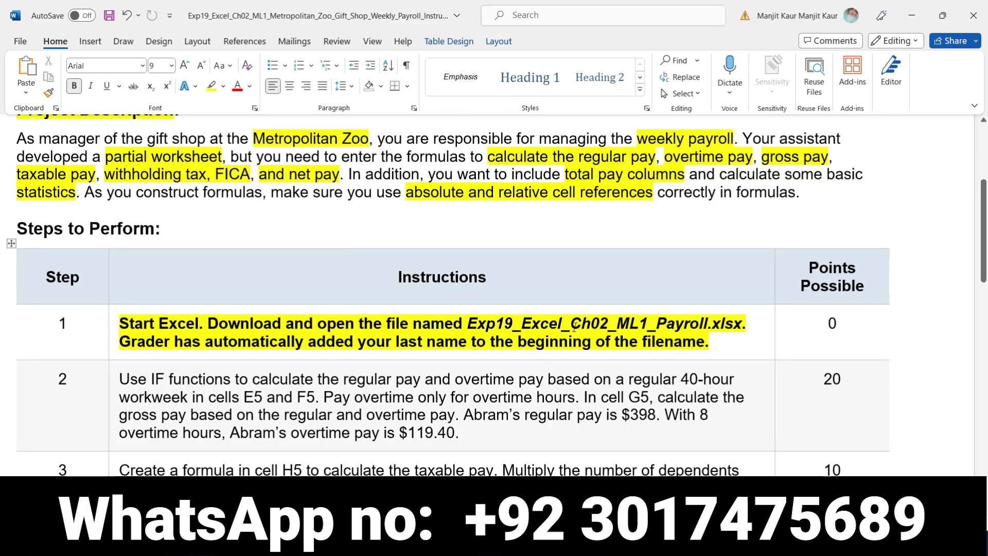
{"action": "left_click", "coordinate": [111, 326]}
{"action": "left_click", "coordinate": [123, 303]}
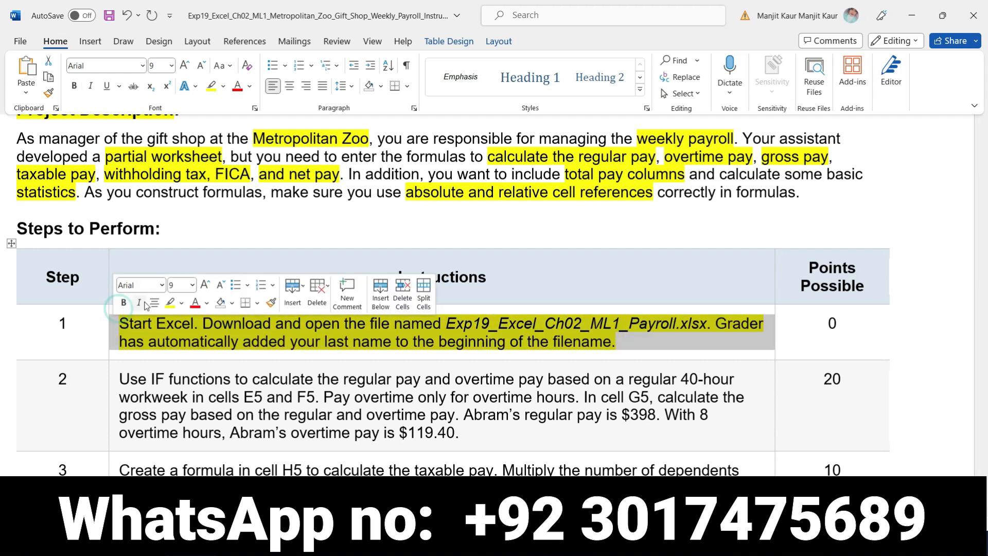
{"action": "left_click", "coordinate": [175, 303]}
- Make the step 2 instruction about regular, overtime and gross pay bold and highlight it in yellow
{"action": "left_click", "coordinate": [123, 367]}
{"action": "left_click", "coordinate": [125, 356]}
{"action": "left_click", "coordinate": [171, 356]}
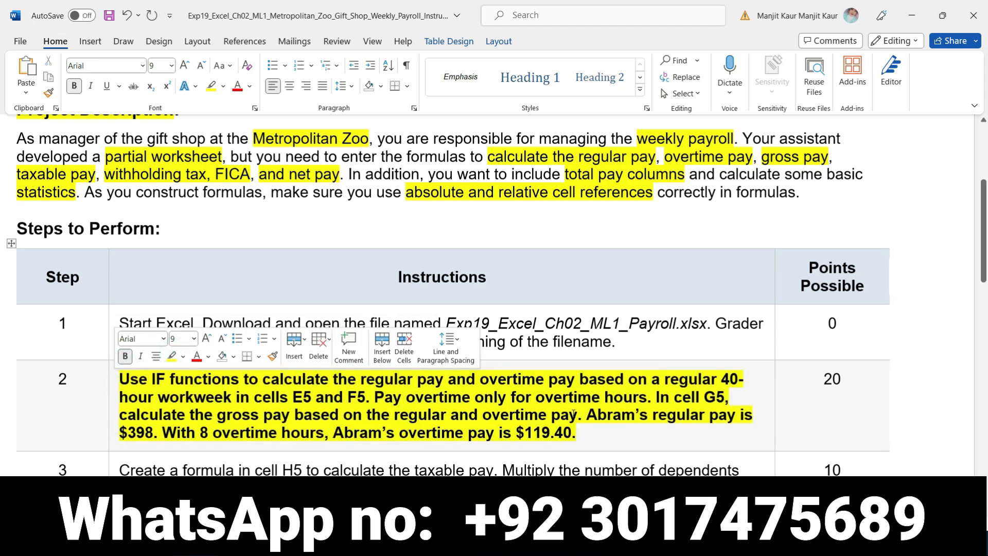
{"action": "left_click", "coordinate": [594, 433]}
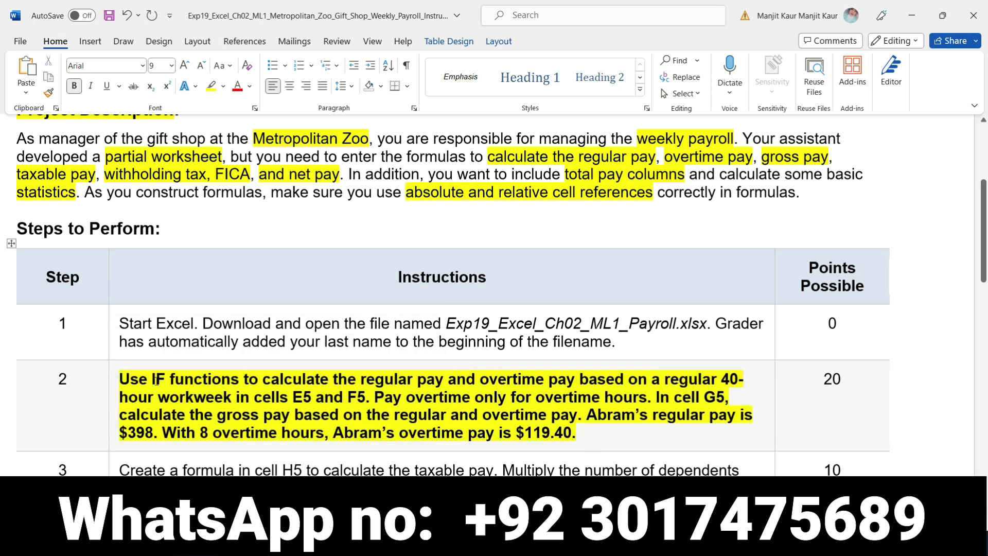
{"action": "left_click_drag", "start_coordinate": [152, 381], "coordinate": [366, 402]}
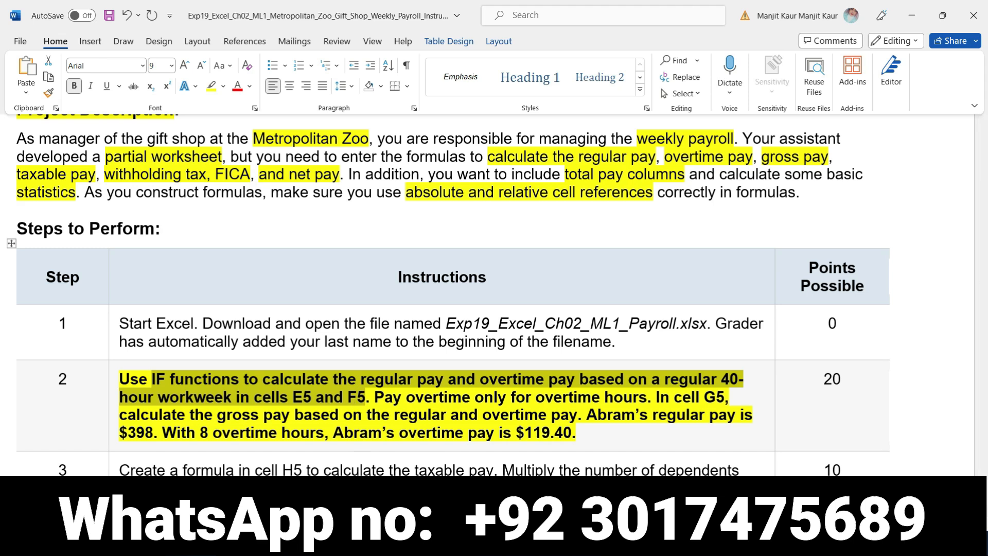
- Switch to the Excel payroll workbook and begin an IF function in cell E5 for regular pay
{"action": "mouse_move", "coordinate": [489, 542]}
{"action": "left_click", "coordinate": [504, 467]}
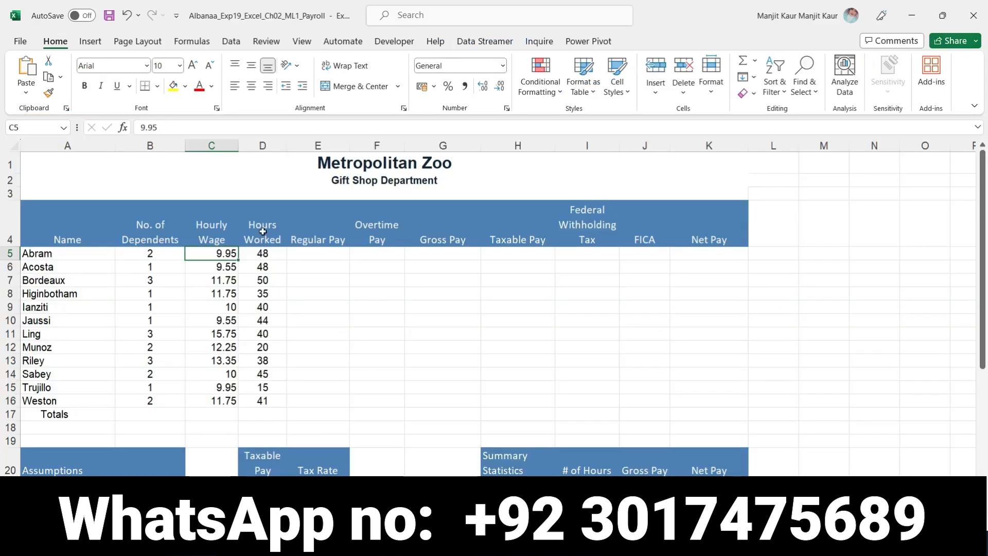
{"action": "left_click", "coordinate": [302, 256]}
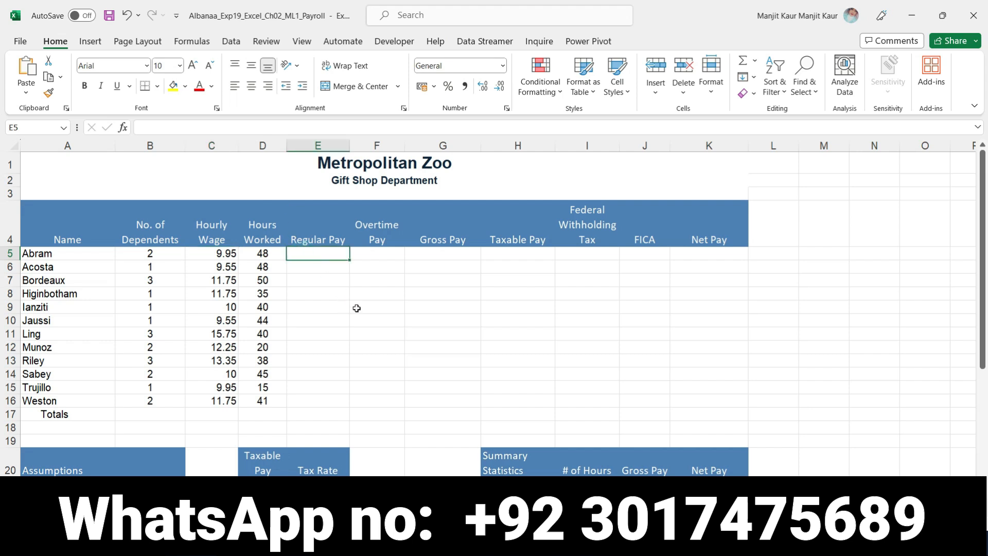
{"action": "type", "text": "=if"}
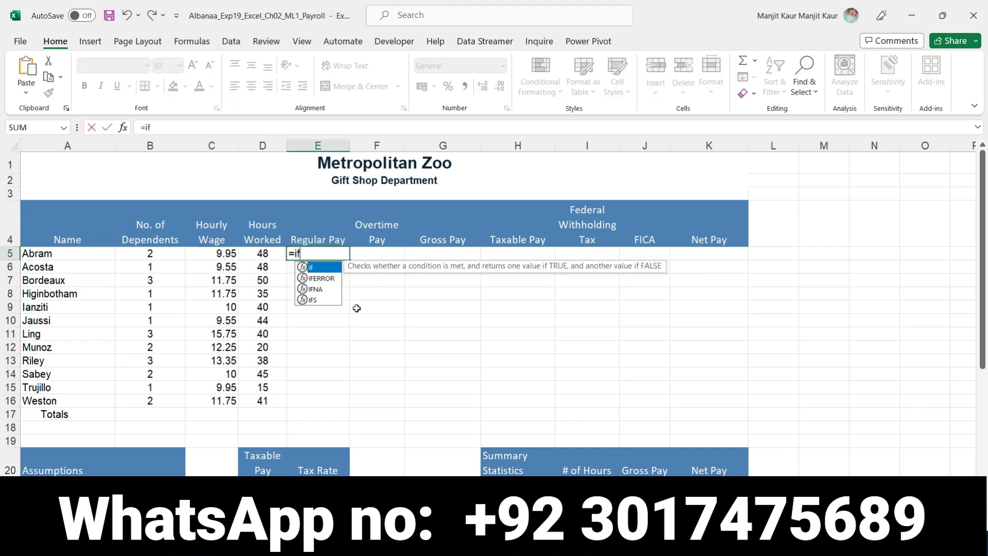
{"action": "double_click", "coordinate": [315, 267]}
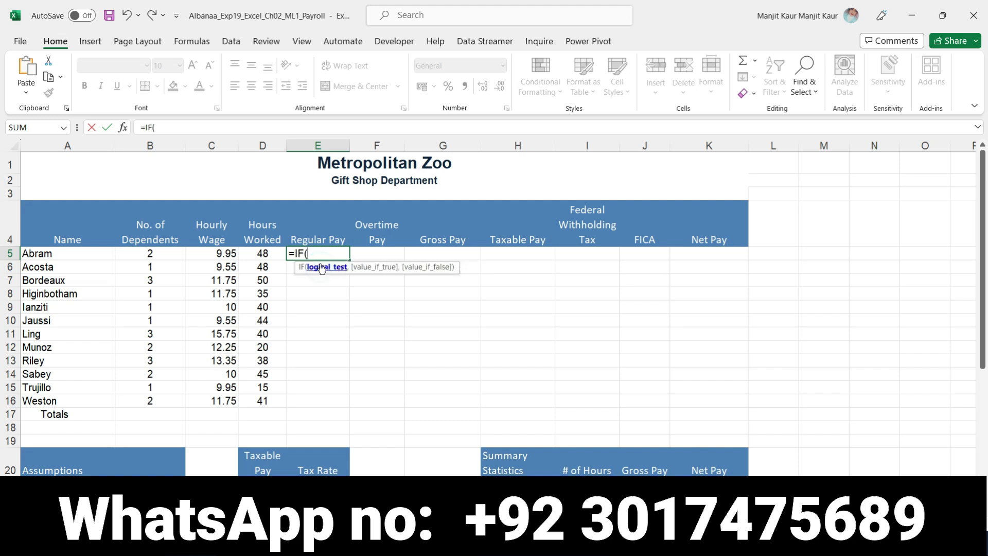
{"action": "left_click", "coordinate": [263, 253]}
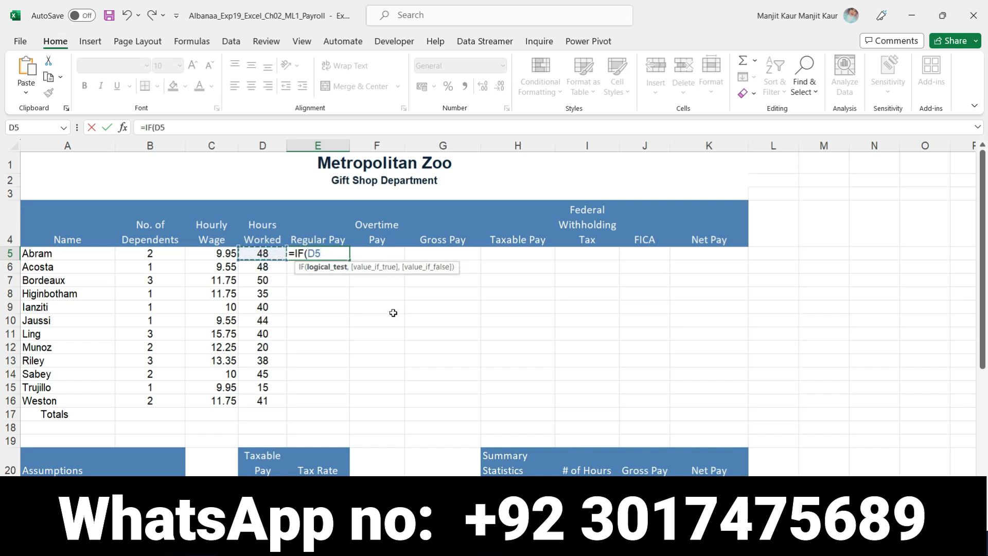
{"action": "key", "text": "shift+Left"}
{"action": "key", "text": "BackSpace"}
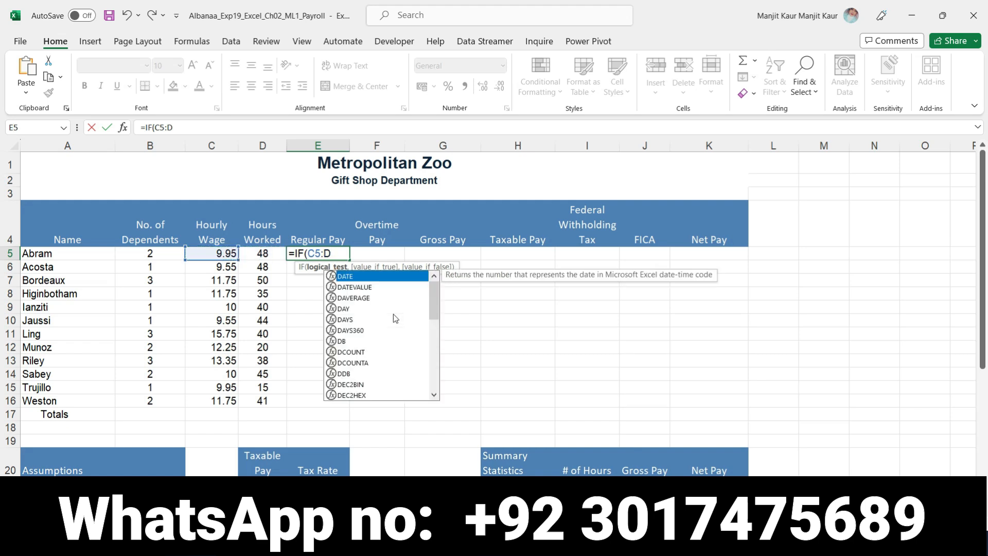
{"action": "key", "text": "BackSpace"}
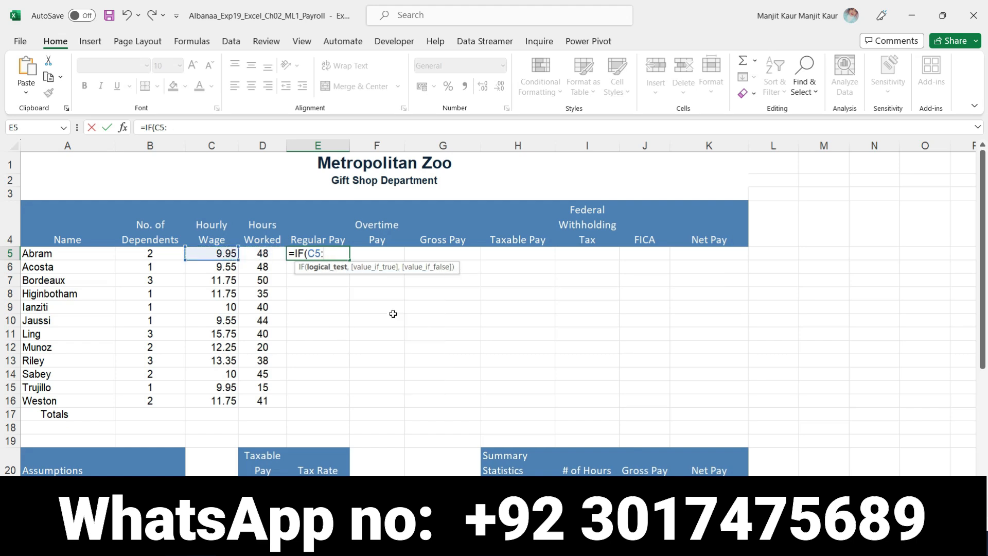
{"action": "key", "text": "BackSpace"}
{"action": "key", "text": "BackSpace"}
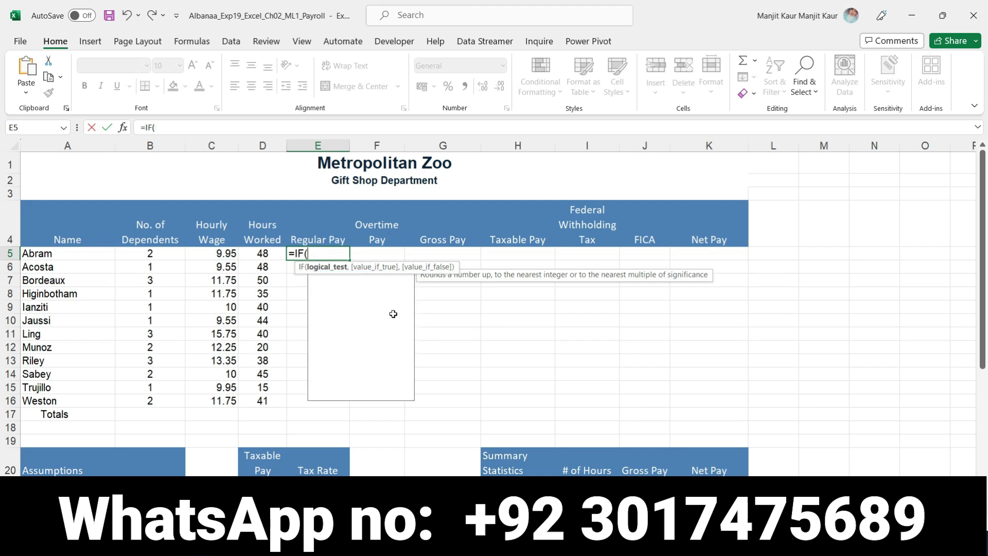
- Enter the logical test D5<$B$21 in the regular pay IF function, with an absolute reference to the base work hours
{"action": "left_click", "coordinate": [262, 252]}
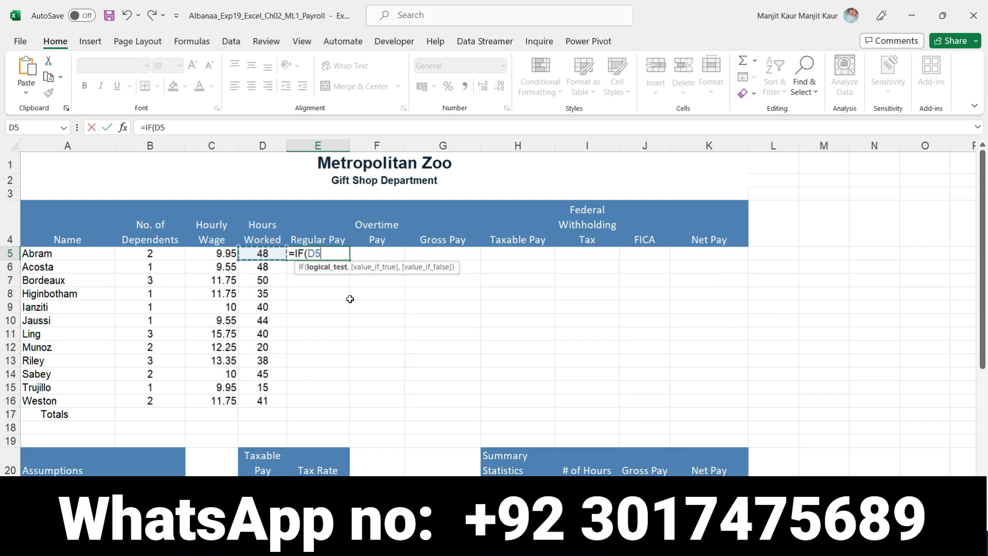
{"action": "type", "text": "<"}
{"action": "scroll", "coordinate": [398, 437], "scroll_direction": "down", "scroll_amount": 2}
{"action": "left_click", "coordinate": [155, 418]}
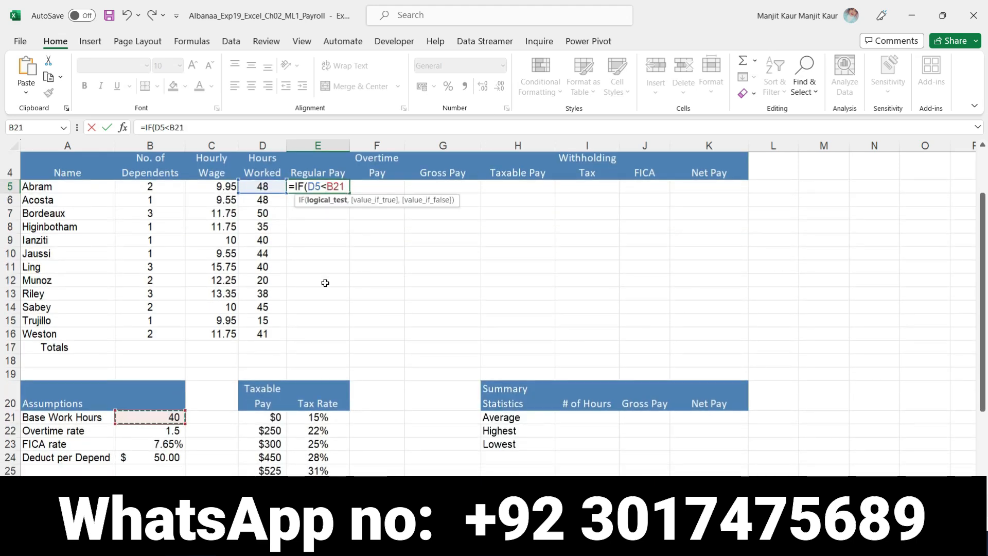
{"action": "key", "text": "F4"}
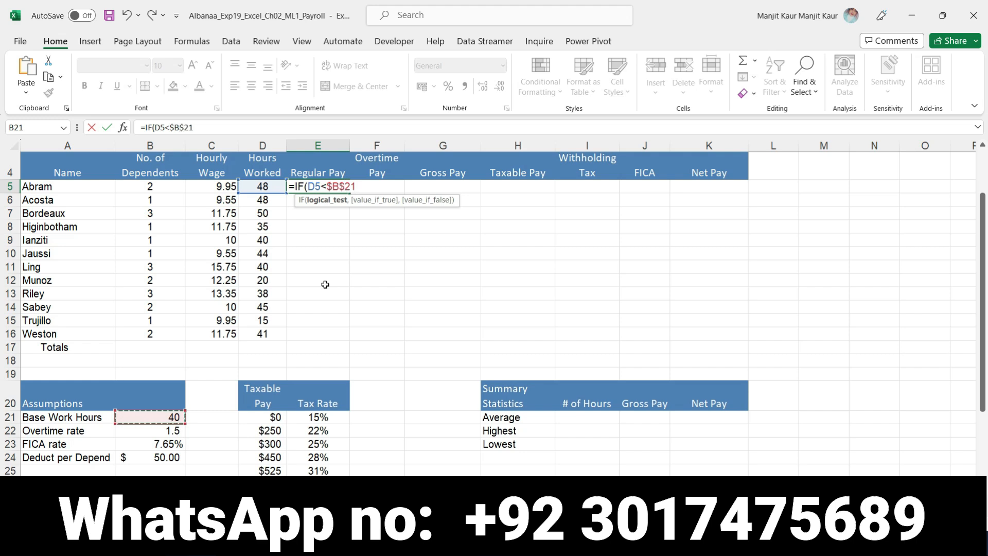
{"action": "type", "text": ","}
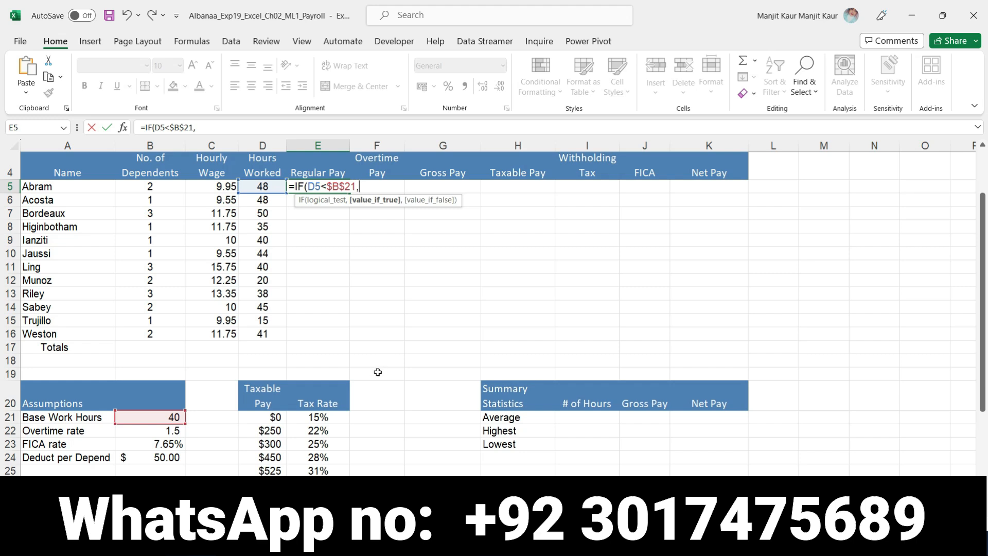
- Make the regular pay IF function return D5 if true and the absolute reference $B$21 if false
{"action": "scroll", "coordinate": [364, 381], "scroll_direction": "up", "scroll_amount": 1}
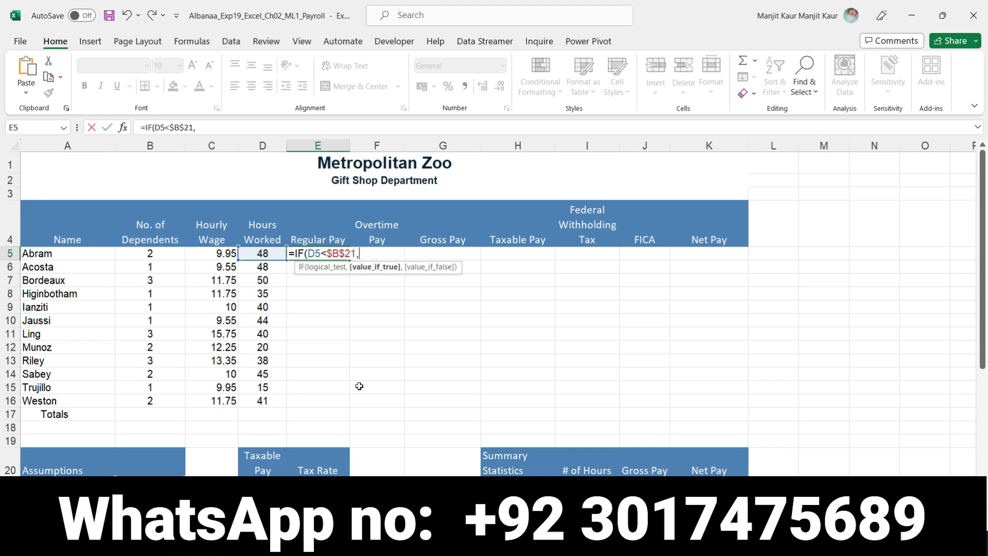
{"action": "scroll", "coordinate": [359, 386], "scroll_direction": "down", "scroll_amount": 1}
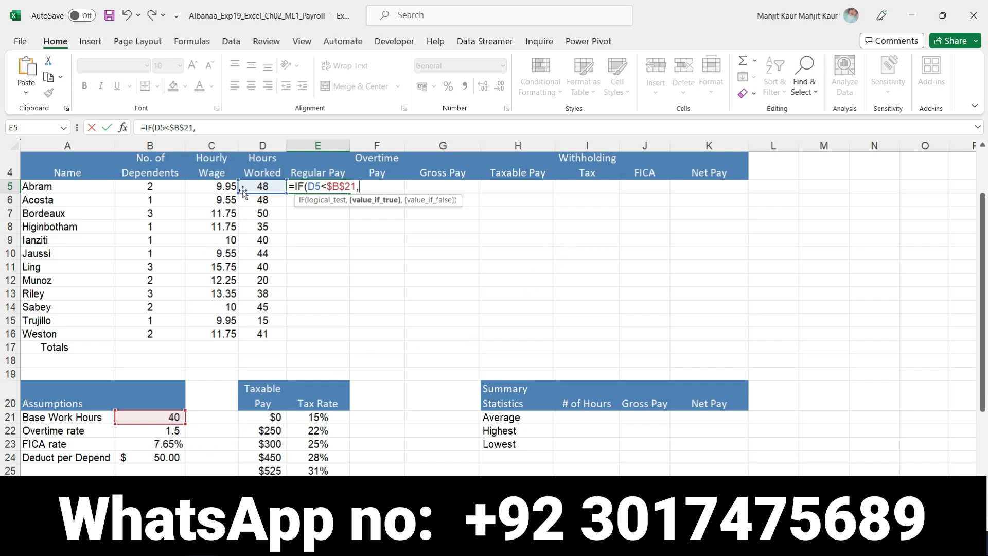
{"action": "left_click", "coordinate": [259, 186]}
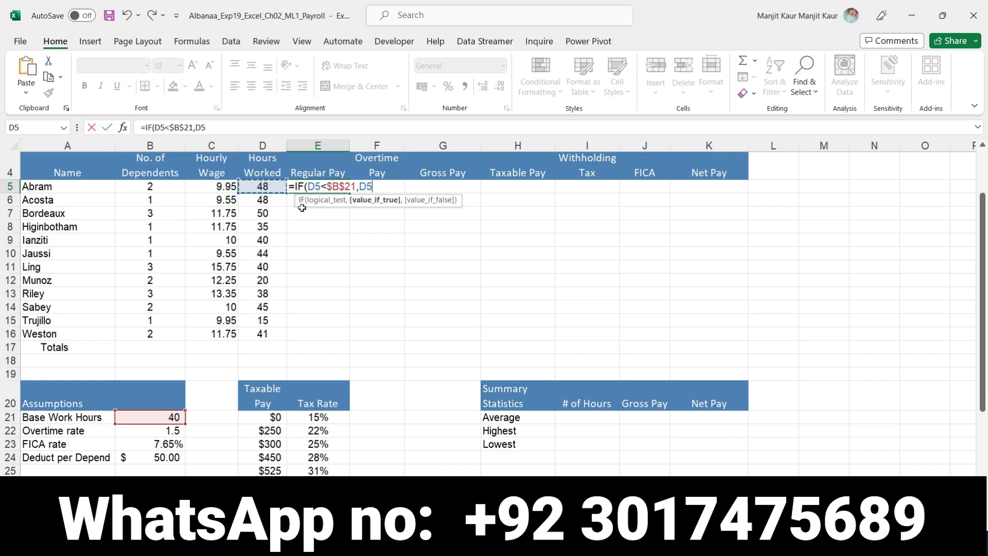
{"action": "type", "text": ","}
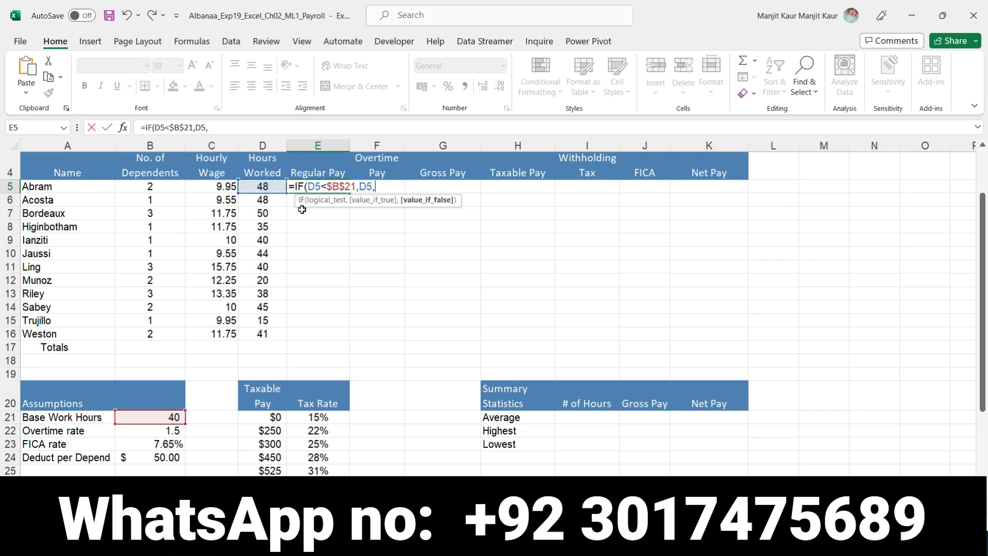
{"action": "left_click", "coordinate": [139, 420]}
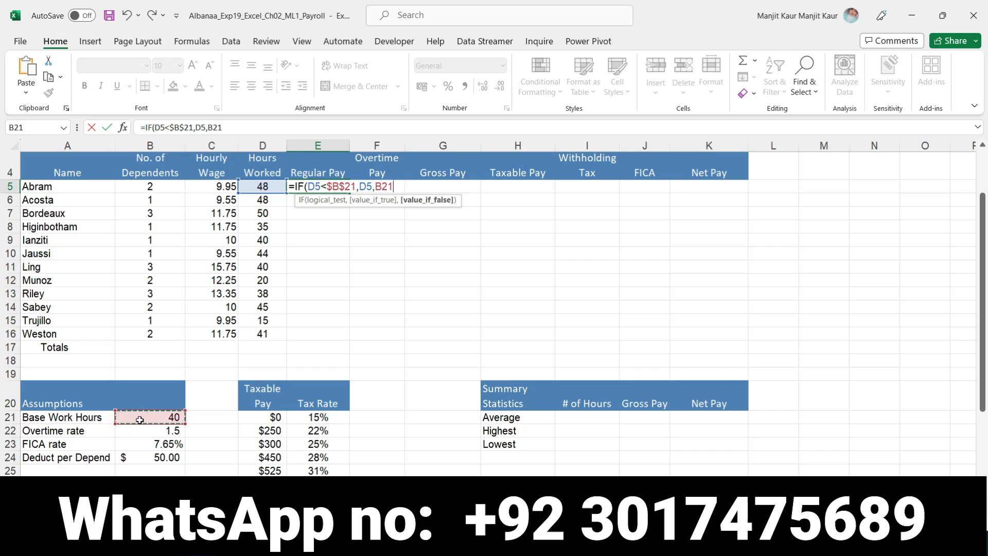
{"action": "key", "text": "F4"}
{"action": "type", "text": ")"}
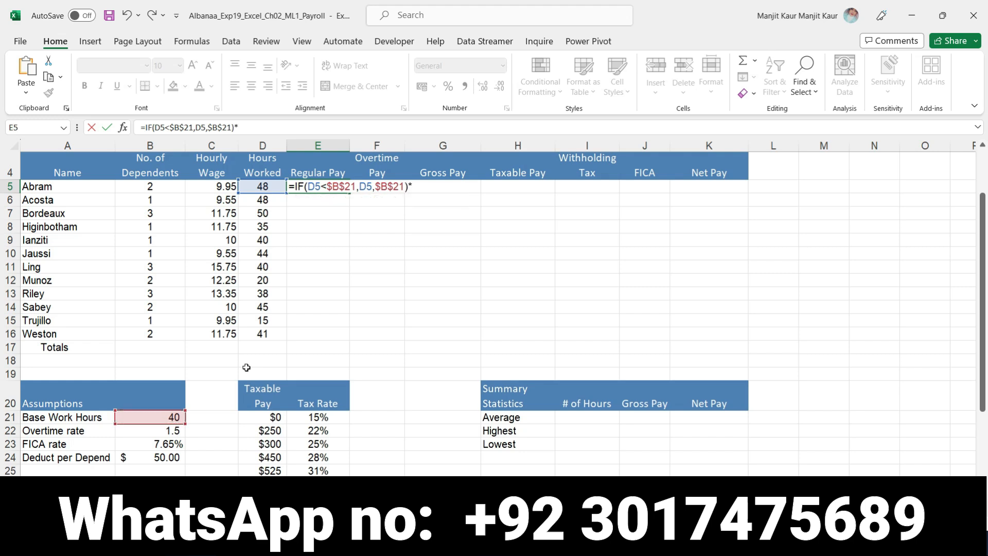
{"action": "type", "text": "*"}
- Multiply the IF result by the hourly wage in C5 and enter the regular pay formula
{"action": "left_click", "coordinate": [213, 198]}
{"action": "left_click", "coordinate": [209, 186]}
{"action": "key", "text": "Return"}
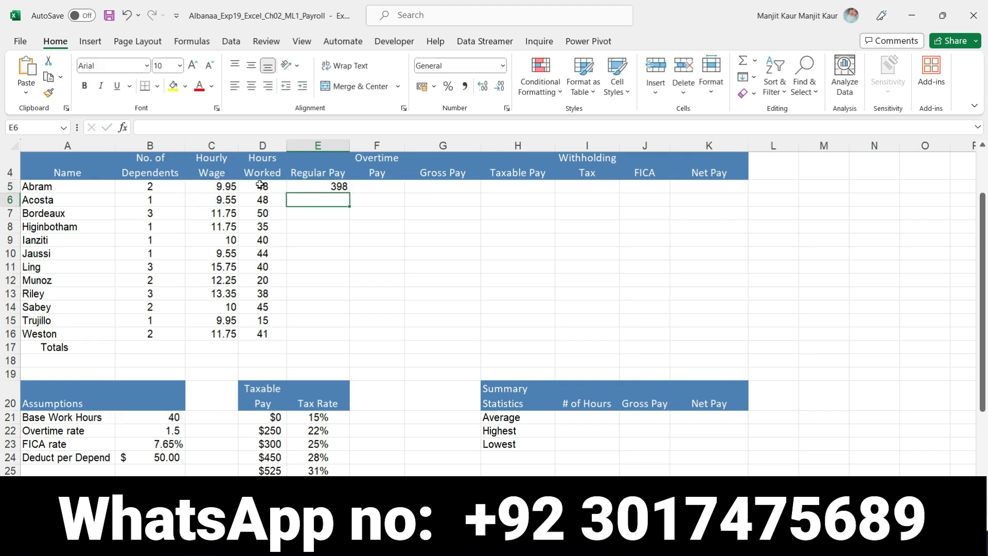
- Check the regular pay in E5 against the step 2 instruction in Word, and reread the overtime and 40-hour workweek wording
{"action": "left_click", "coordinate": [323, 188]}
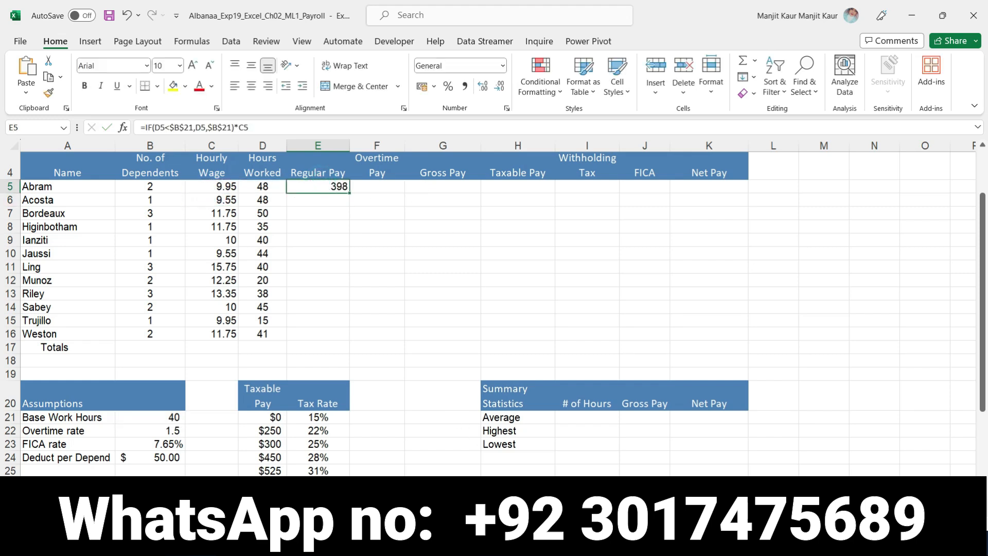
{"action": "key", "text": "alt+Tab"}
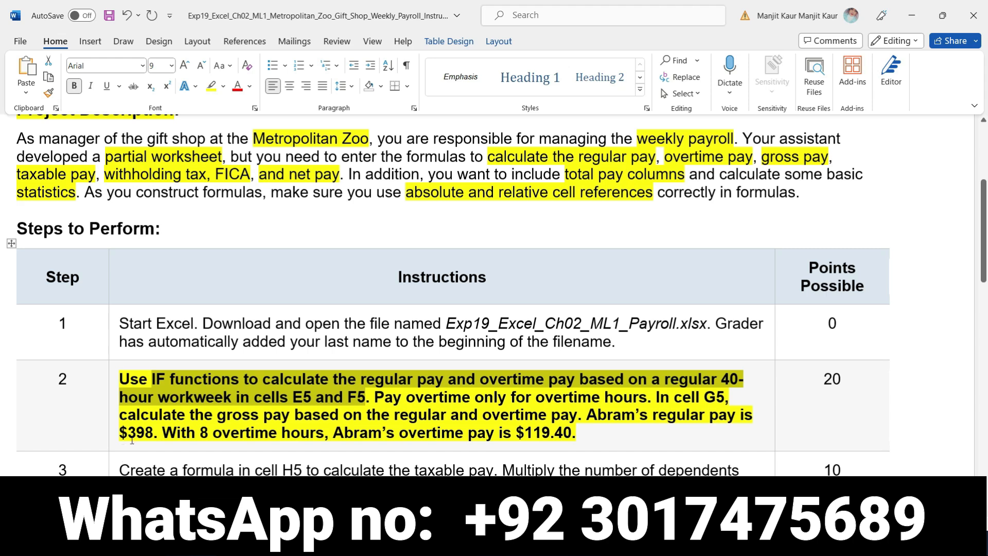
{"action": "left_click_drag", "start_coordinate": [127, 431], "coordinate": [145, 431]}
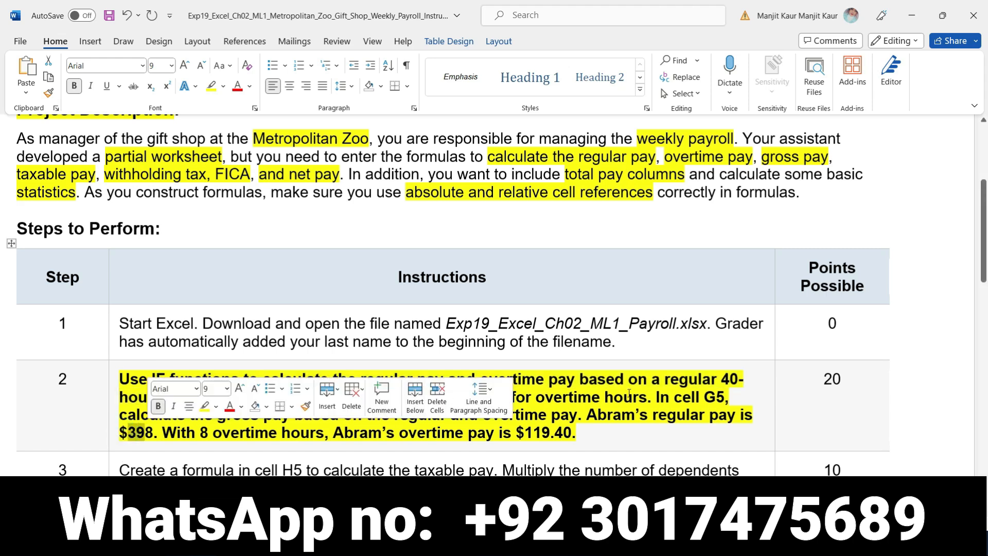
{"action": "key", "text": "alt+Tab"}
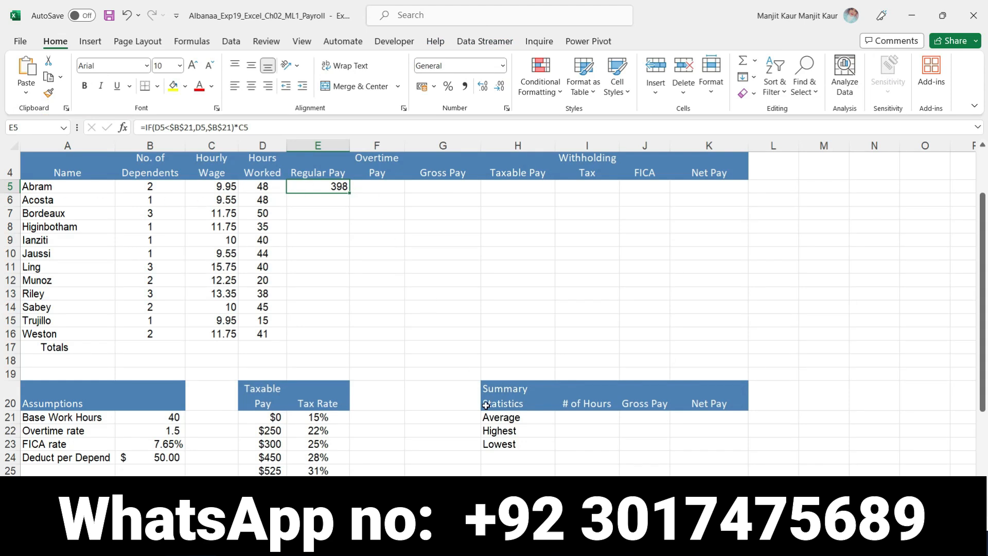
{"action": "key", "text": "alt+Tab"}
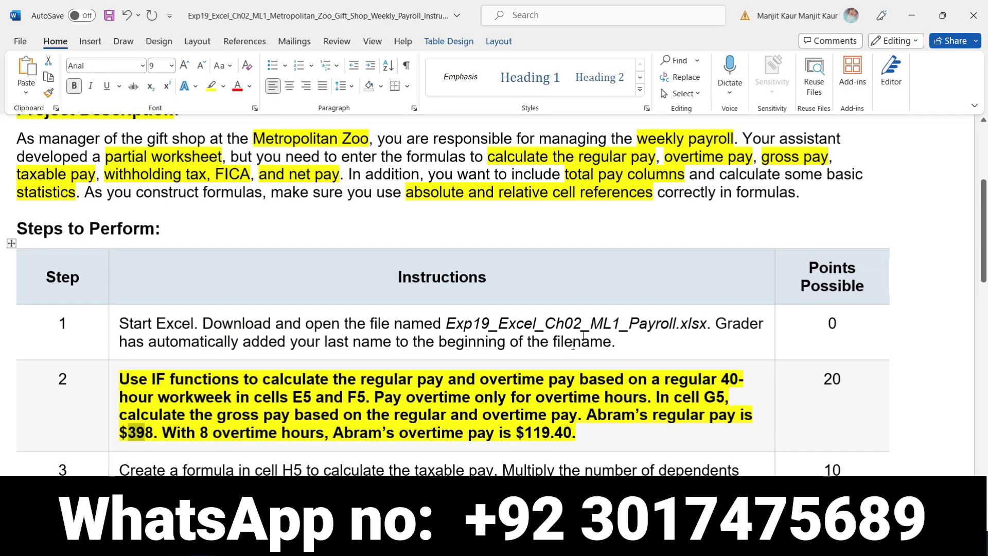
{"action": "left_click_drag", "start_coordinate": [478, 385], "coordinate": [629, 380]}
{"action": "left_click_drag", "start_coordinate": [719, 380], "coordinate": [739, 380]}
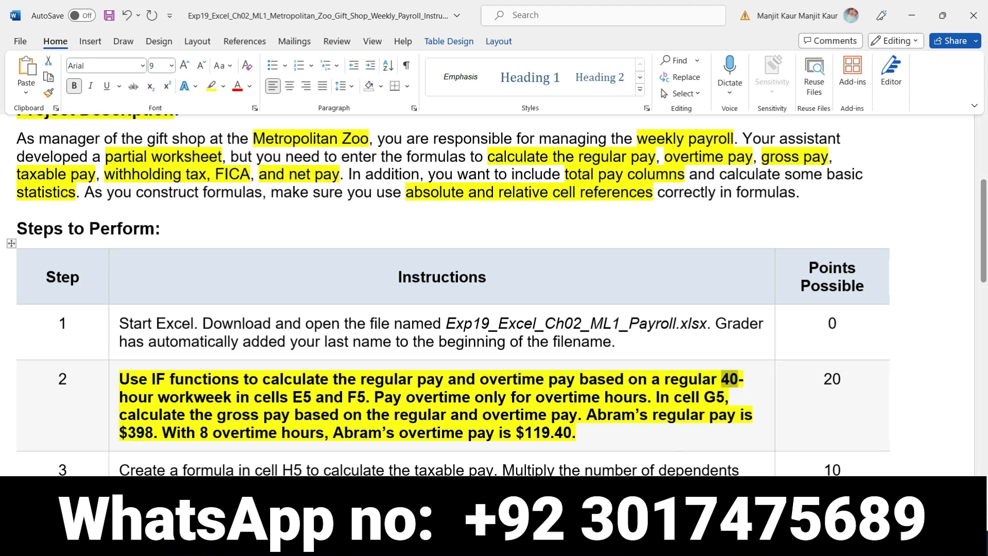
{"action": "key", "text": "alt+Tab"}
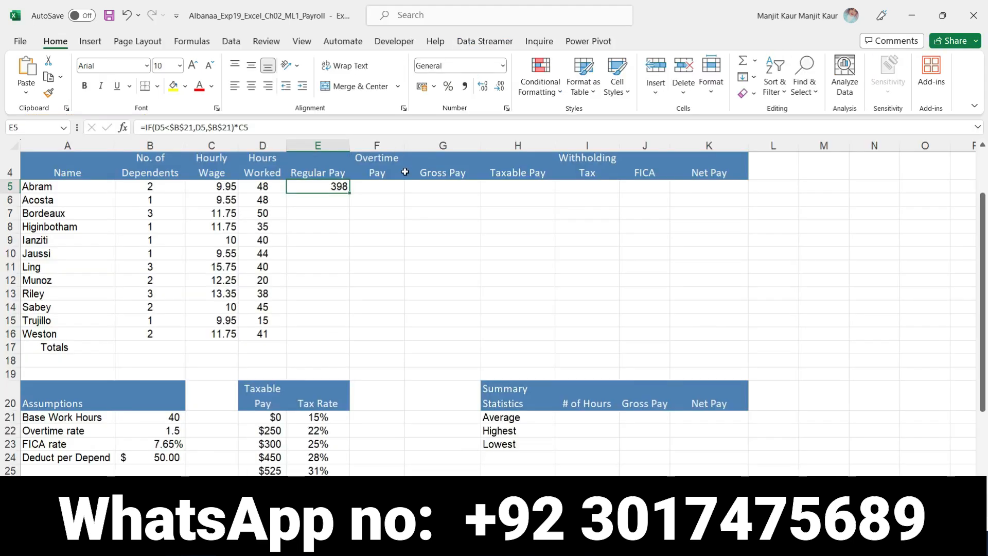
- Begin an IF function in cell F5 for overtime pay with the logical test D5>=$B$21
{"action": "left_click", "coordinate": [375, 191]}
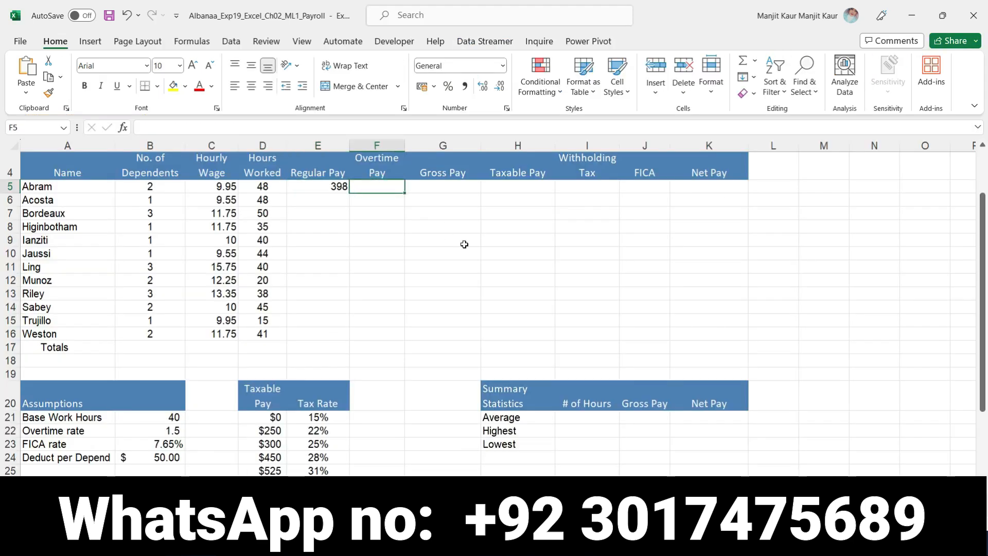
{"action": "type", "text": "="}
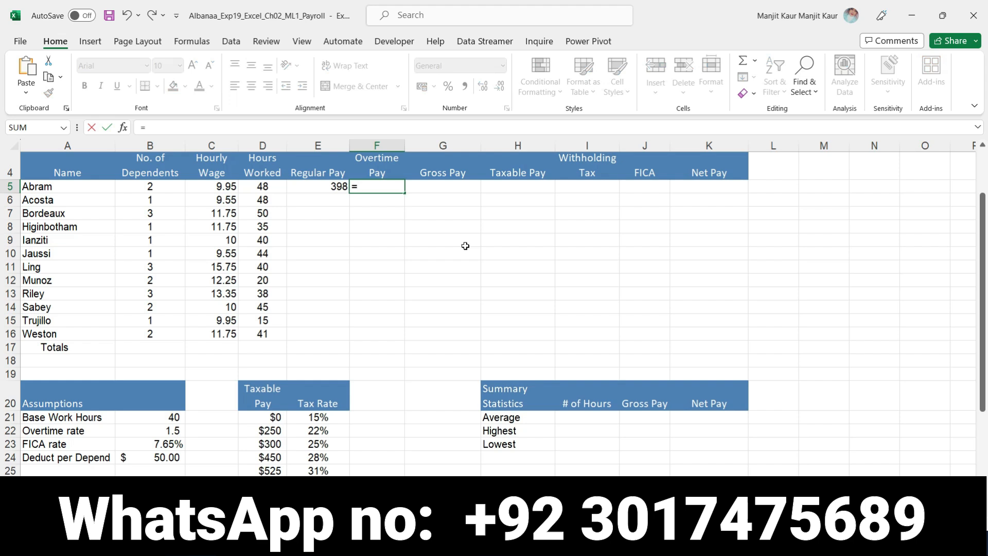
{"action": "type", "text": "if"}
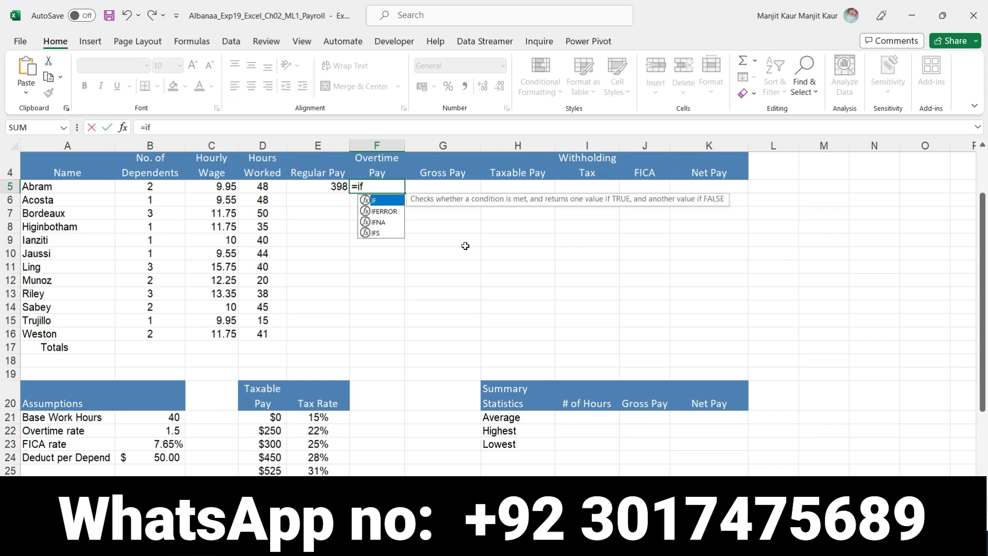
{"action": "double_click", "coordinate": [380, 201]}
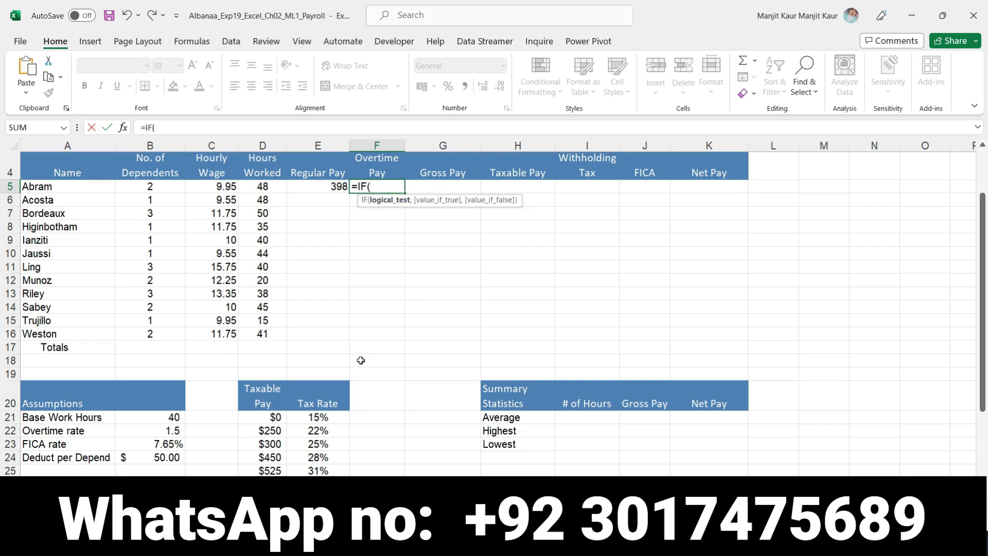
{"action": "left_click", "coordinate": [263, 186]}
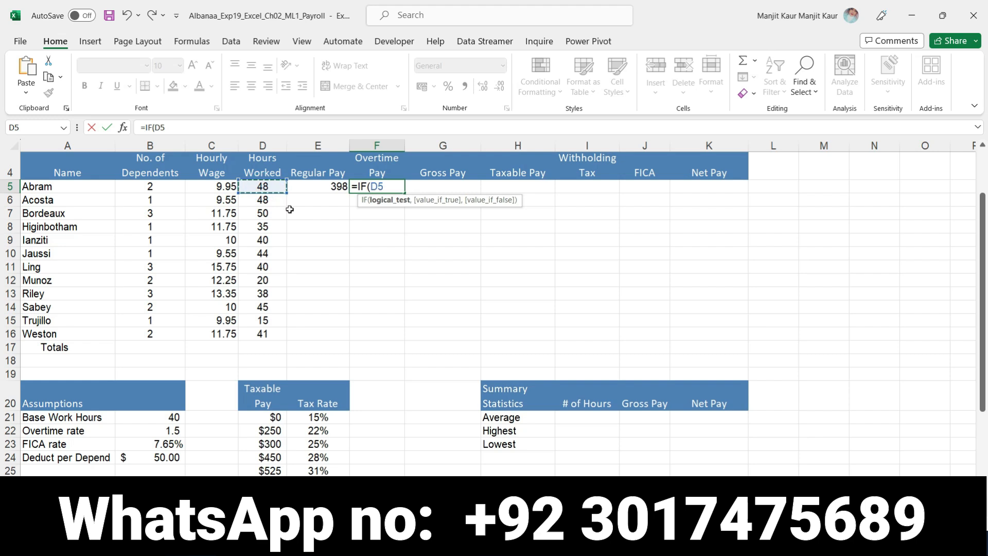
{"action": "type", "text": ">"}
{"action": "type", "text": "="}
{"action": "left_click", "coordinate": [165, 420]}
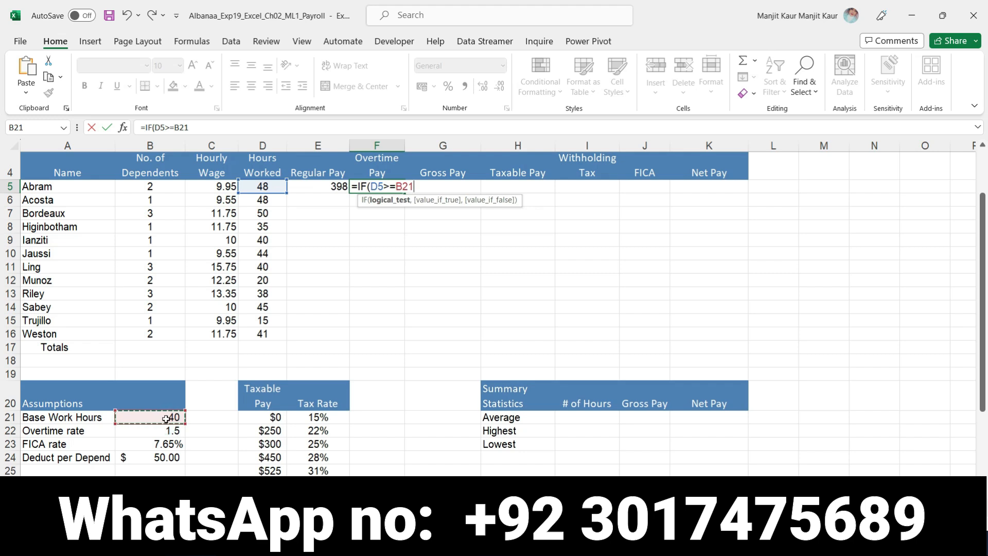
{"action": "key", "text": "F4"}
{"action": "type", "text": ","}
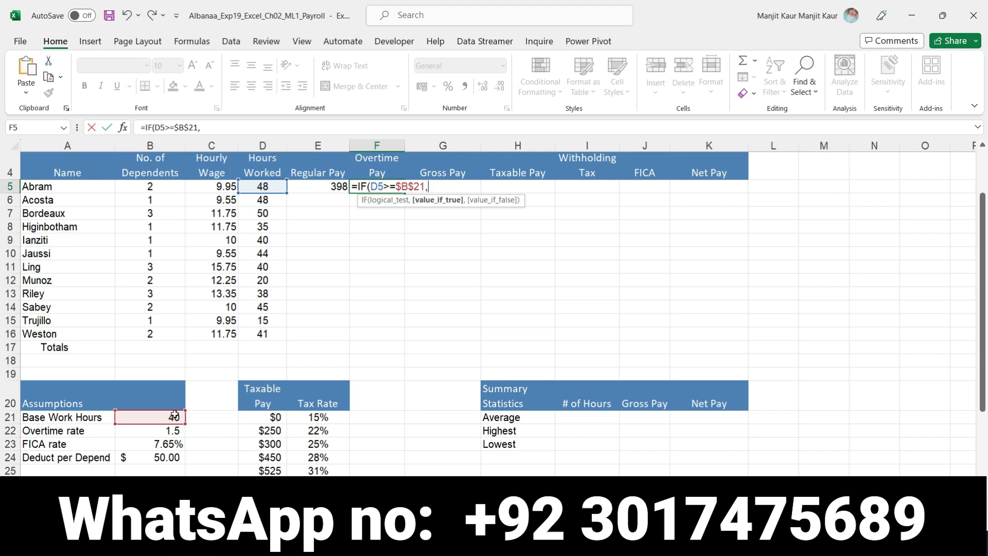
- Make the overtime IF function return D5-$B$21 if true, with B21 as an absolute reference, and close the function
{"action": "left_click", "coordinate": [264, 185]}
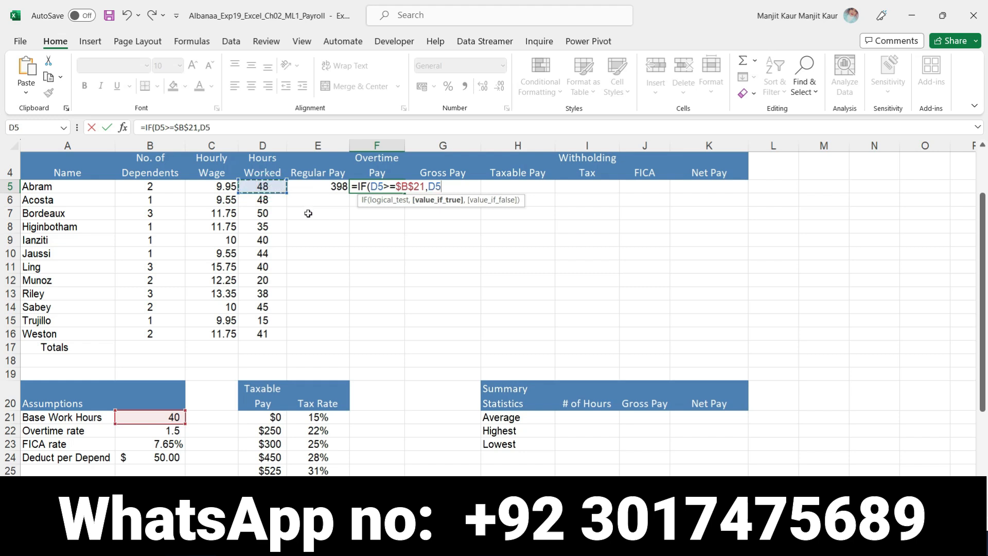
{"action": "type", "text": "-"}
{"action": "left_click", "coordinate": [158, 417]}
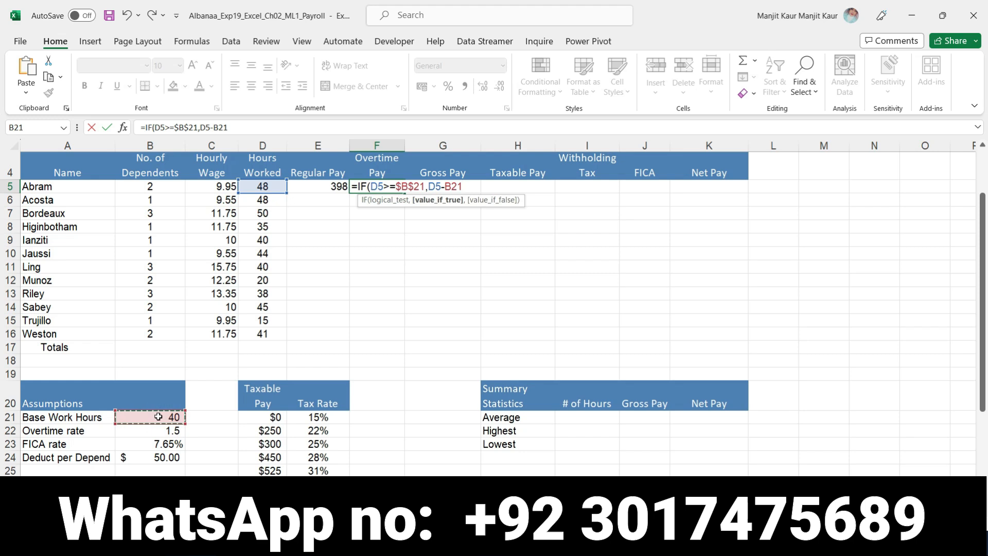
{"action": "key", "text": "F4"}
{"action": "type", "text": ")"}
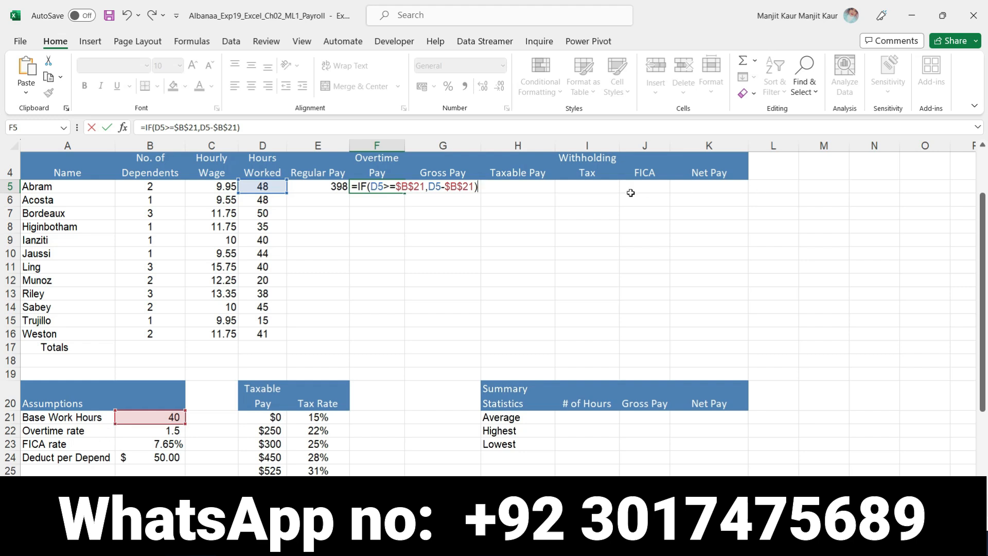
- Multiply the overtime IF result by the hourly wage in C5 and the absolute overtime rate $B$22, and enter the formula
{"action": "type", "text": "8"}
{"action": "type", "text": "*"}
{"action": "left_click", "coordinate": [219, 186]}
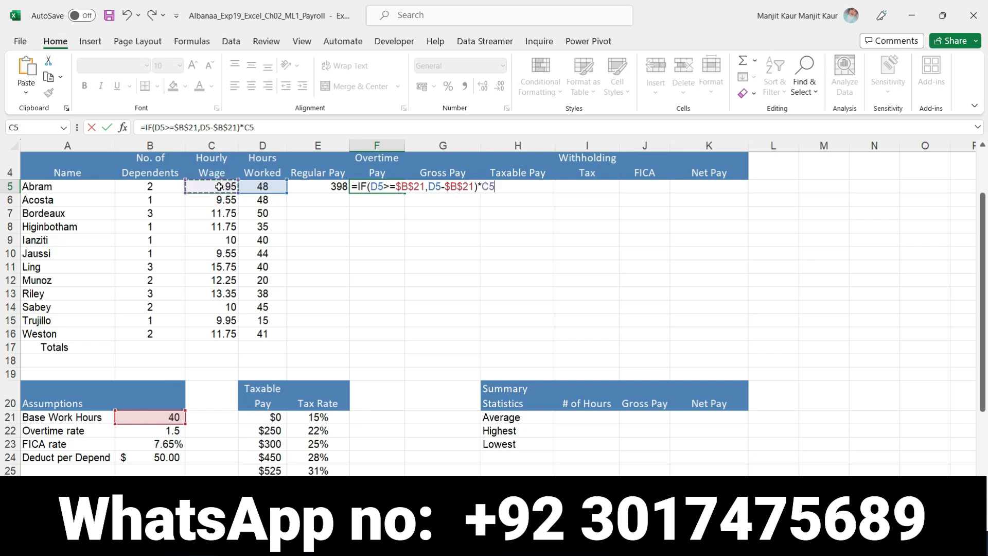
{"action": "type", "text": "*"}
{"action": "left_click", "coordinate": [151, 418]}
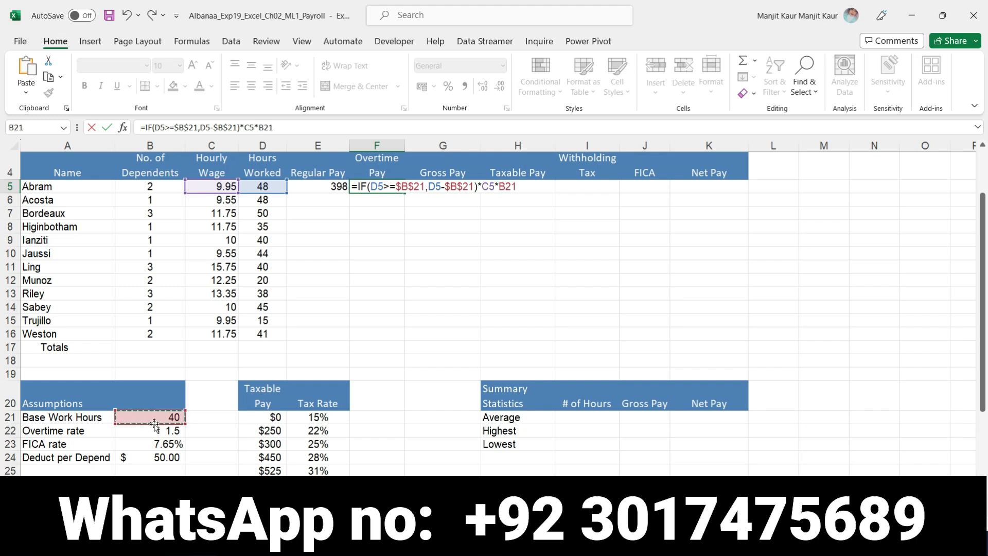
{"action": "left_click", "coordinate": [155, 429]}
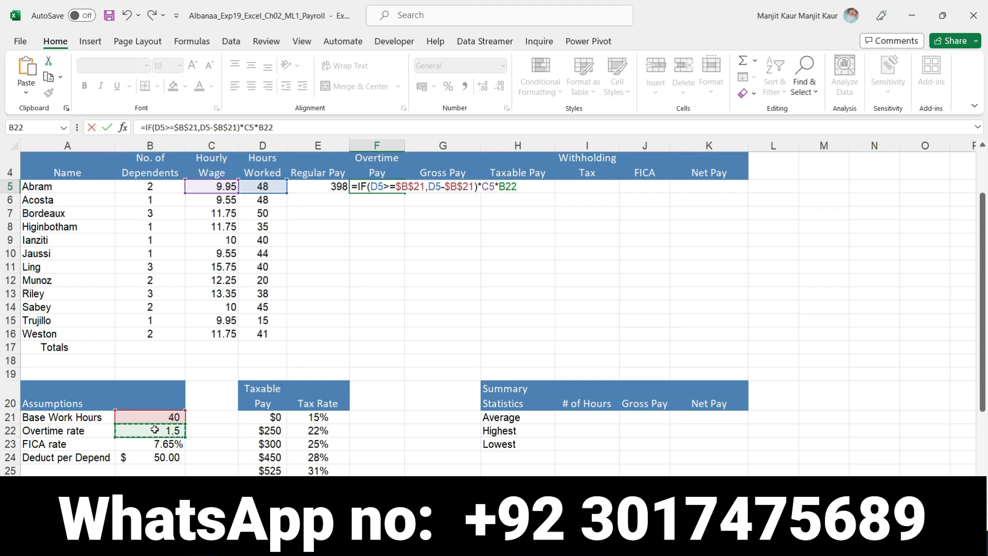
{"action": "key", "text": "F4"}
{"action": "key", "text": "Return"}
- Check the overtime pay in F5 against the step 2 instruction in Word, and read the gross pay wording for cell G5
{"action": "left_click", "coordinate": [389, 187]}
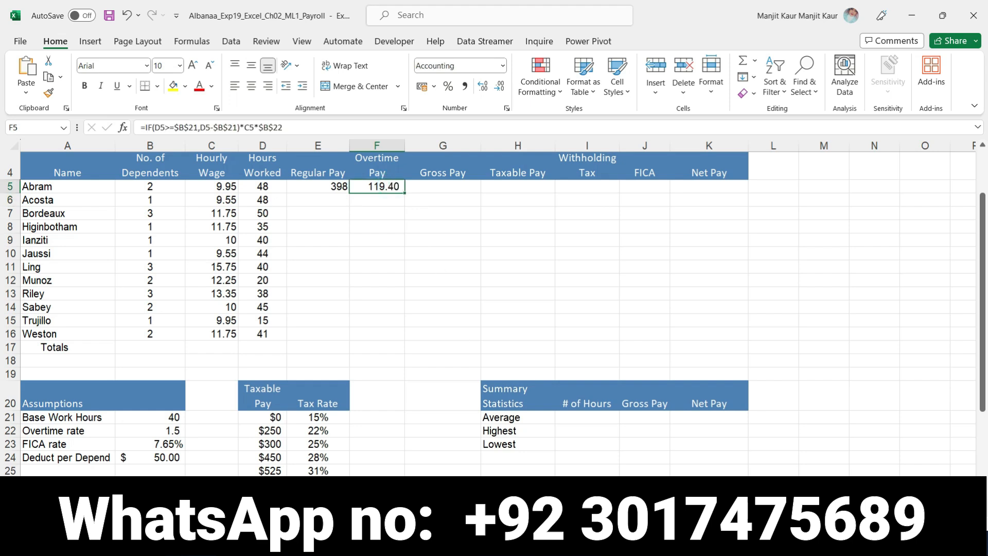
{"action": "key", "text": "alt+Tab"}
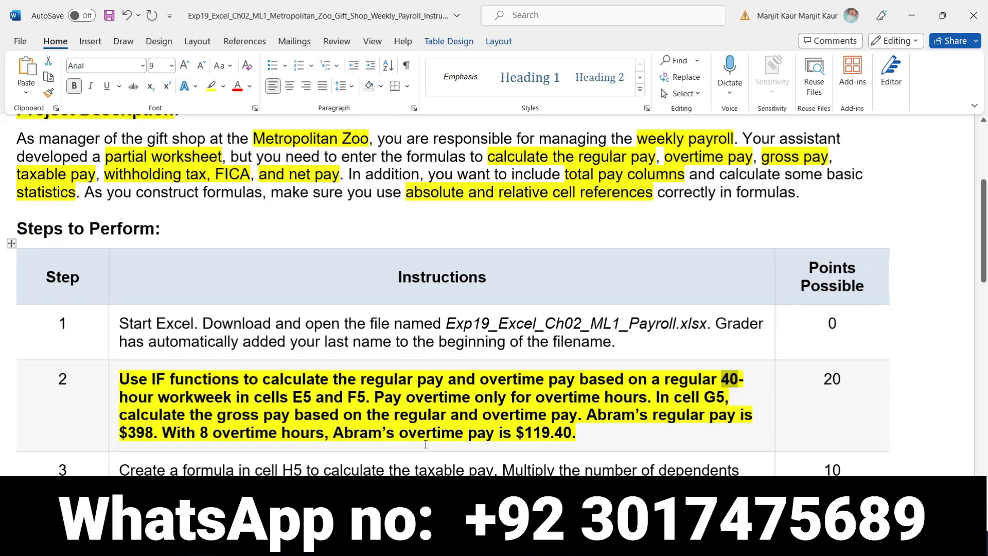
{"action": "left_click_drag", "start_coordinate": [399, 434], "coordinate": [571, 435]}
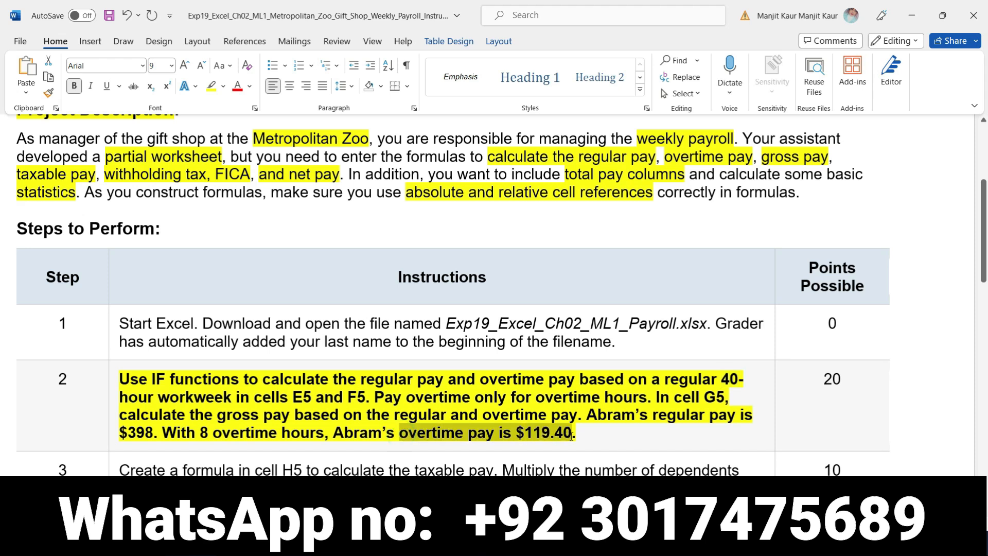
{"action": "key", "text": "alt+Tab"}
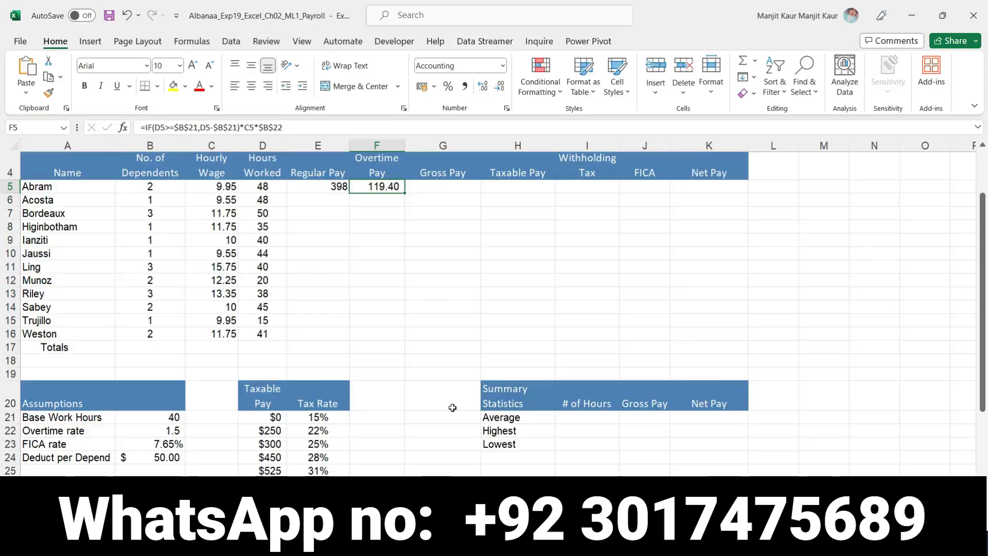
{"action": "key", "text": "alt+Tab"}
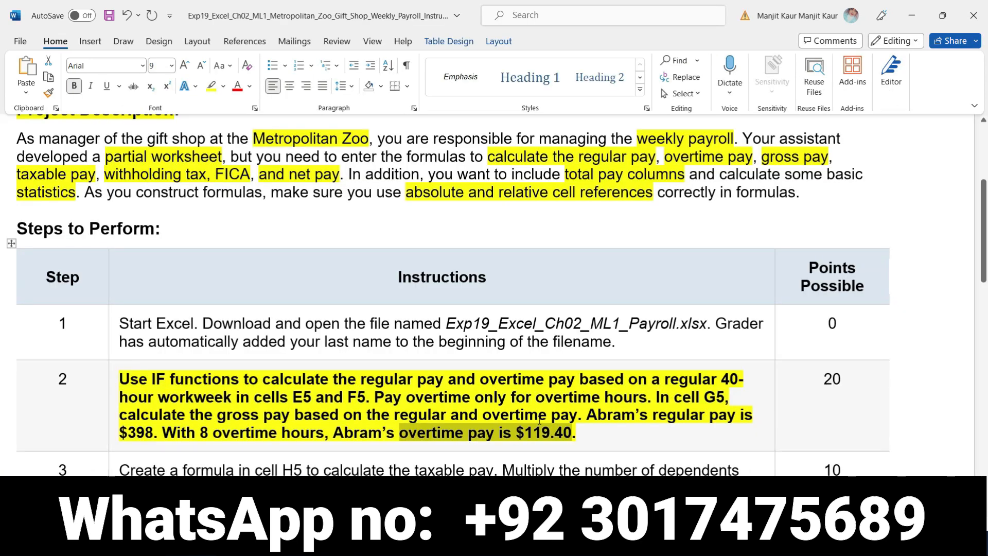
{"action": "left_click_drag", "start_coordinate": [656, 396], "coordinate": [576, 416]}
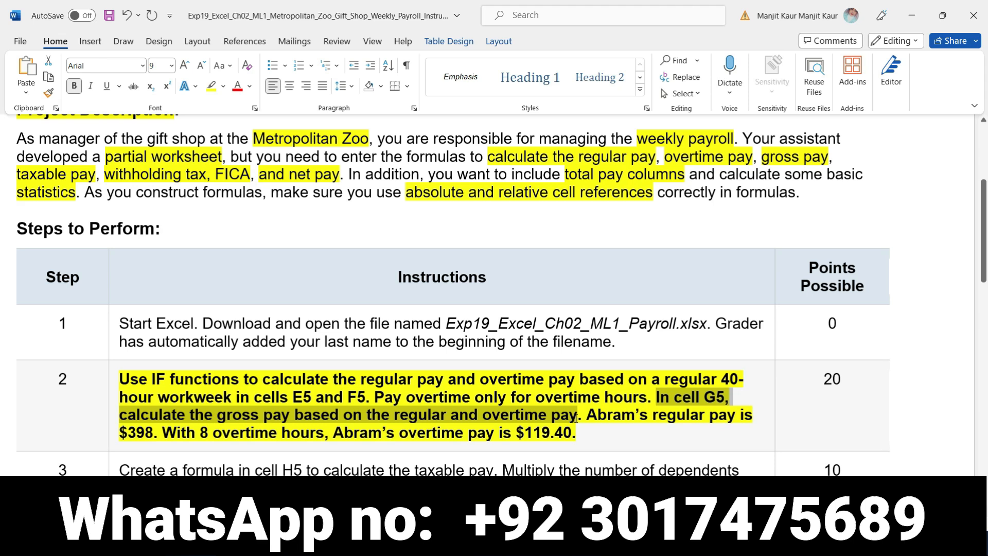
- Switch back to Excel and enter the gross pay formula =E5+F5 in cell G5
{"action": "key", "text": "alt+Tab"}
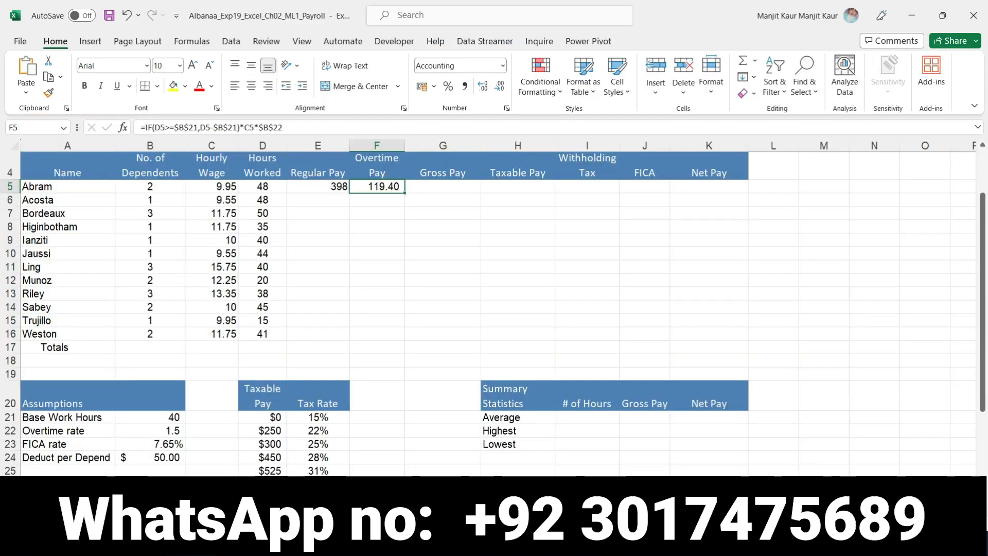
{"action": "left_click", "coordinate": [427, 192]}
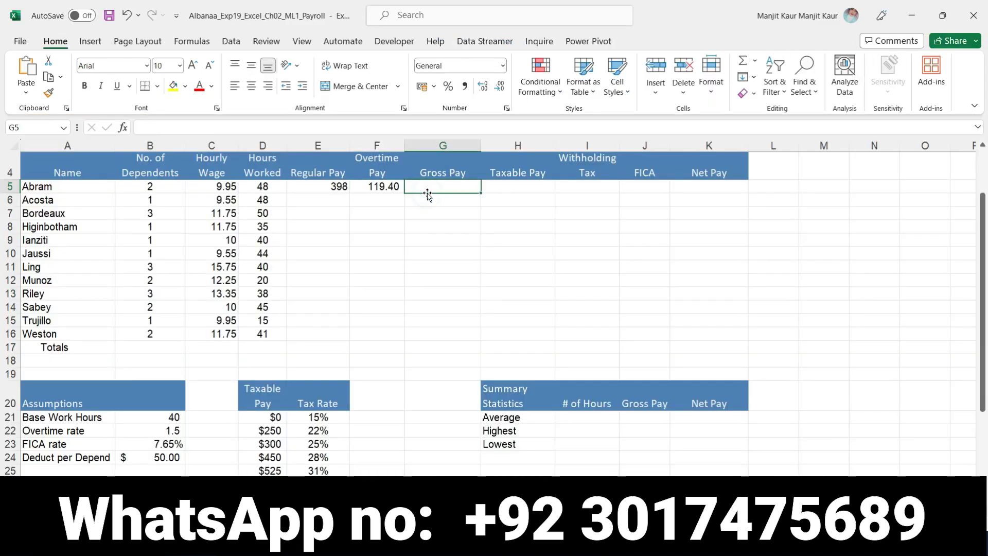
{"action": "type", "text": "="}
{"action": "left_click", "coordinate": [344, 189]}
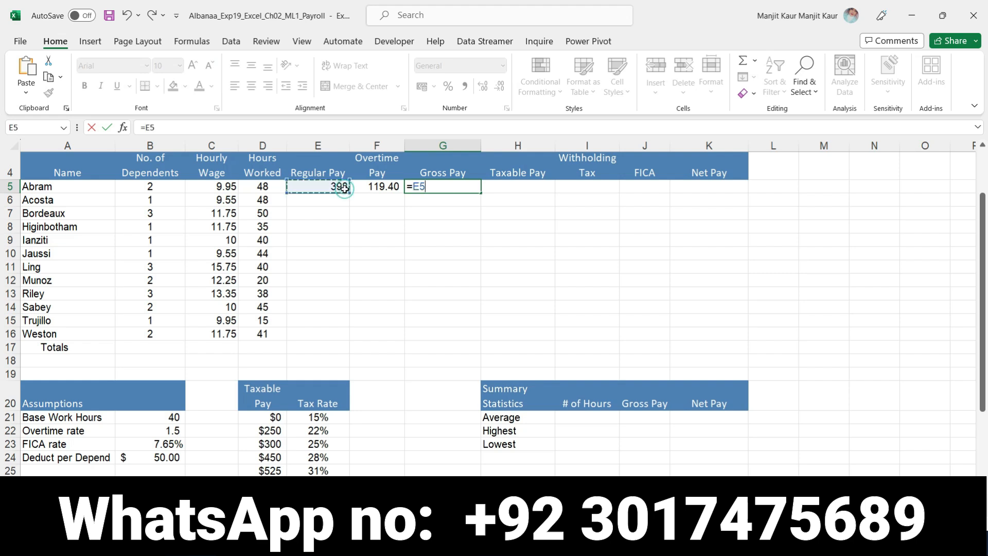
{"action": "type", "text": "+"}
{"action": "left_click", "coordinate": [375, 186]}
{"action": "key", "text": "Return"}
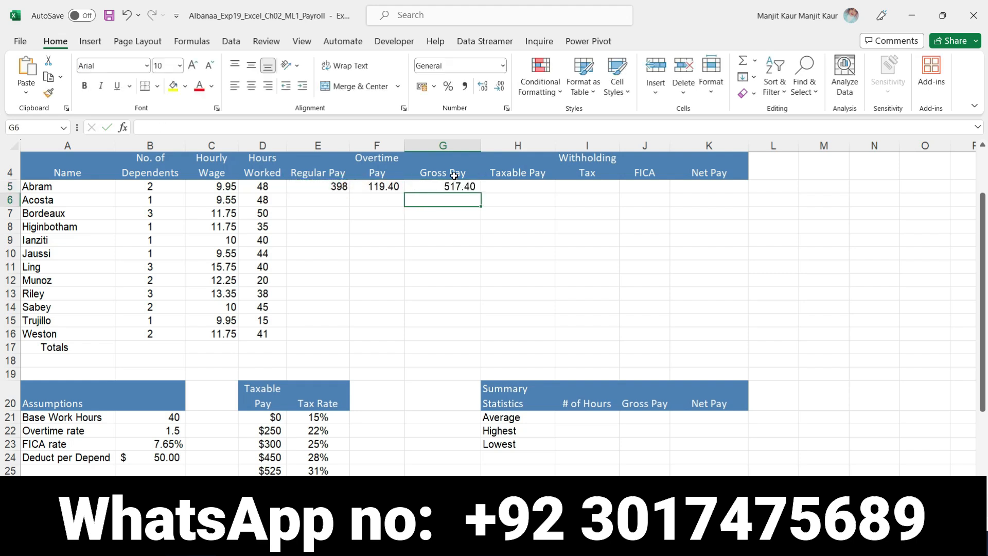
- Copy the regular pay, overtime pay and gross pay formulas from E5, F5 and G5 down through row 16
{"action": "left_click", "coordinate": [337, 187]}
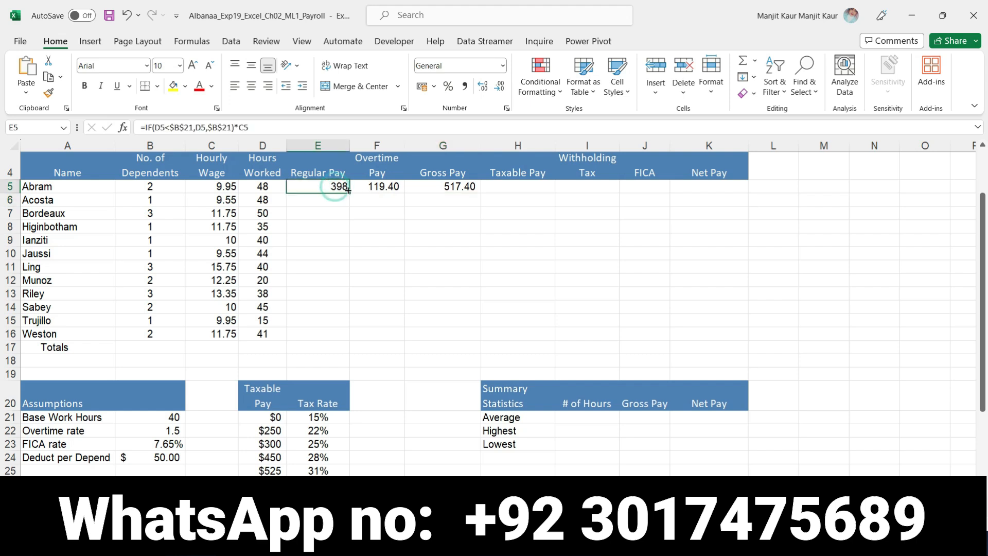
{"action": "left_click_drag", "start_coordinate": [349, 192], "coordinate": [350, 338]}
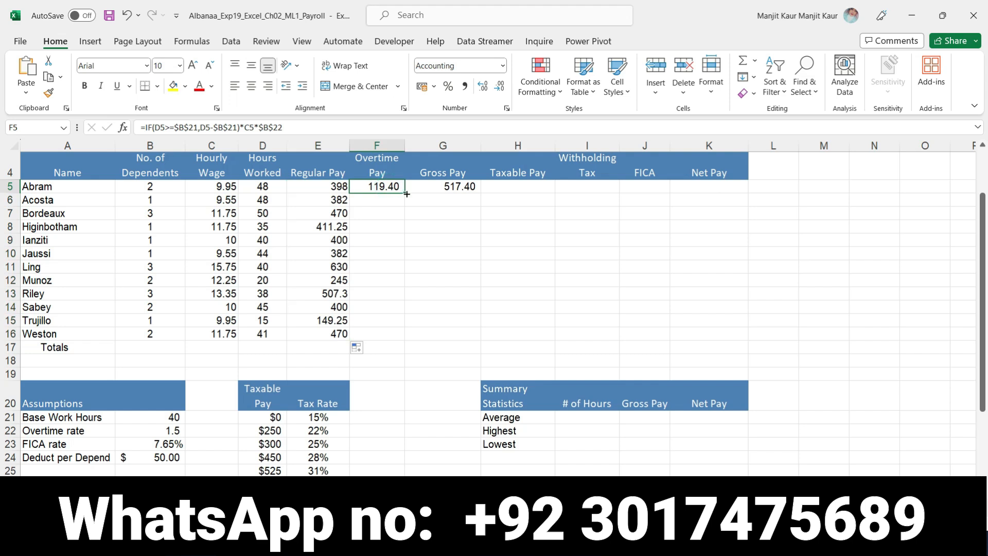
{"action": "left_click_drag", "start_coordinate": [405, 193], "coordinate": [410, 340]}
{"action": "left_click", "coordinate": [457, 191]}
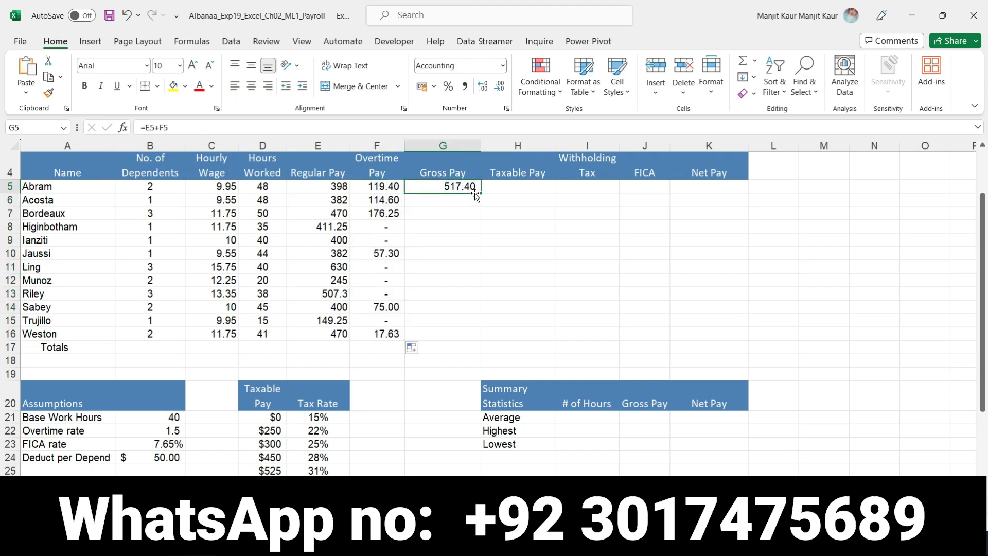
{"action": "left_click_drag", "start_coordinate": [481, 193], "coordinate": [466, 334]}
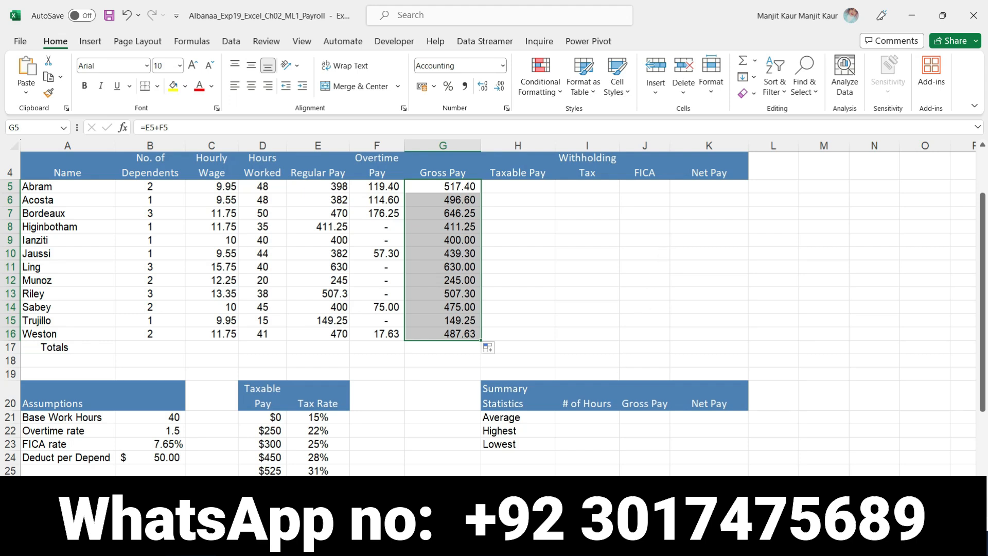
- Switch to the Word instructions and remove the bold and yellow highlight from the step 2 instruction
{"action": "key", "text": "alt+Tab"}
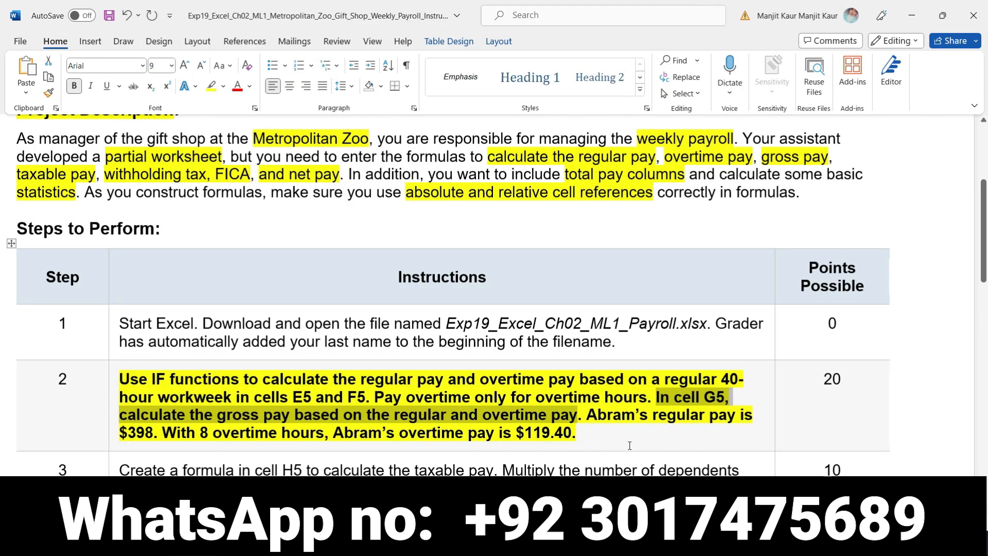
{"action": "scroll", "coordinate": [634, 446], "scroll_direction": "down", "scroll_amount": 3}
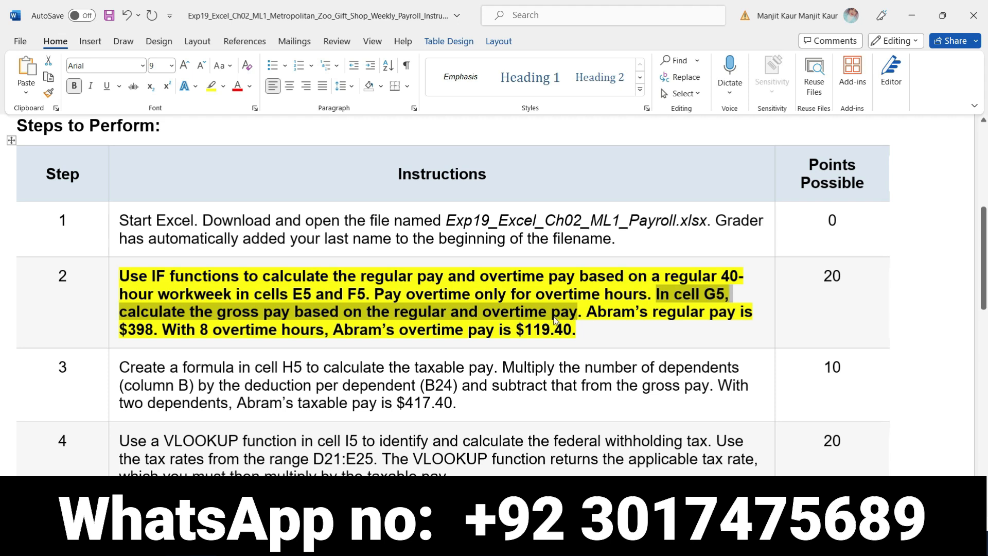
{"action": "left_click", "coordinate": [115, 271]}
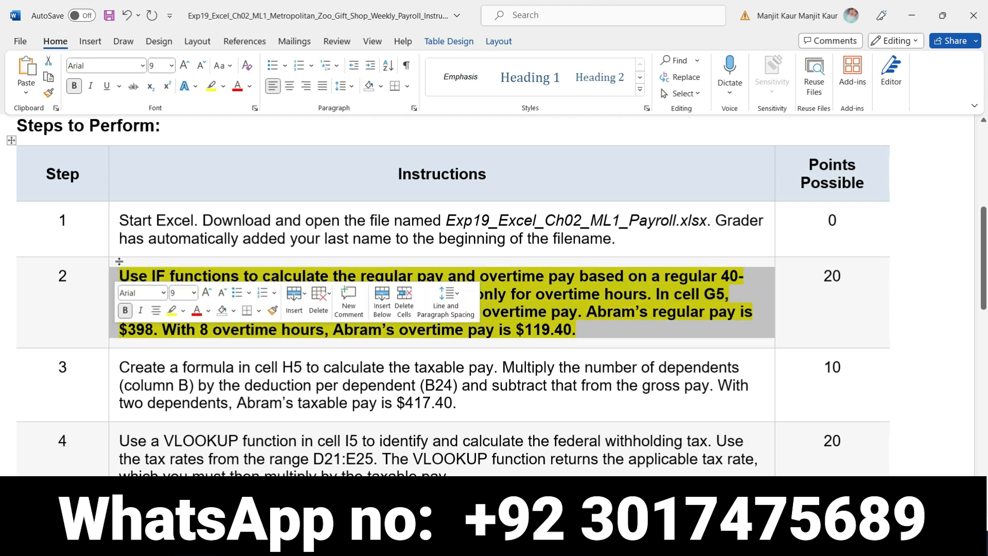
{"action": "left_click", "coordinate": [124, 311]}
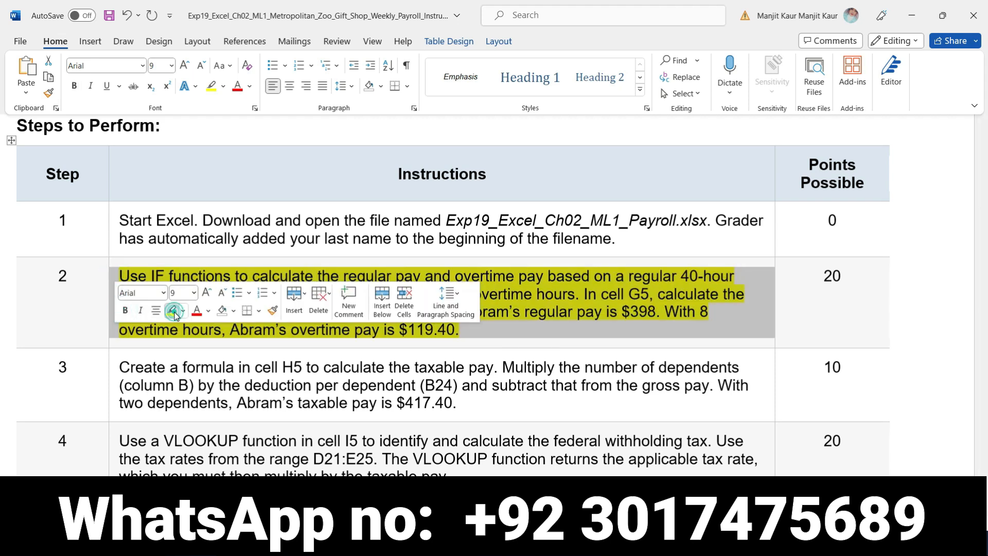
{"action": "left_click", "coordinate": [172, 310]}
- Make the step 3 instruction bold with a yellow highlight, and select its wording on calculating taxable pay in cell H5
{"action": "left_click", "coordinate": [110, 369]}
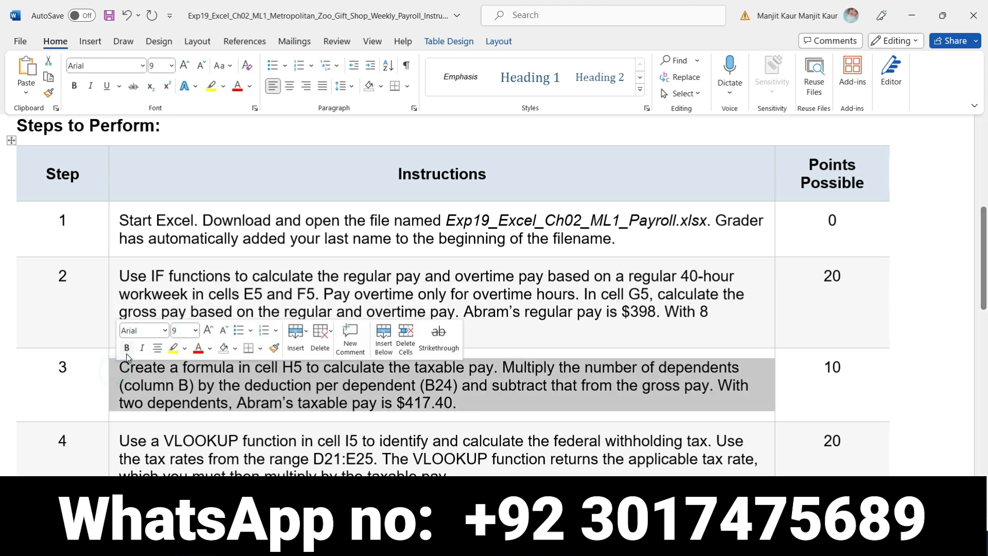
{"action": "left_click", "coordinate": [126, 348]}
{"action": "left_click", "coordinate": [173, 348]}
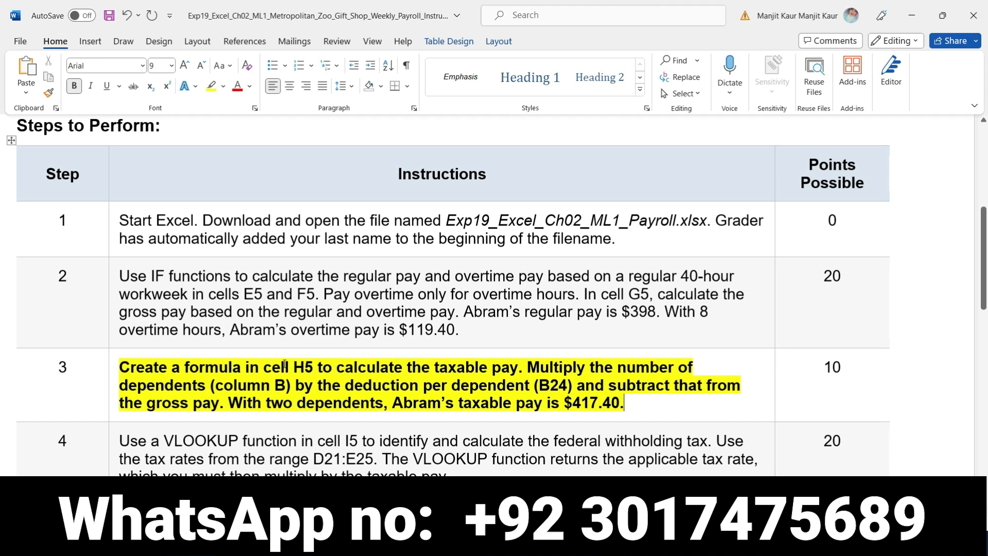
{"action": "left_click_drag", "start_coordinate": [264, 371], "coordinate": [506, 377]}
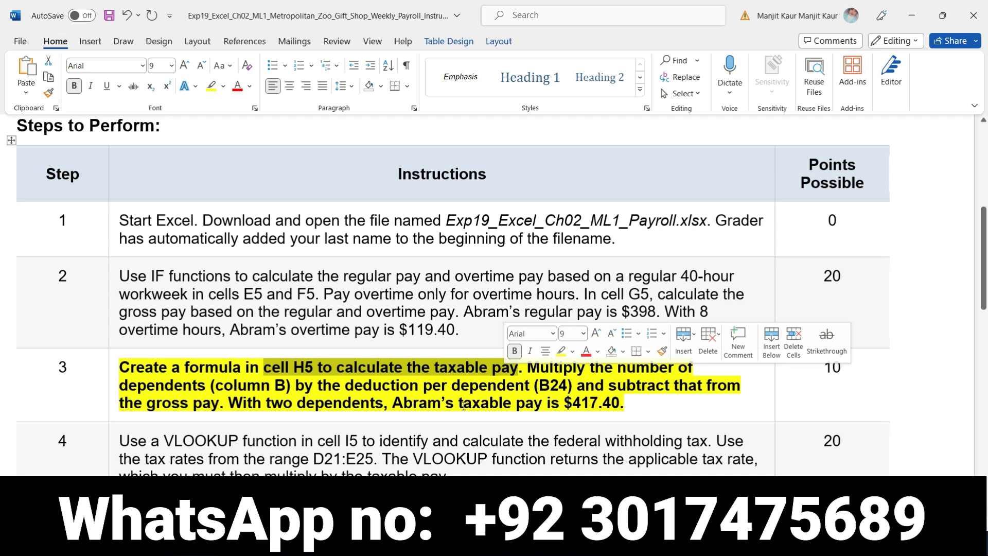
- Switch to Excel and start the taxable pay formula in cell H5 as =B5*$B$24, consulting the Word instructions for the factors
{"action": "key", "text": "alt+Tab"}
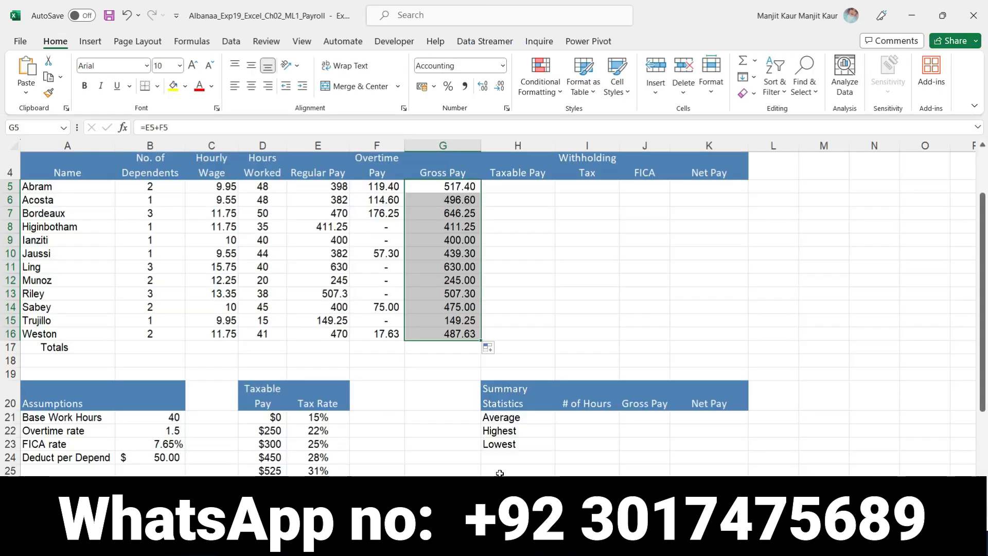
{"action": "left_click", "coordinate": [513, 189]}
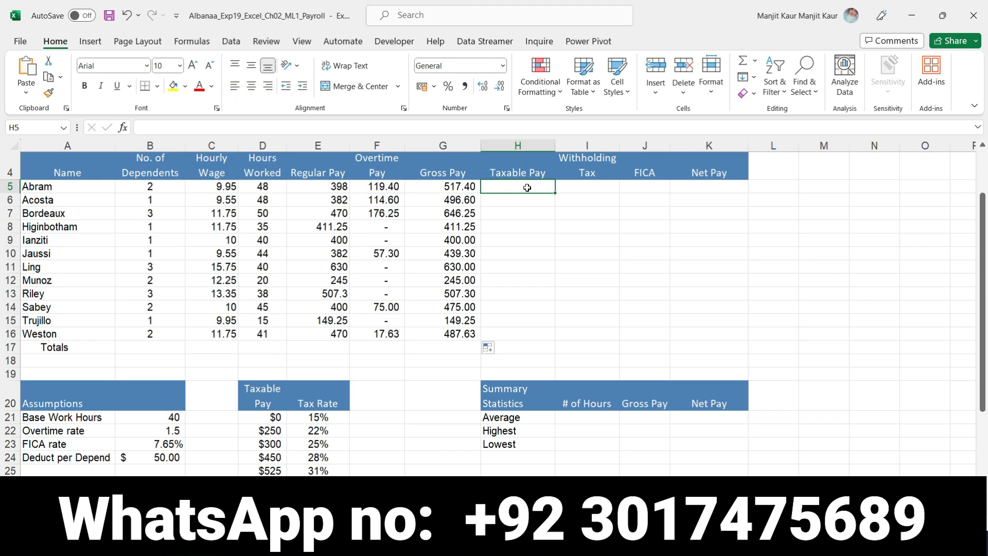
{"action": "type", "text": "="}
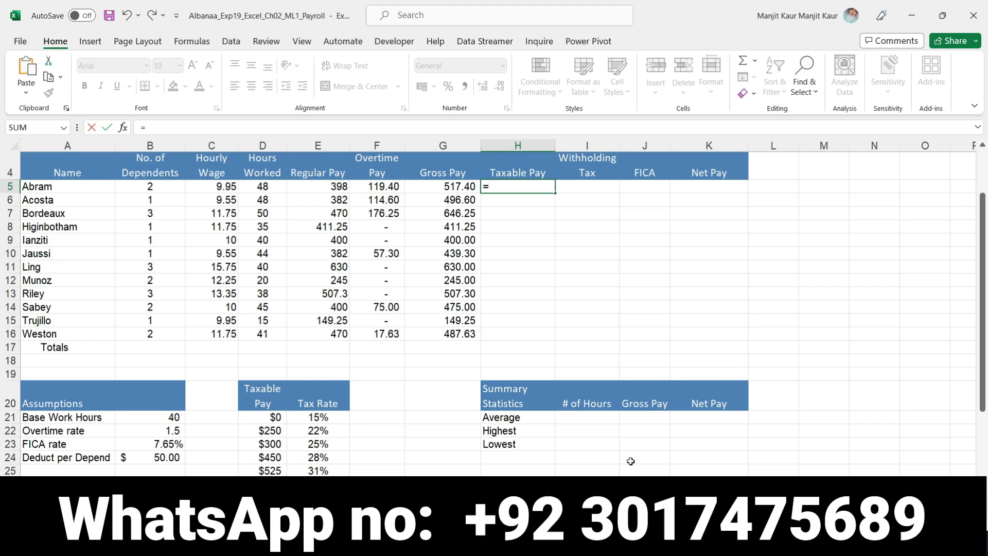
{"action": "key", "text": "alt+Tab"}
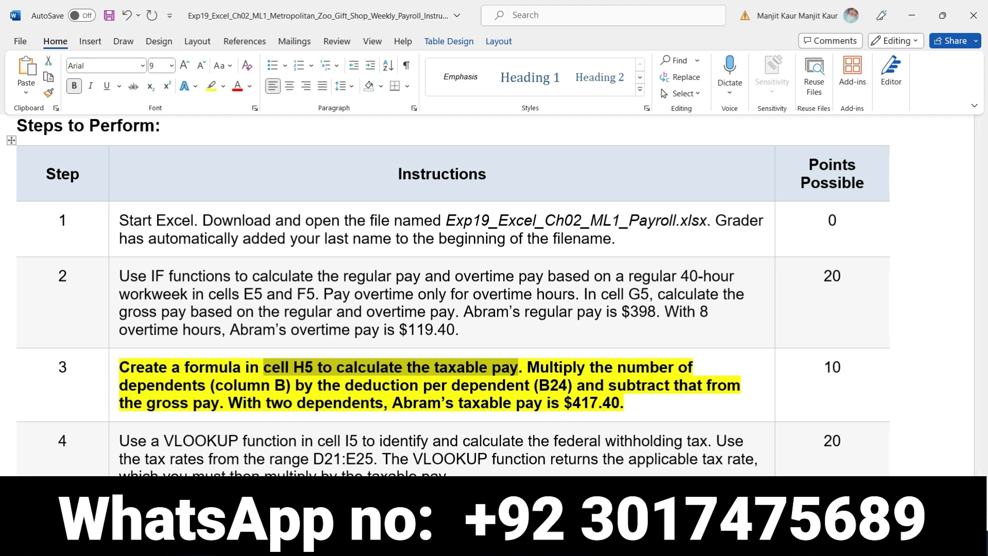
{"action": "key", "text": "alt+Tab"}
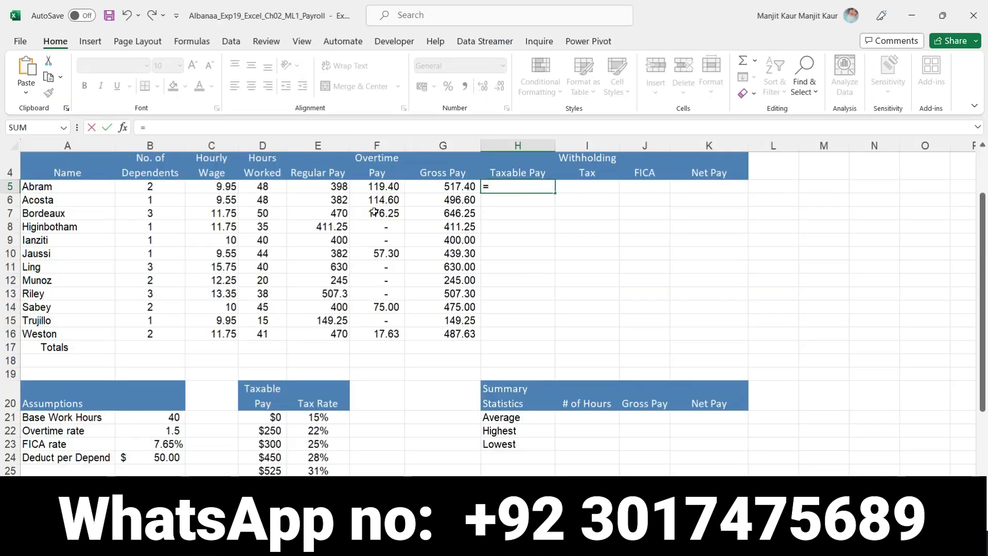
{"action": "left_click", "coordinate": [148, 186]}
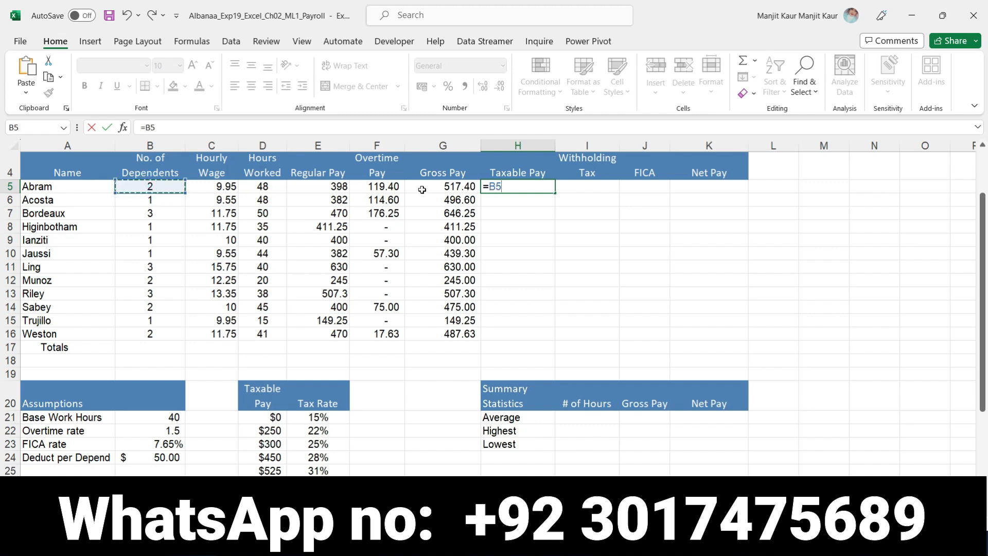
{"action": "type", "text": "*"}
{"action": "key", "text": "alt+Tab"}
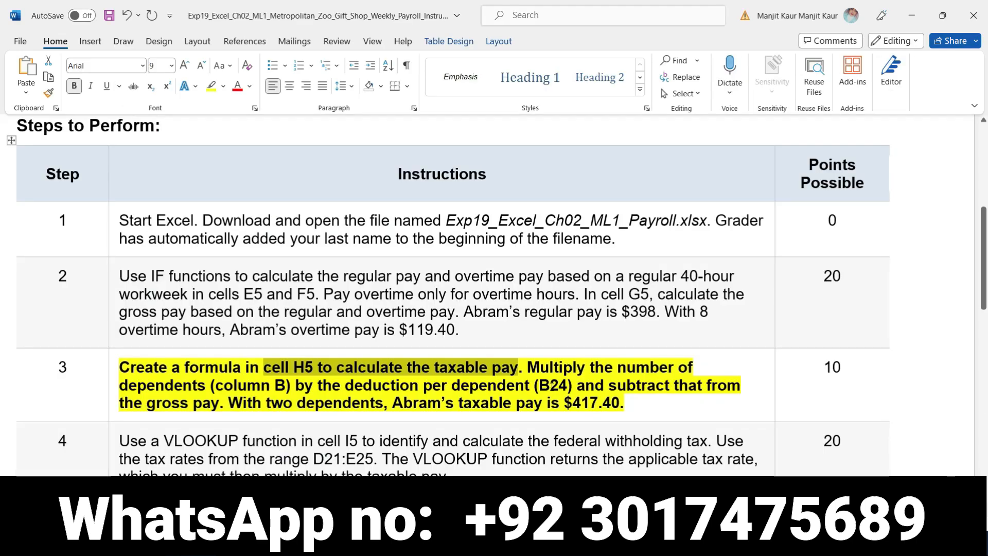
{"action": "key", "text": "alt+Tab"}
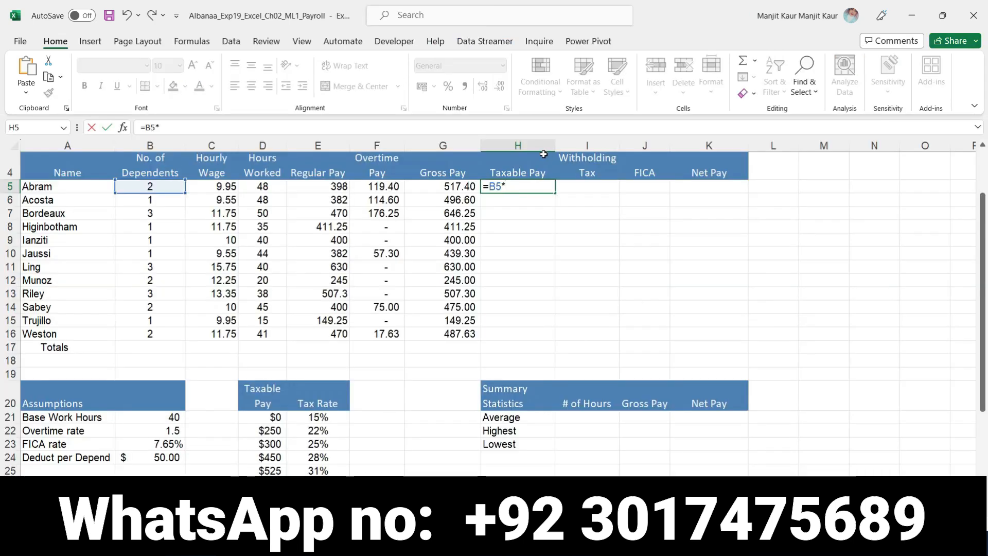
{"action": "left_click", "coordinate": [164, 458]}
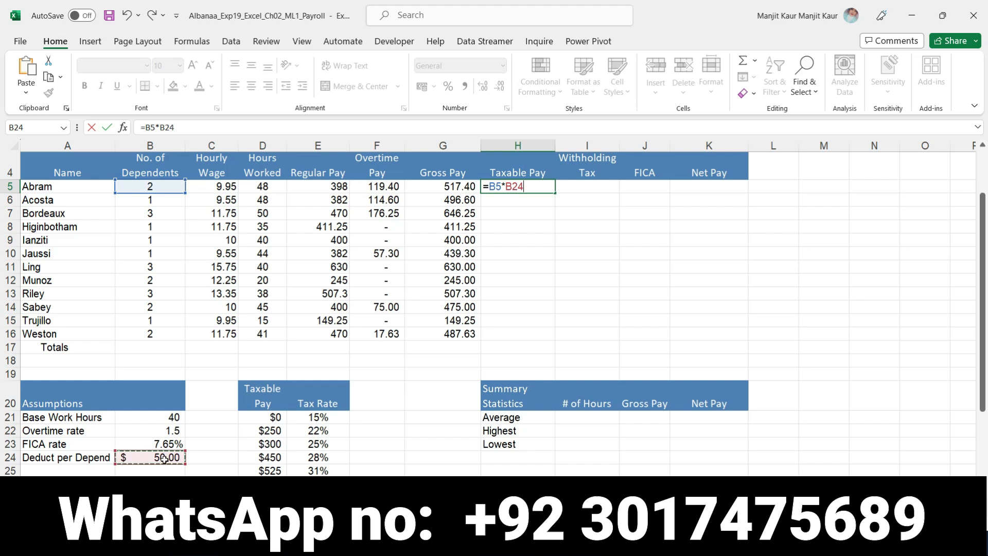
{"action": "key", "text": "F4"}
- Recheck the Word instruction and complete the H5 formula in Excel as =G5-(B5*$B$24), subtracting the deduction from gross pay
{"action": "key", "text": "alt+Tab"}
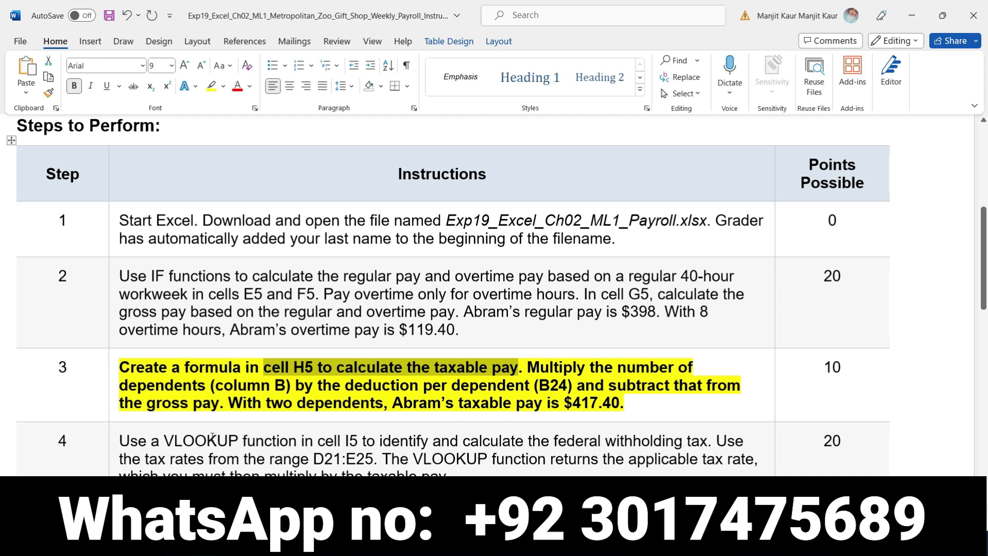
{"action": "key", "text": "alt+Tab"}
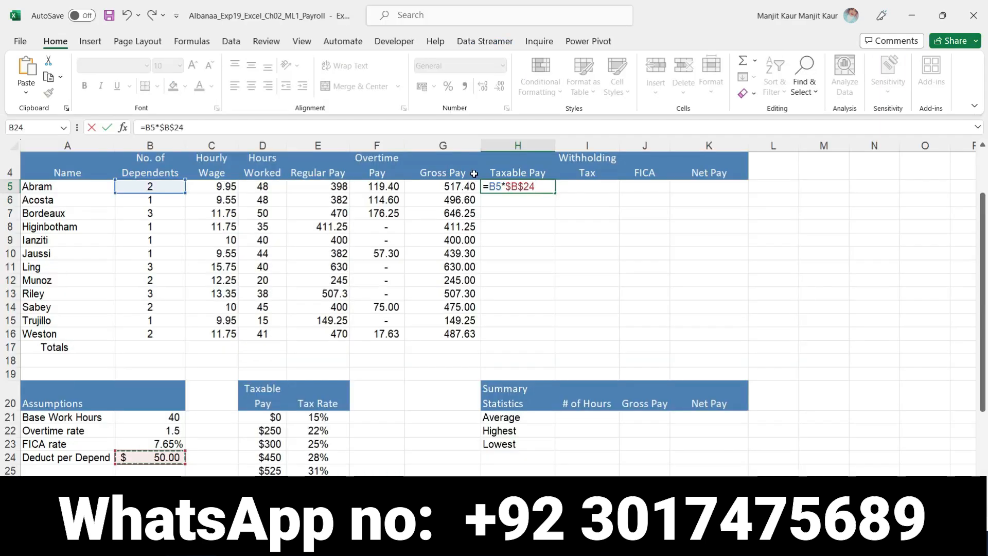
{"action": "left_click", "coordinate": [484, 187]}
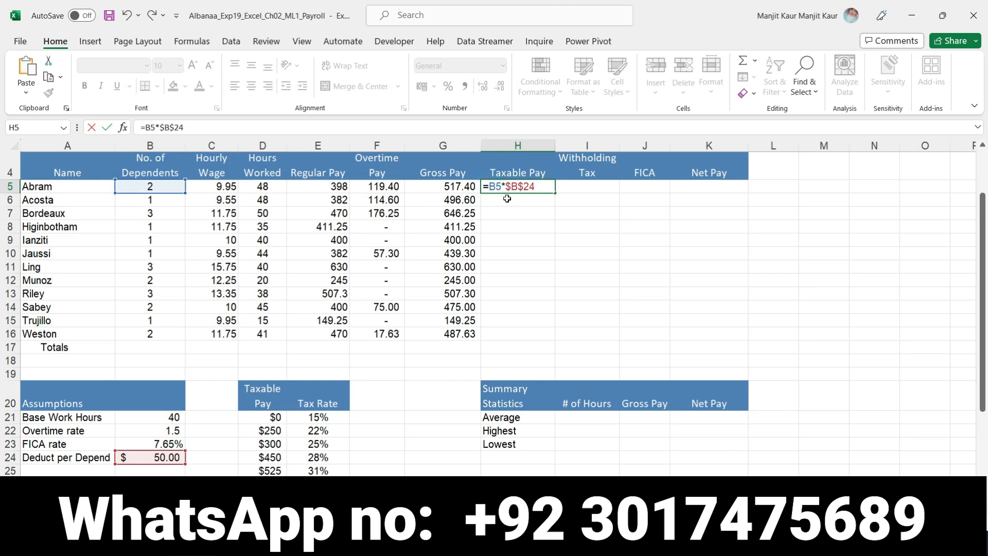
{"action": "type", "text": "("}
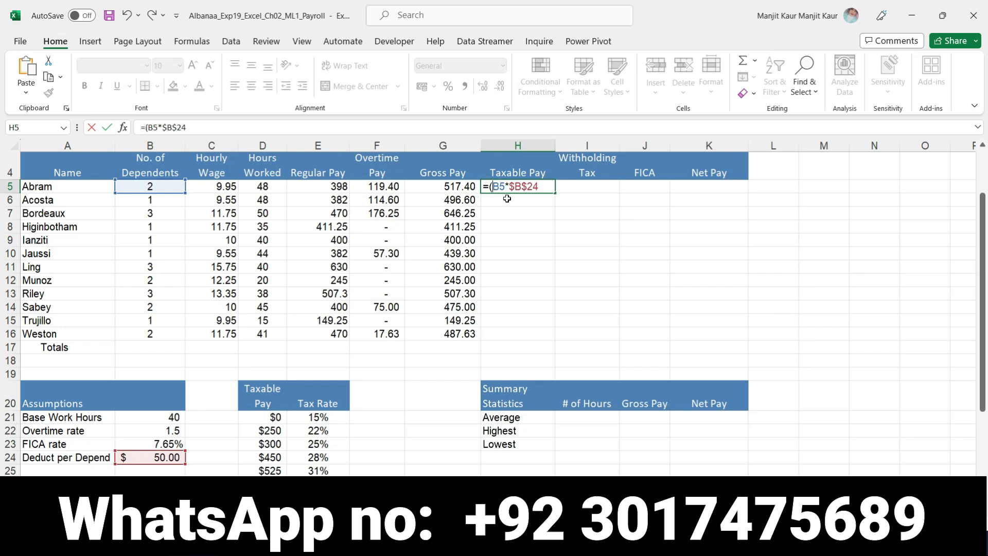
{"action": "left_click", "coordinate": [197, 129]}
{"action": "type", "text": ")"}
{"action": "left_click", "coordinate": [147, 129]}
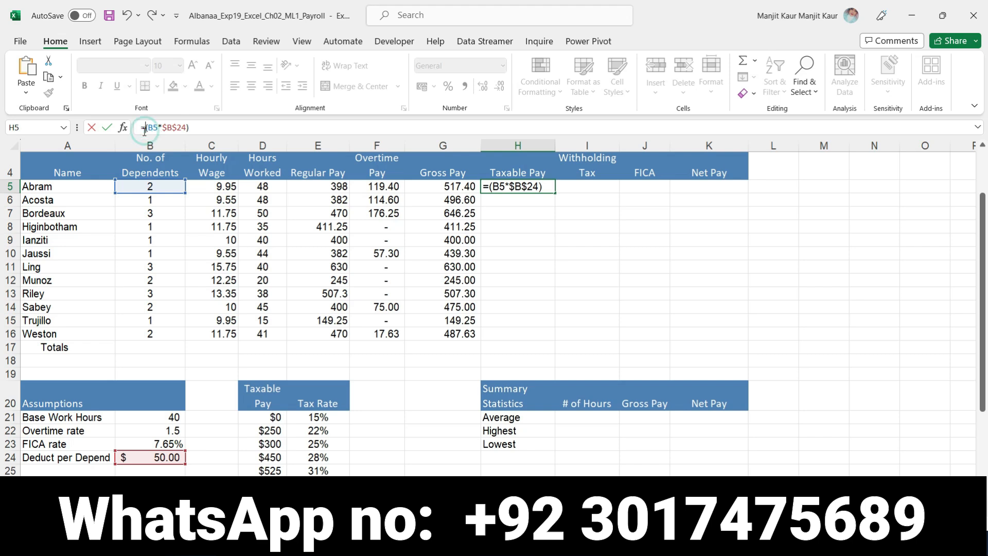
{"action": "left_click", "coordinate": [445, 188]}
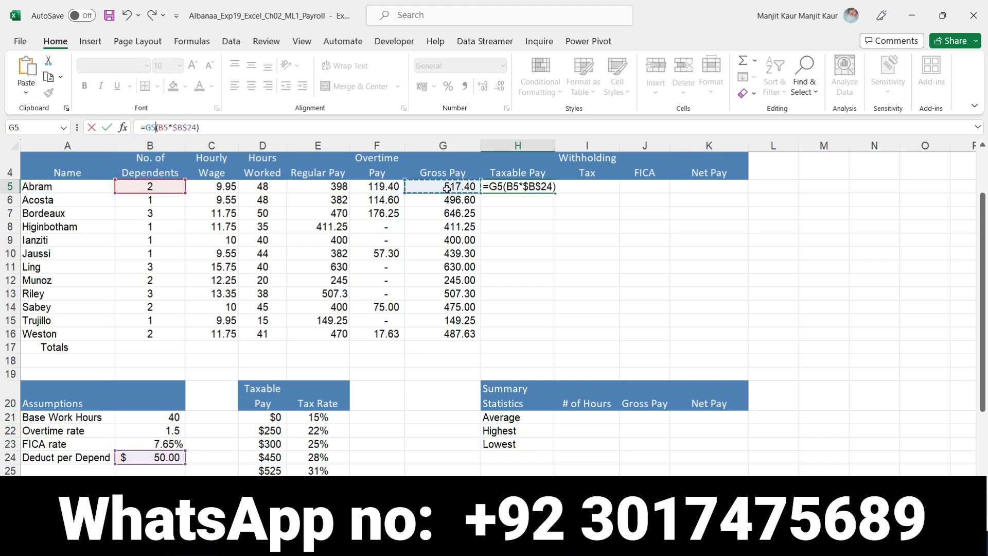
{"action": "type", "text": "-"}
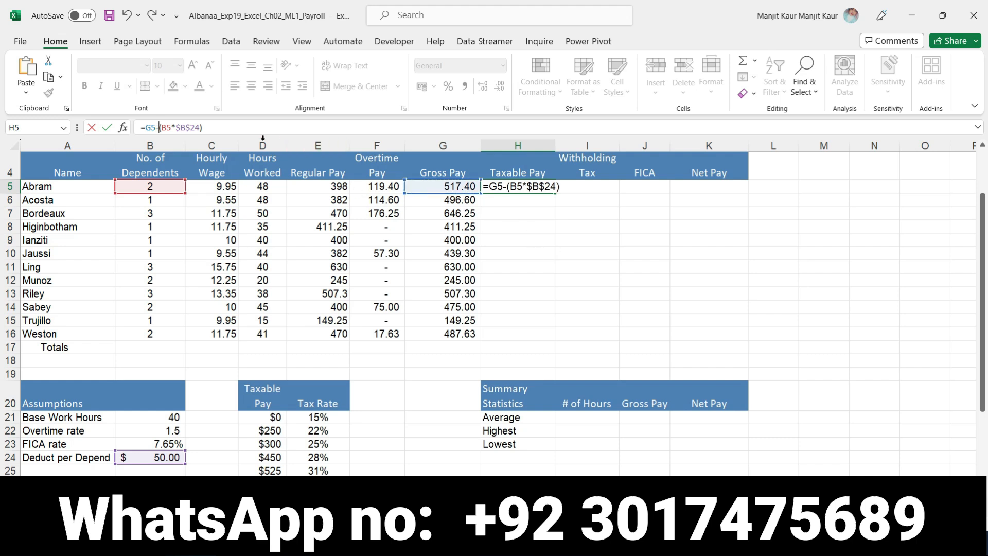
{"action": "left_click", "coordinate": [216, 127]}
{"action": "key", "text": "Return"}
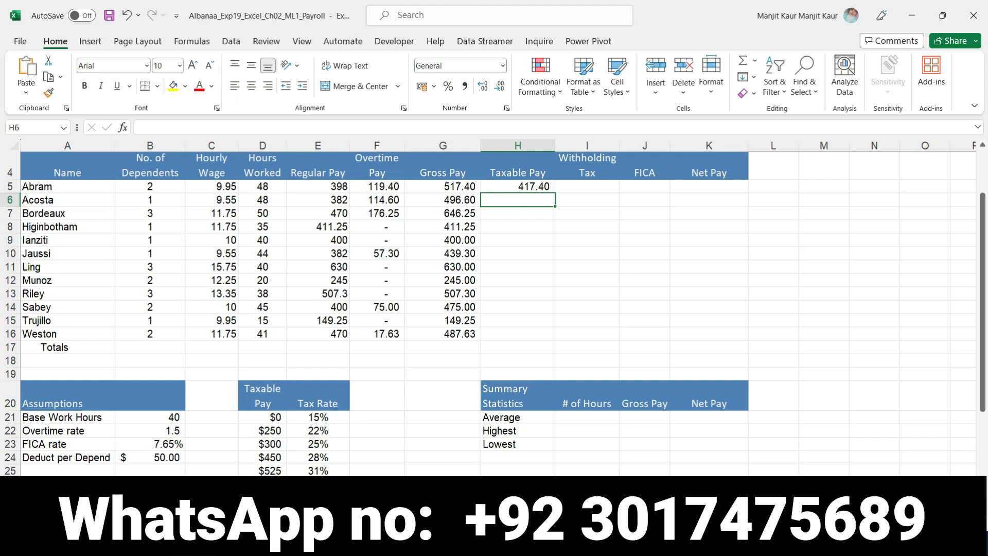
- Select the expected taxable pay wording in Word's step 3, and copy the H5 formula down through H16 in Excel
{"action": "key", "text": "alt+Tab"}
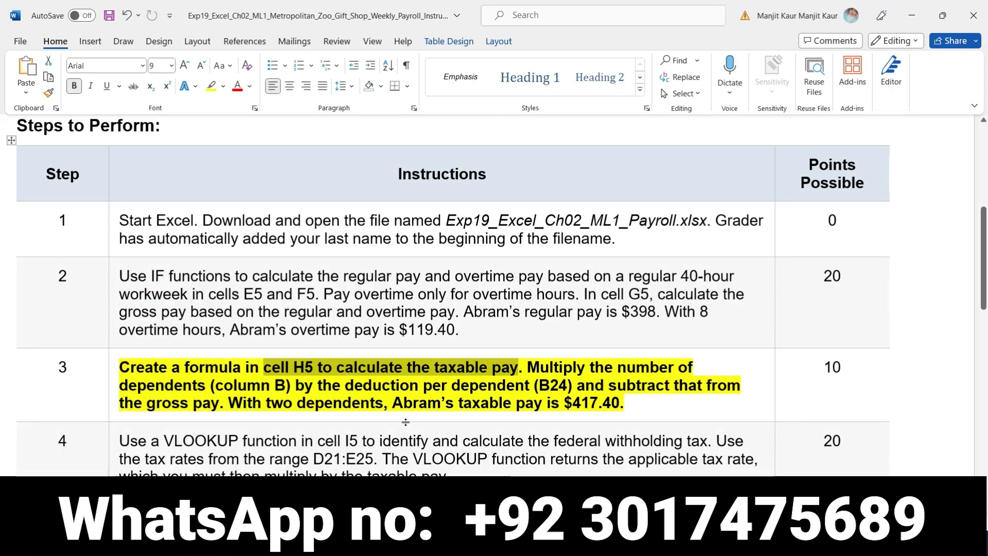
{"action": "left_click_drag", "start_coordinate": [394, 404], "coordinate": [628, 412]}
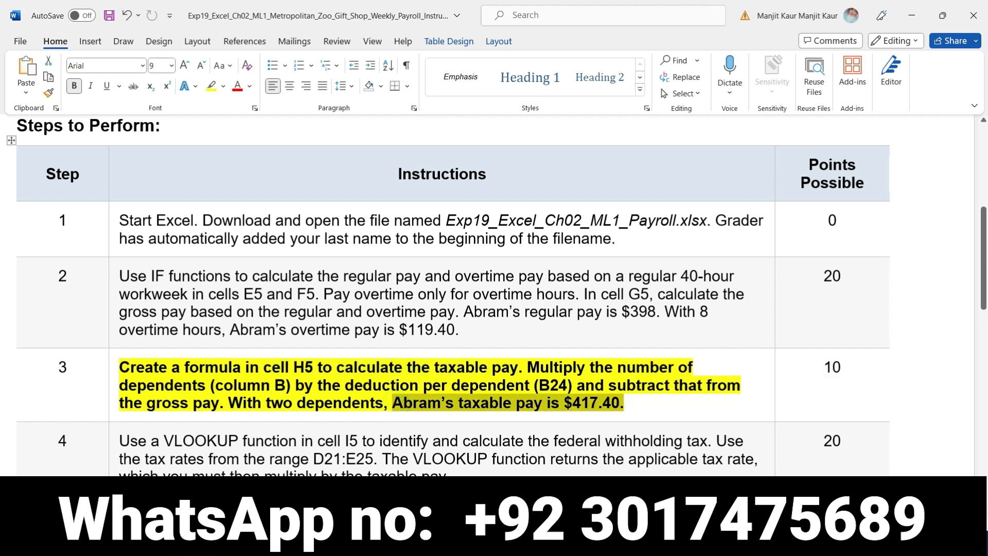
{"action": "key", "text": "alt+Tab"}
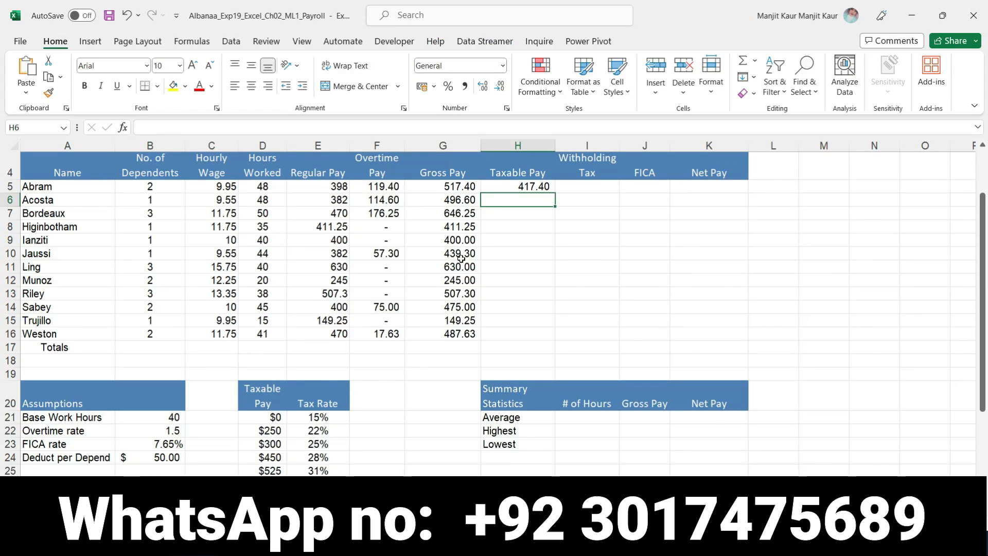
{"action": "left_click", "coordinate": [516, 188]}
{"action": "left_click_drag", "start_coordinate": [556, 192], "coordinate": [562, 338]}
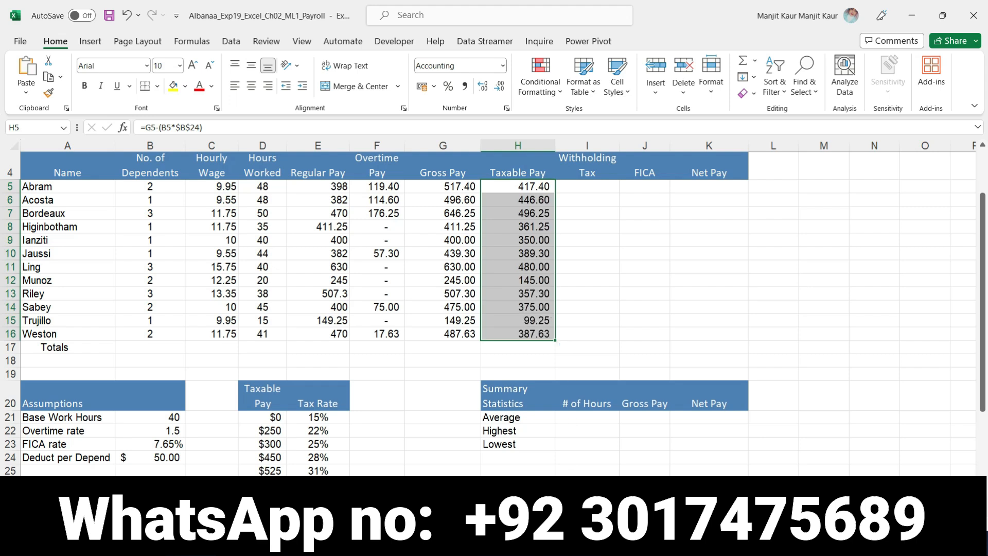
- Switch to the Word instructions and remove the bold and yellow highlight from the step 3 instruction
{"action": "key", "text": "alt+Tab"}
{"action": "left_click", "coordinate": [115, 369]}
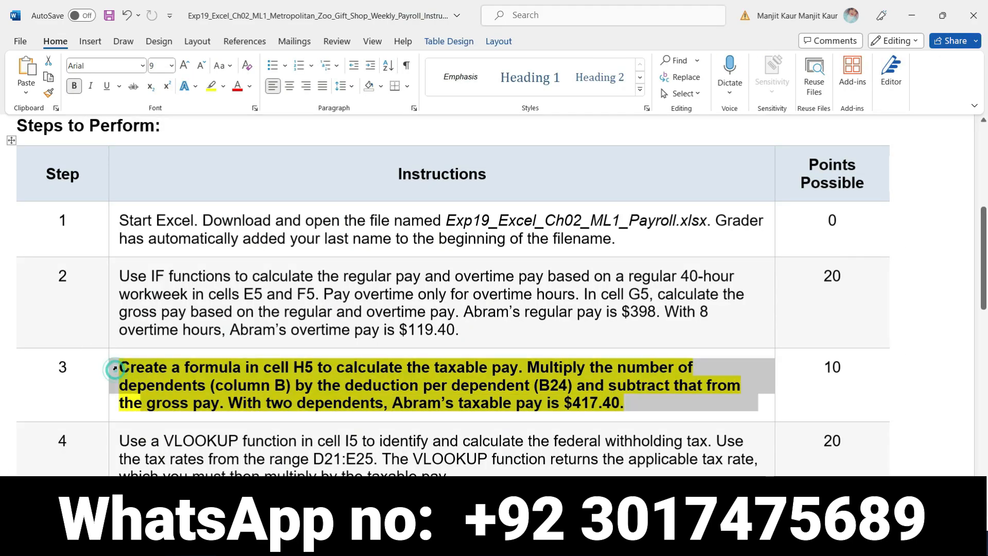
{"action": "left_click", "coordinate": [126, 348]}
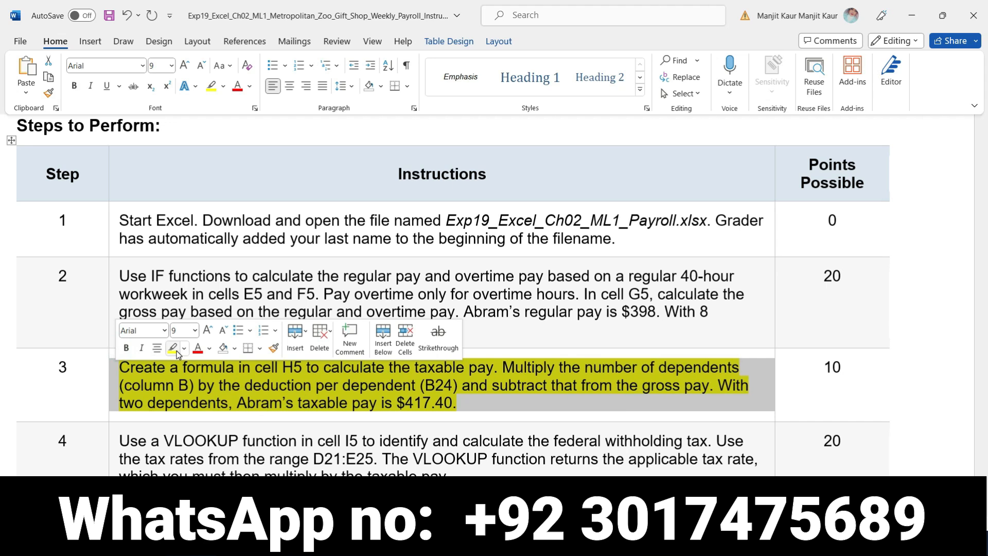
{"action": "left_click", "coordinate": [173, 347]}
- Make the step 4 instruction bold with a yellow highlight, and select its wording "cell I5"
{"action": "scroll", "coordinate": [112, 238], "scroll_direction": "down", "scroll_amount": 4}
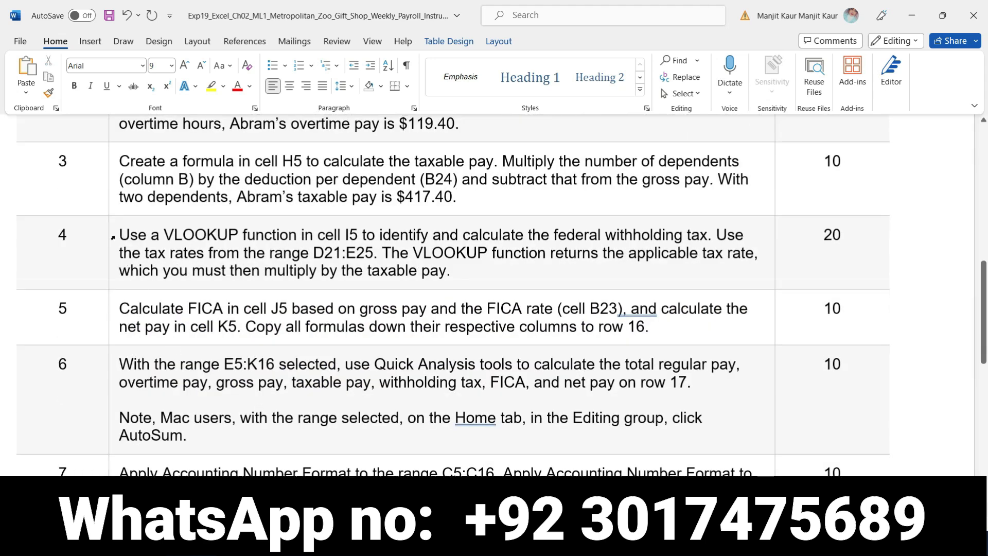
{"action": "left_click", "coordinate": [112, 237]}
{"action": "left_click", "coordinate": [125, 212]}
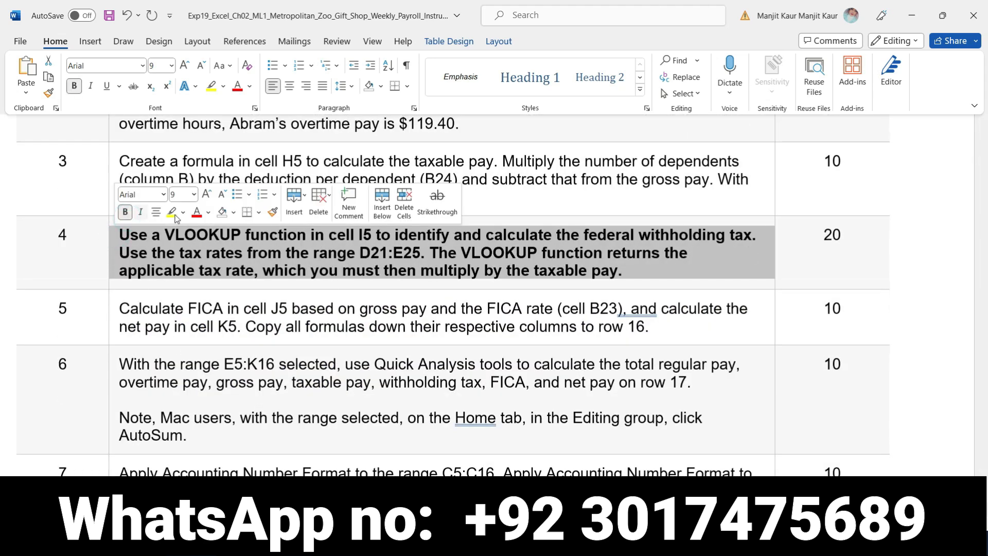
{"action": "left_click", "coordinate": [173, 213]}
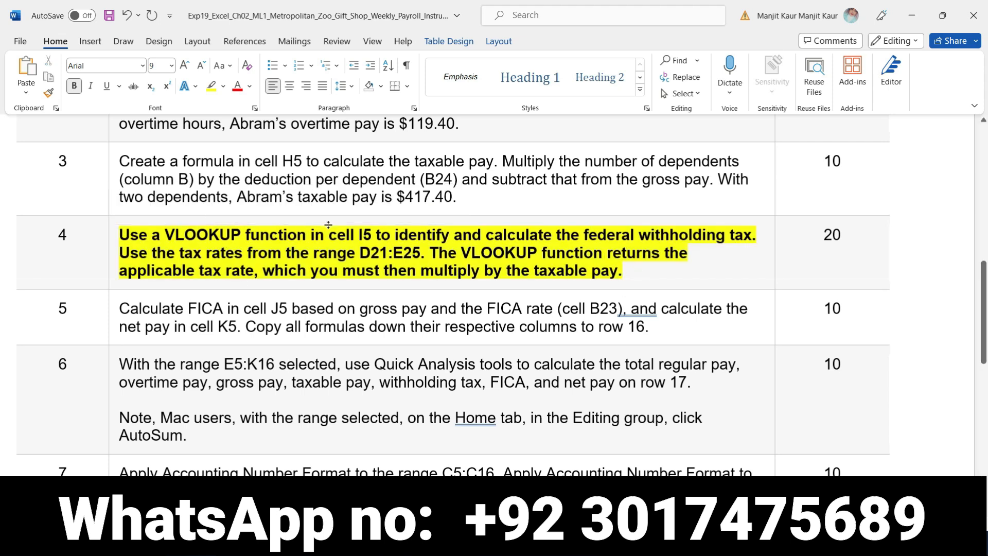
{"action": "left_click_drag", "start_coordinate": [328, 234], "coordinate": [377, 233]}
- Switch to Excel and start a VLOOKUP formula in cell I5 for the withholding tax
{"action": "key", "text": "alt+Tab"}
{"action": "left_click", "coordinate": [588, 192]}
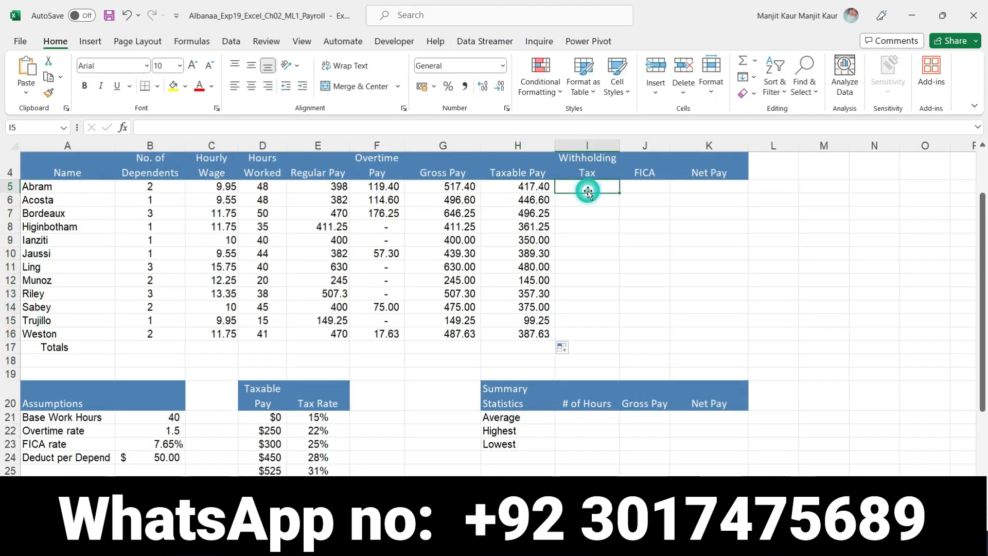
{"action": "type", "text": "="}
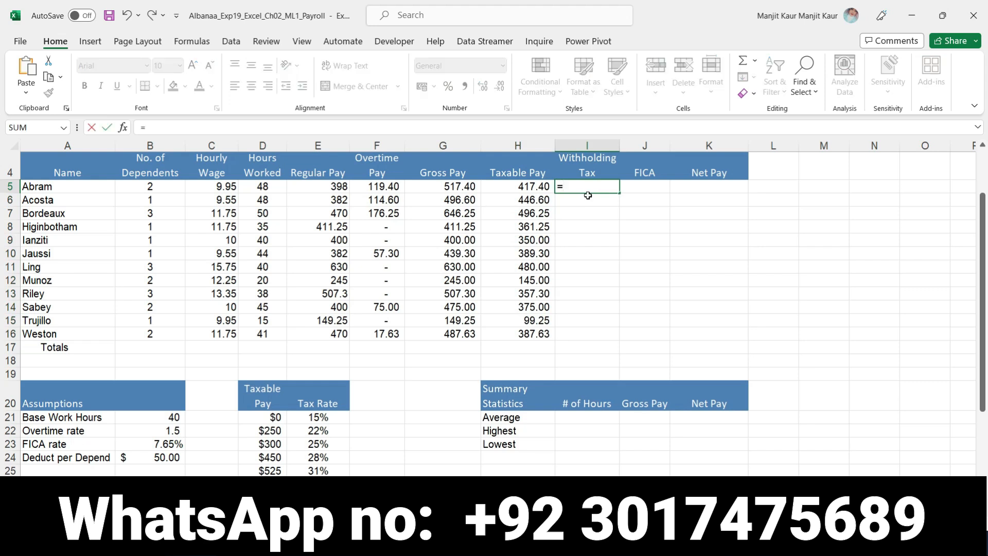
{"action": "type", "text": "vlook"}
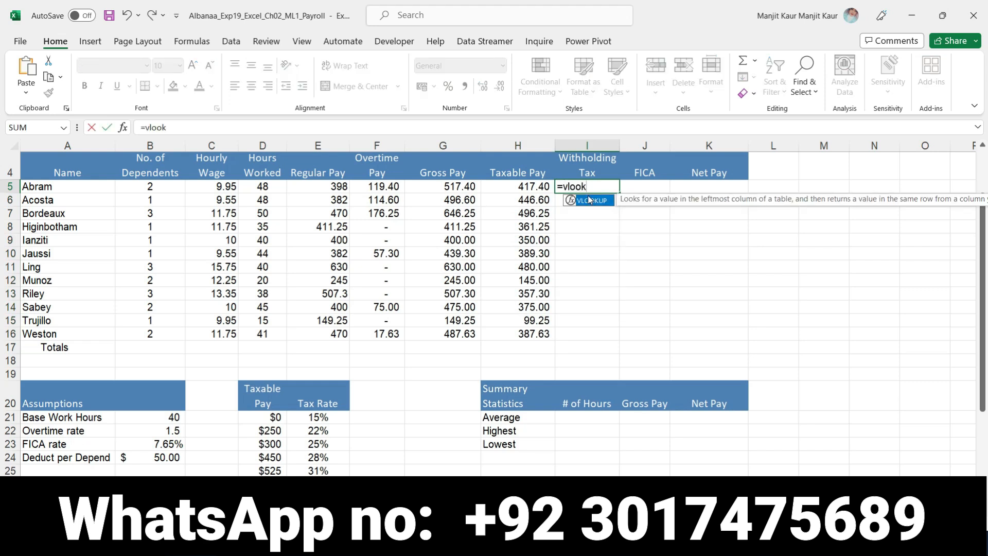
{"action": "type", "text": "up"}
{"action": "double_click", "coordinate": [587, 200]}
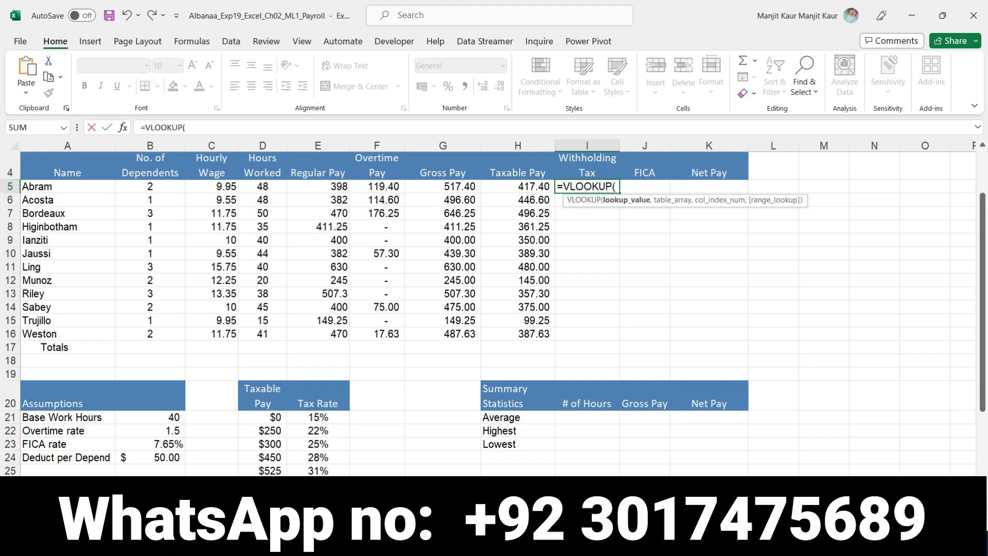
- Select "taxable pay" in step 4 of the Word instructions, and set H5 as the lookup value of Excel's I5 VLOOKUP
{"action": "left_click", "coordinate": [535, 540]}
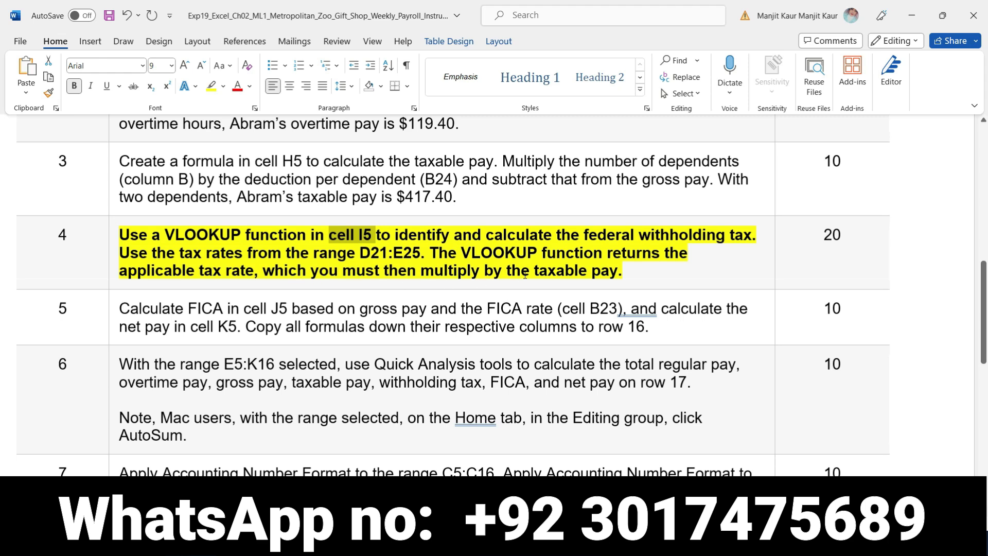
{"action": "left_click_drag", "start_coordinate": [533, 274], "coordinate": [615, 282]}
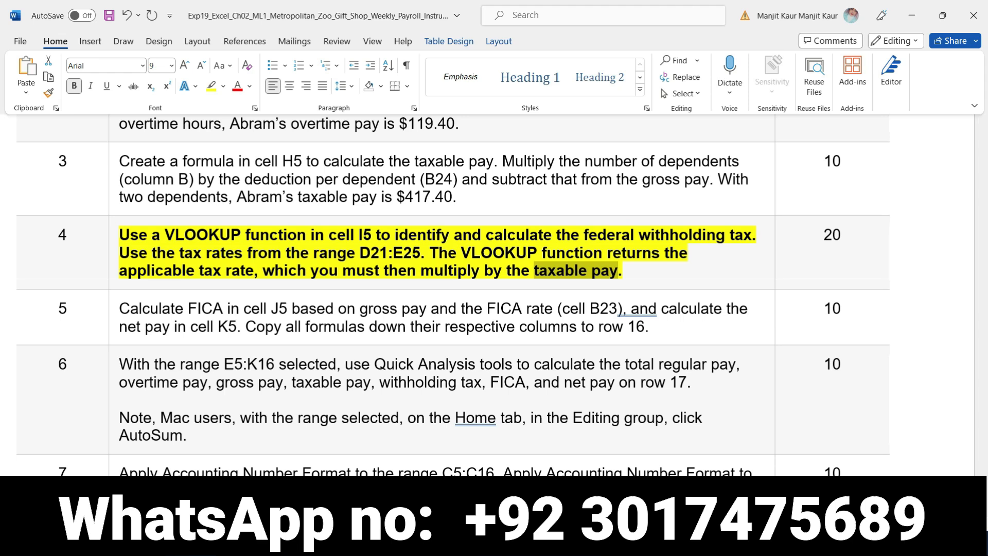
{"action": "key", "text": "alt+Tab"}
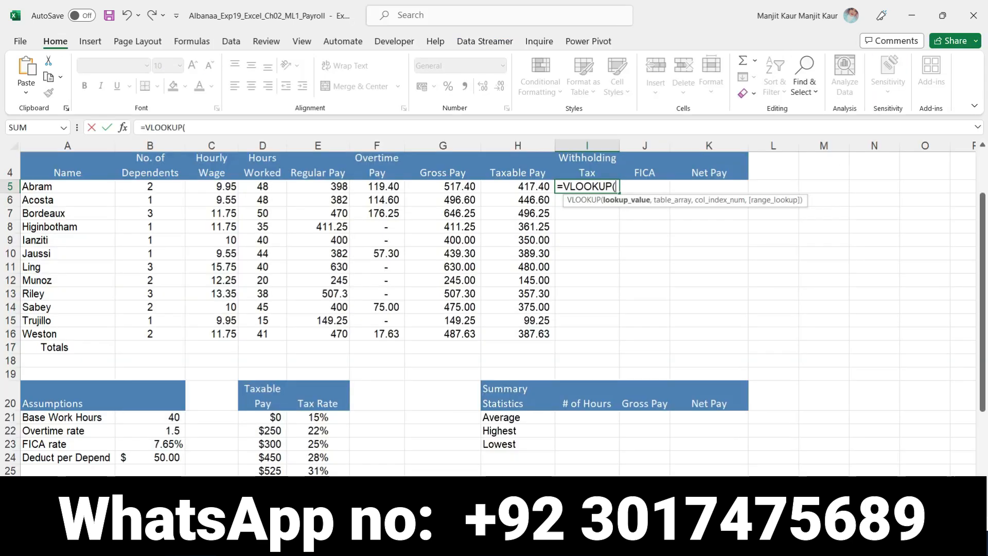
{"action": "left_click", "coordinate": [520, 188]}
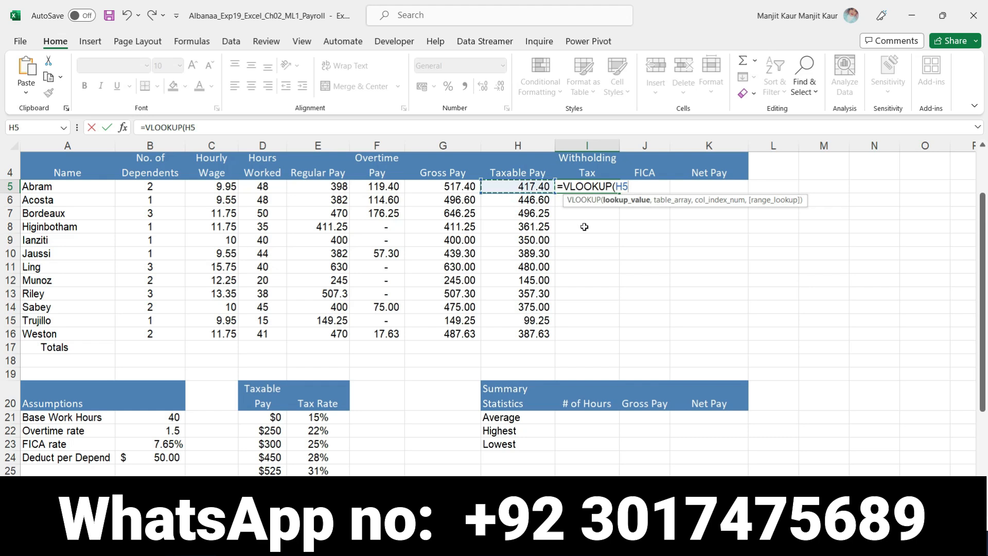
{"action": "type", "text": ","}
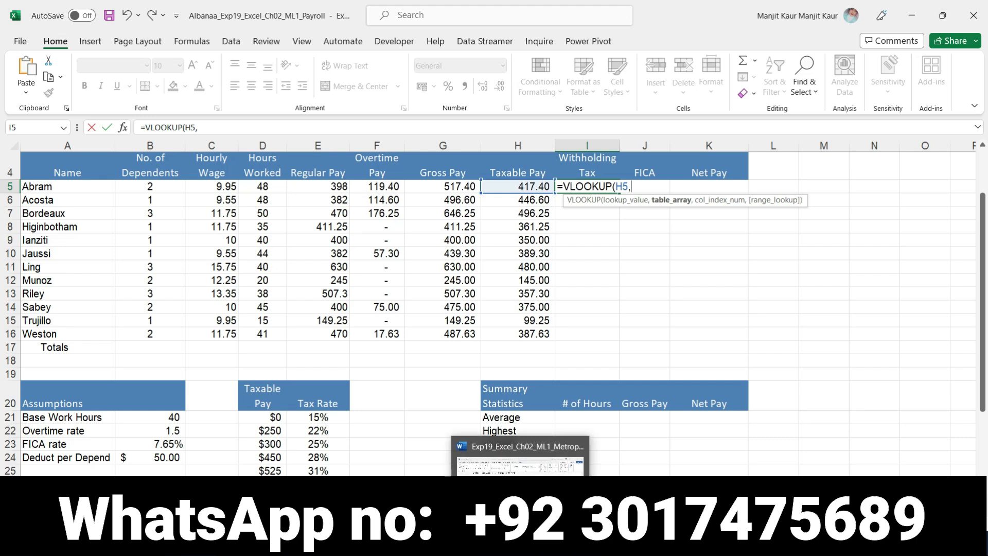
- Take the range D21:E25 from Word's step 4 into Excel's I5 VLOOKUP as the absolute table array $D$21:$E$25
{"action": "left_click", "coordinate": [546, 455]}
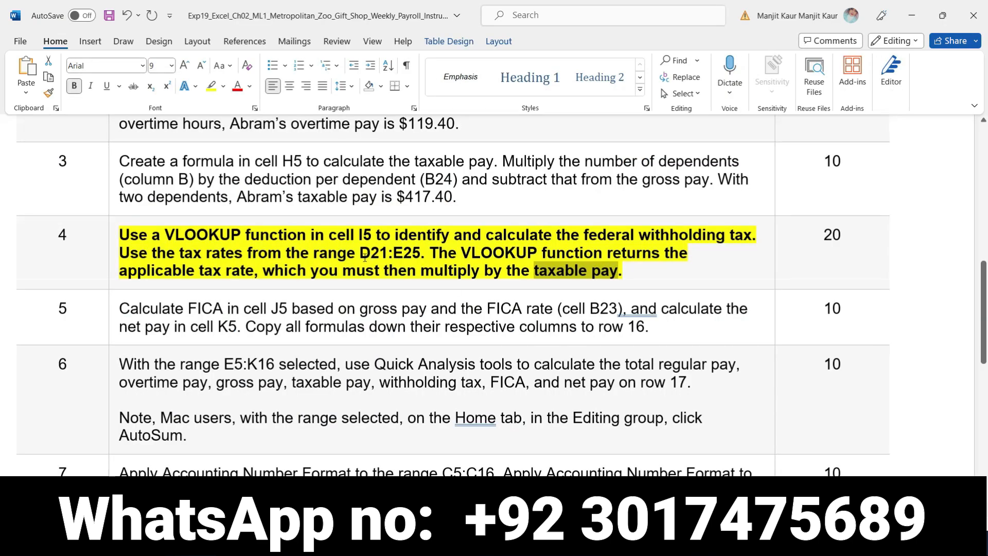
{"action": "left_click_drag", "start_coordinate": [359, 253], "coordinate": [417, 260]}
{"action": "key", "text": "ctrl+c"}
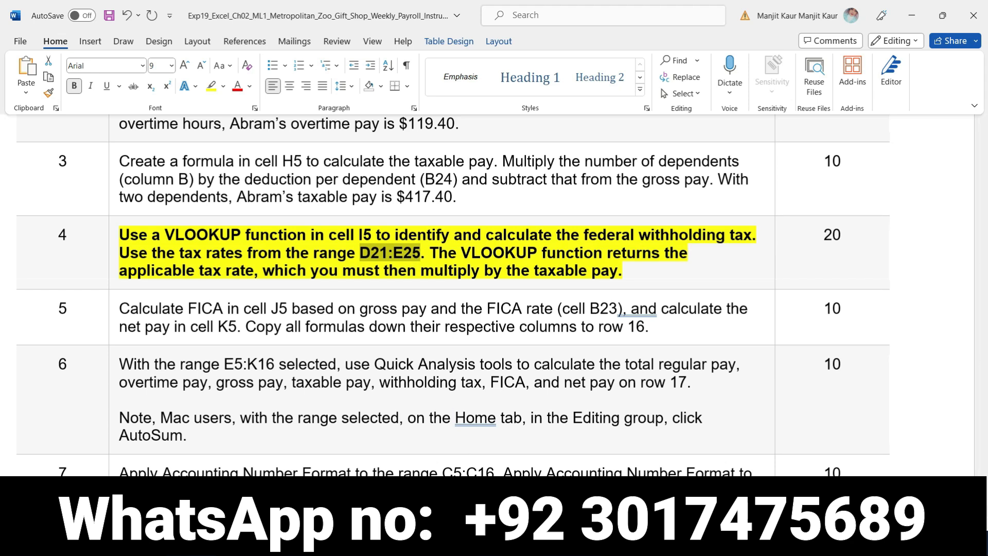
{"action": "left_click", "coordinate": [569, 543]}
{"action": "key", "text": "ctrl+v"}
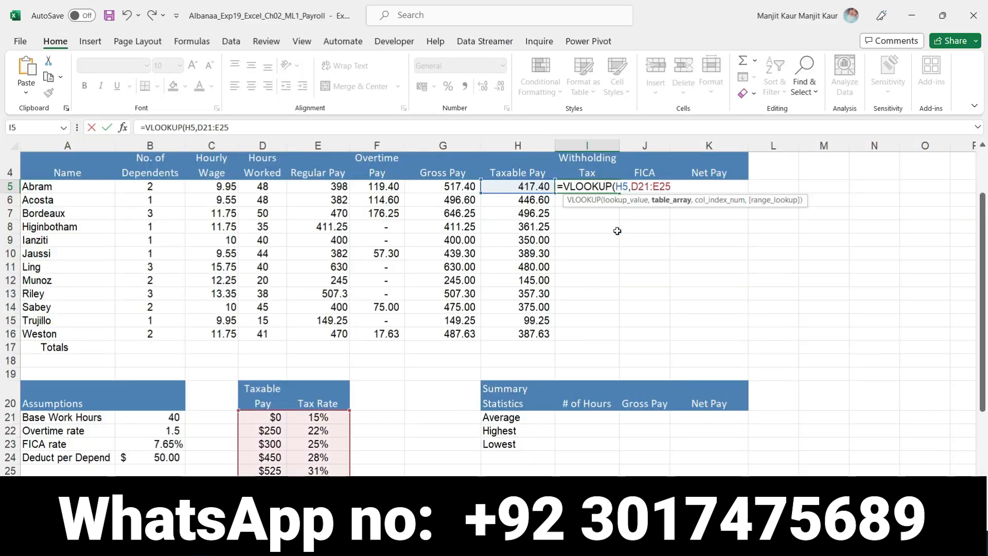
{"action": "key", "text": "F4"}
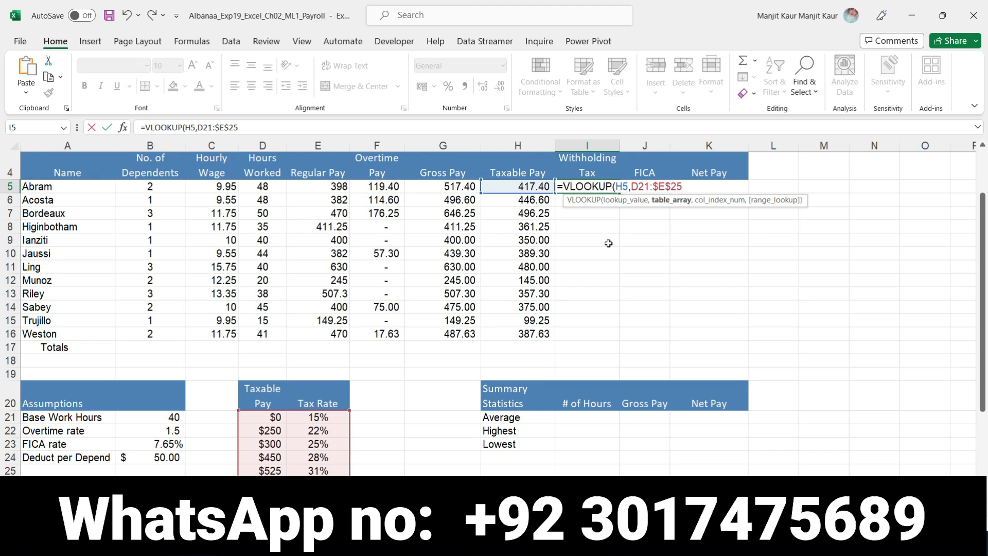
{"action": "left_click", "coordinate": [645, 191]}
{"action": "key", "text": "F4"}
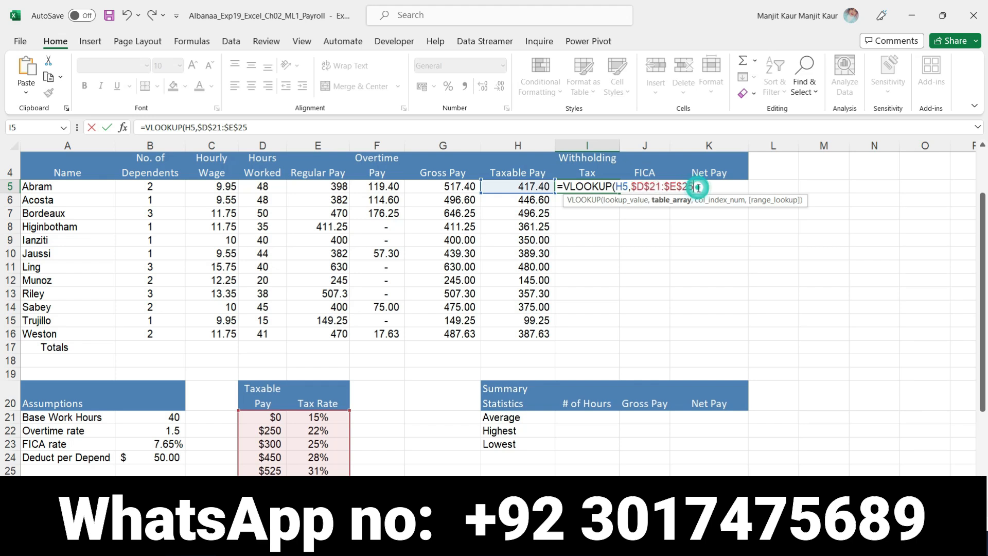
{"action": "type", "text": ","}
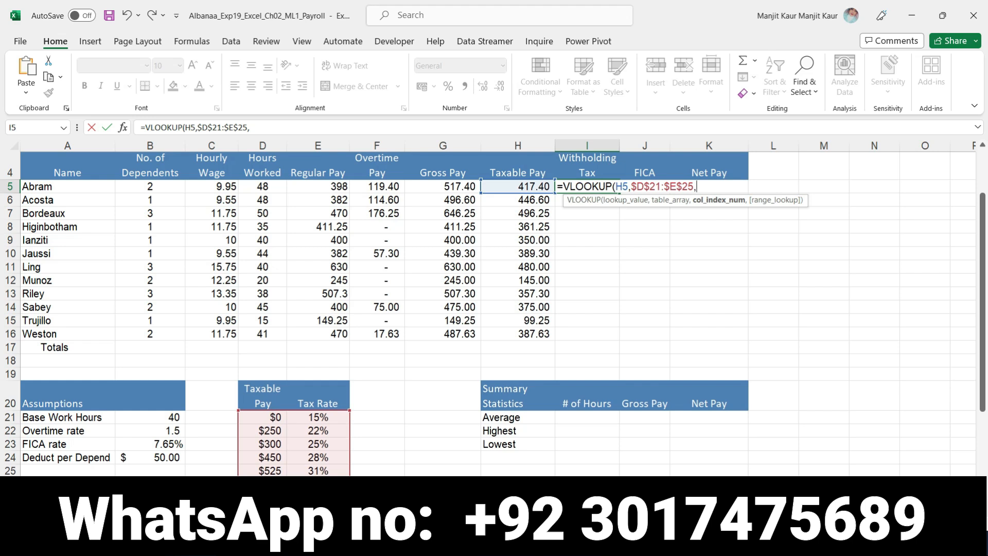
- Select "tax rate" in Word's step 4, and in Excel's I5 formula set column index 2, close the VLOOKUP and append a multiplication operator
{"action": "key", "text": "alt+Tab"}
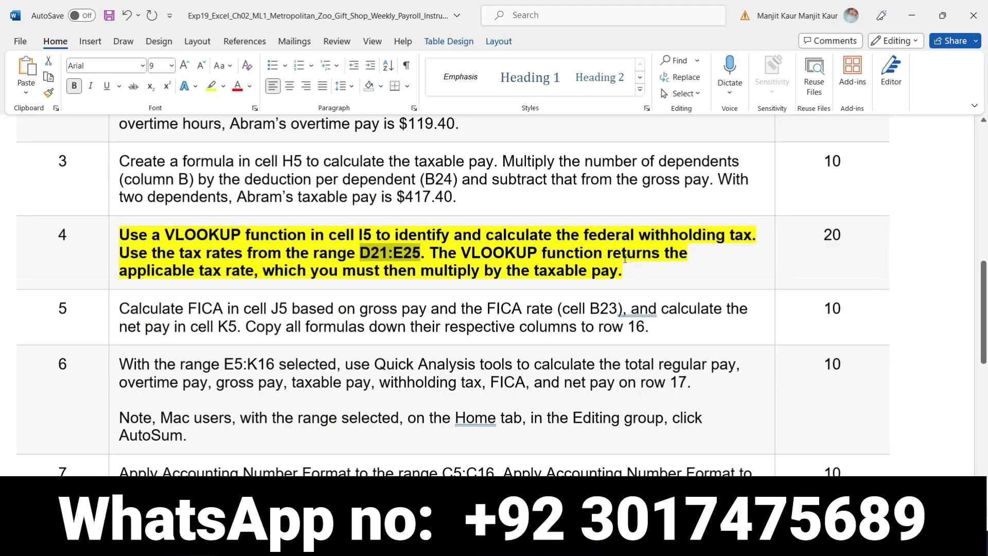
{"action": "left_click_drag", "start_coordinate": [610, 253], "coordinate": [241, 270]}
{"action": "left_click", "coordinate": [250, 275]}
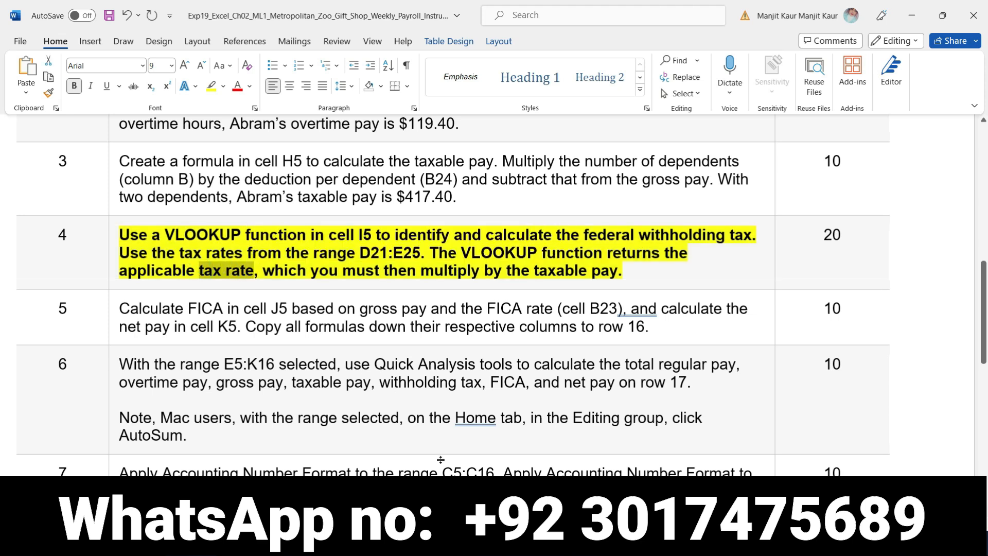
{"action": "key", "text": "alt+Tab"}
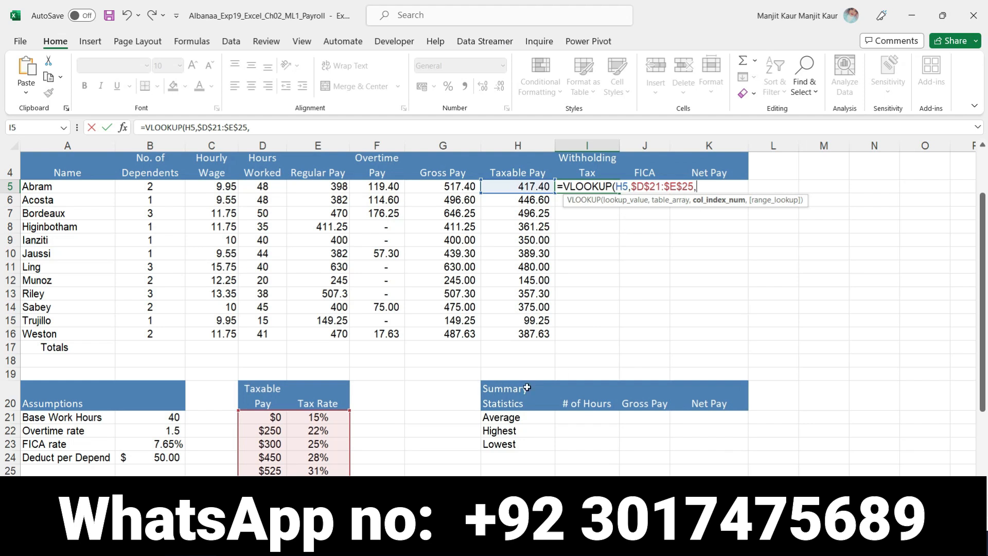
{"action": "type", "text": "2)*"}
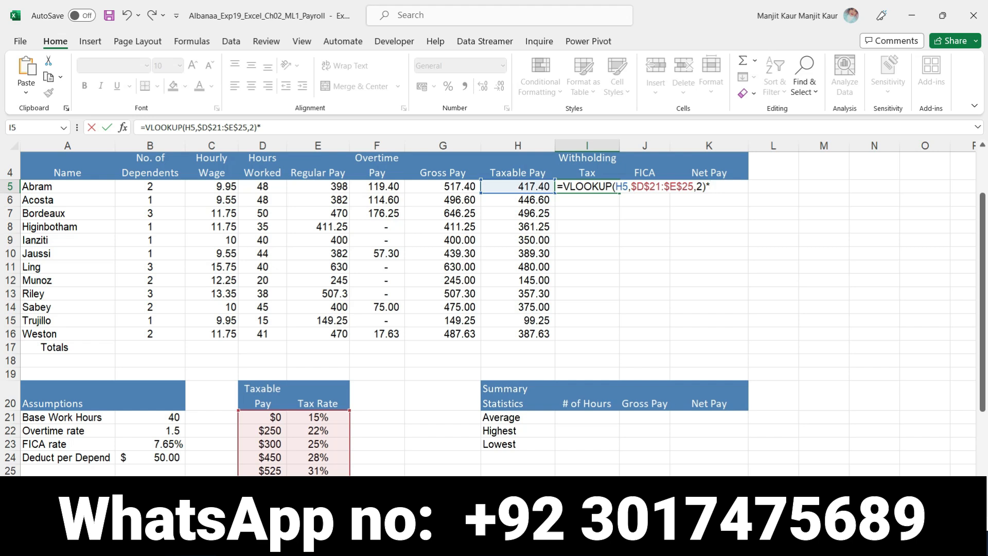
- Select "taxable pay" in Word's step 4, and complete Excel's I5 formula as =VLOOKUP(H5,$D$21:$E$25,2)*H5
{"action": "key", "text": "alt+Tab"}
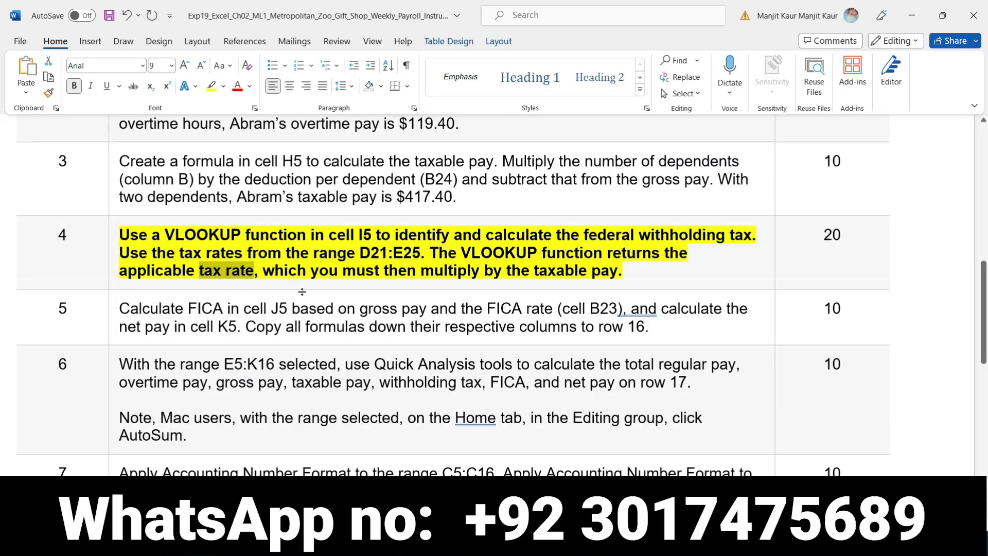
{"action": "left_click_drag", "start_coordinate": [533, 271], "coordinate": [623, 271]}
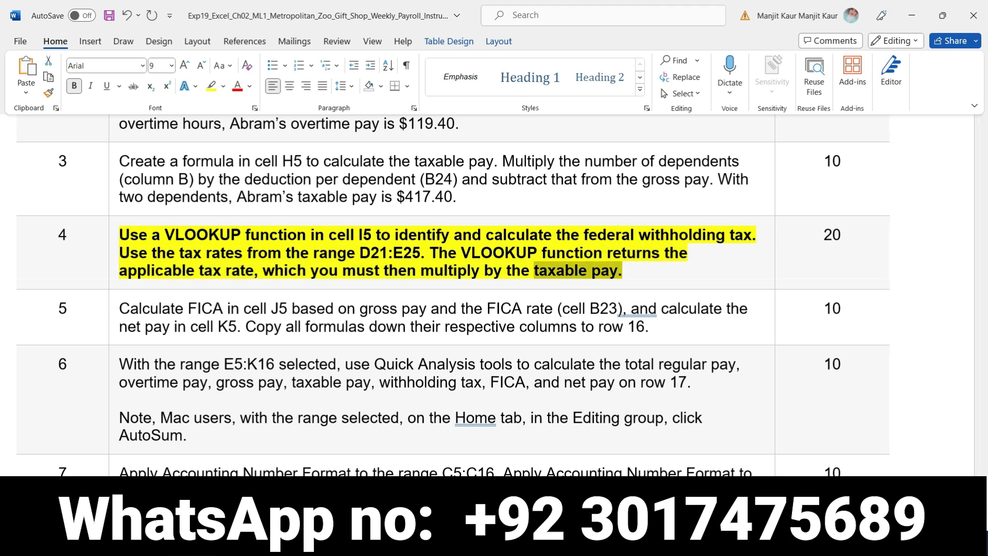
{"action": "key", "text": "alt+Tab"}
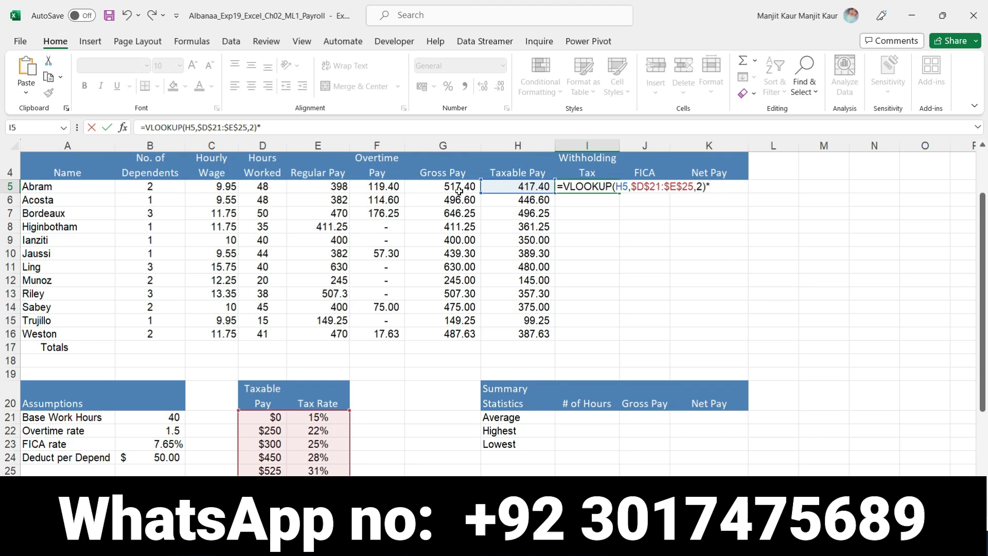
{"action": "left_click", "coordinate": [514, 188]}
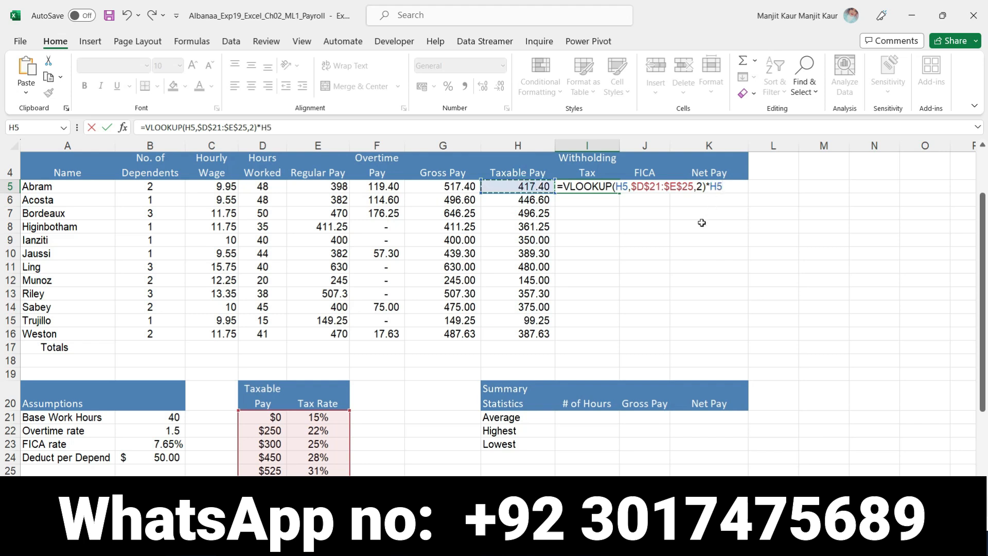
{"action": "key", "text": "Return"}
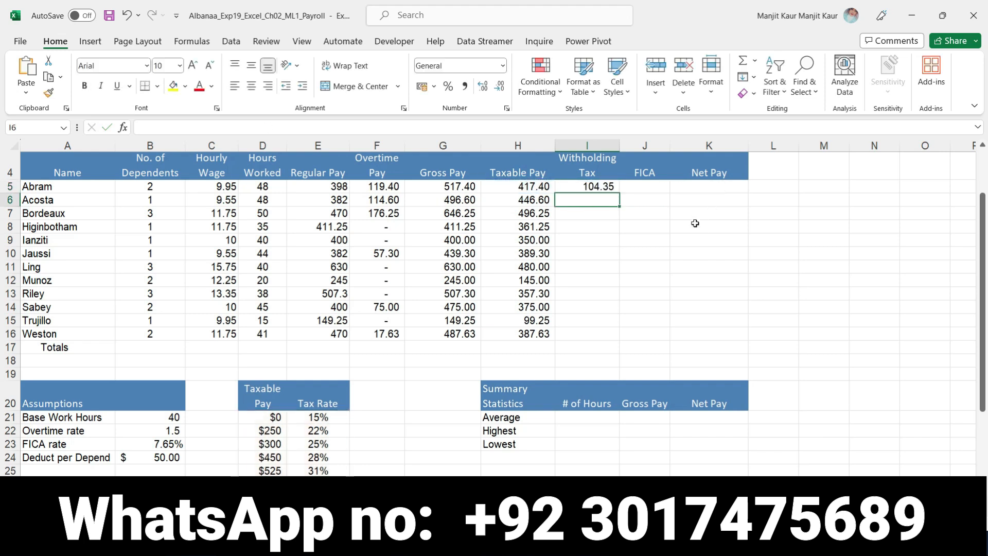
{"action": "left_click", "coordinate": [596, 188]}
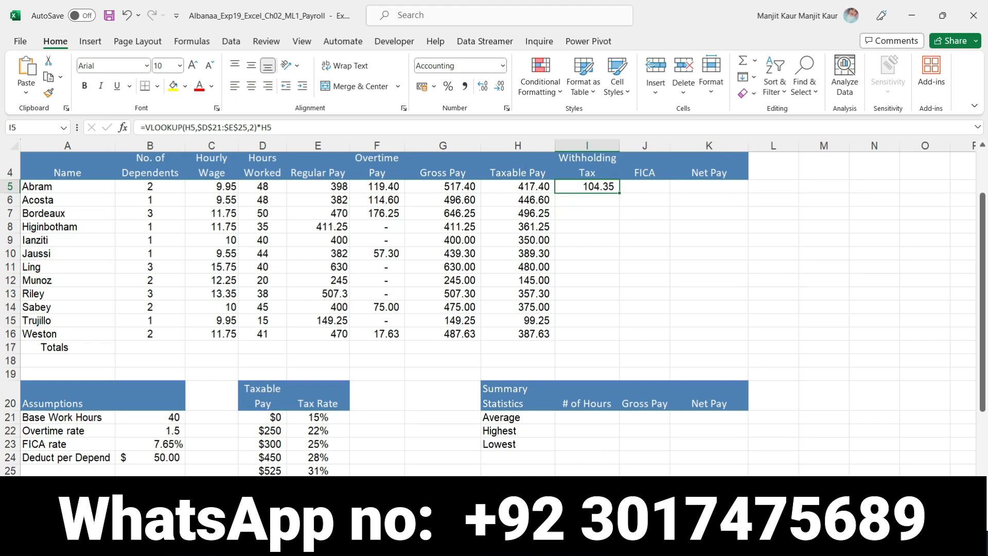
- Switch to the Word instructions and remove the bold and yellow highlight from the step 4 instruction
{"action": "key", "text": "alt+Tab"}
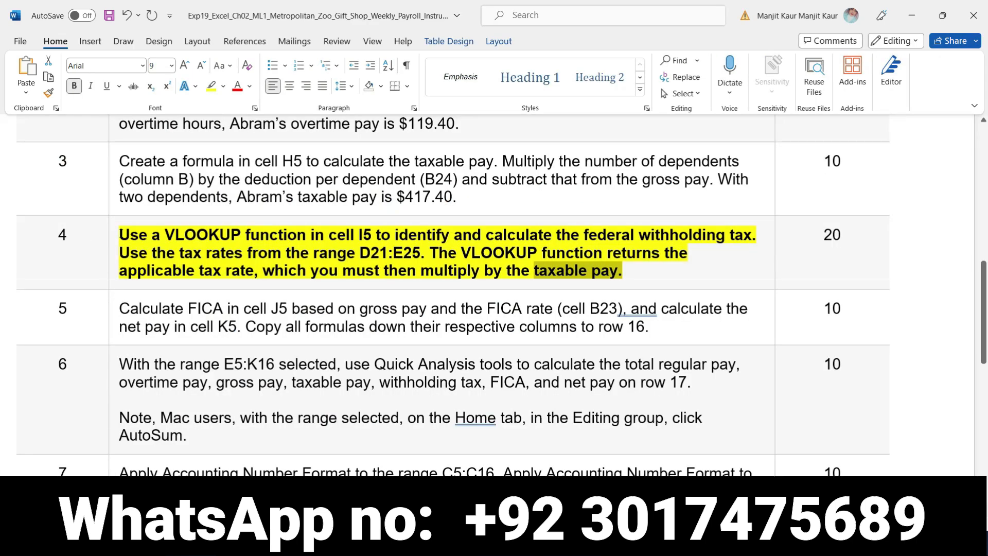
{"action": "left_click", "coordinate": [111, 238]}
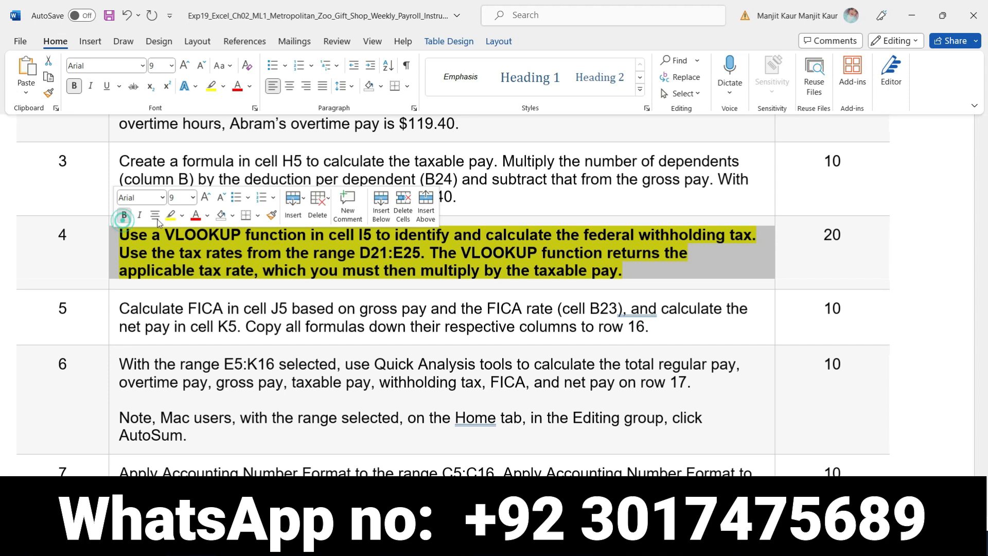
{"action": "left_click", "coordinate": [123, 215]}
{"action": "left_click", "coordinate": [164, 215]}
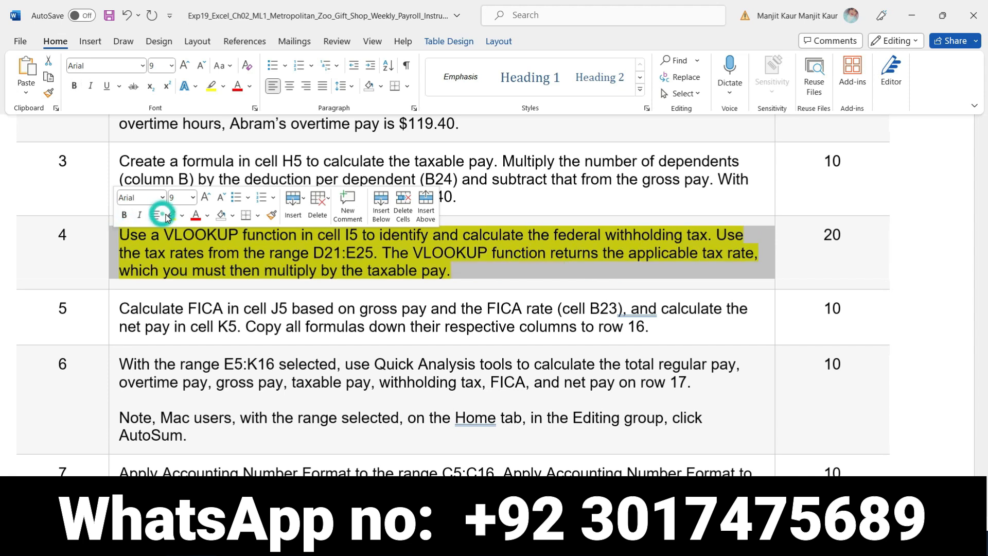
{"action": "left_click", "coordinate": [459, 272]}
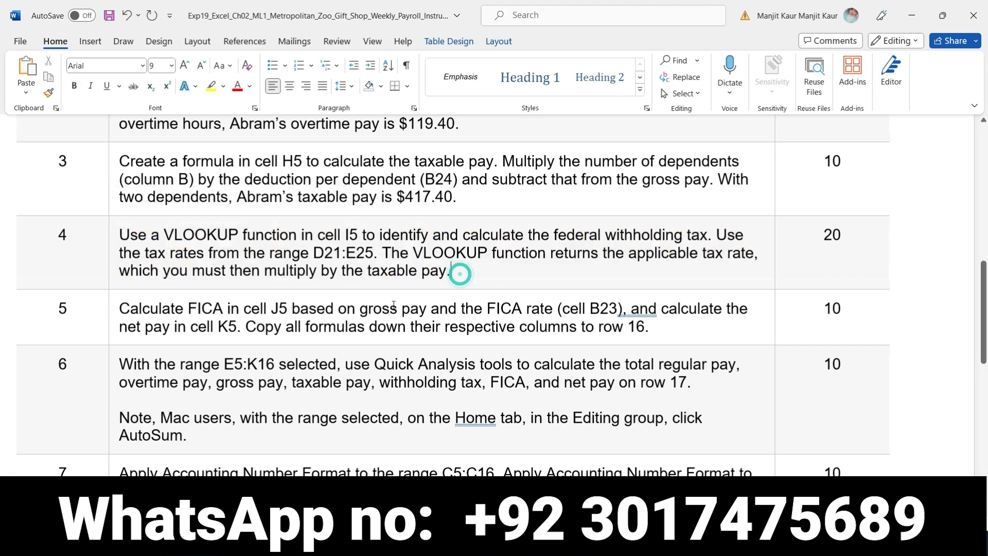
- Make the step 5 instruction bold with a yellow highlight
{"action": "left_click", "coordinate": [116, 313]}
{"action": "left_click", "coordinate": [128, 290]}
{"action": "left_click", "coordinate": [175, 291]}
{"action": "left_click", "coordinate": [646, 327]}
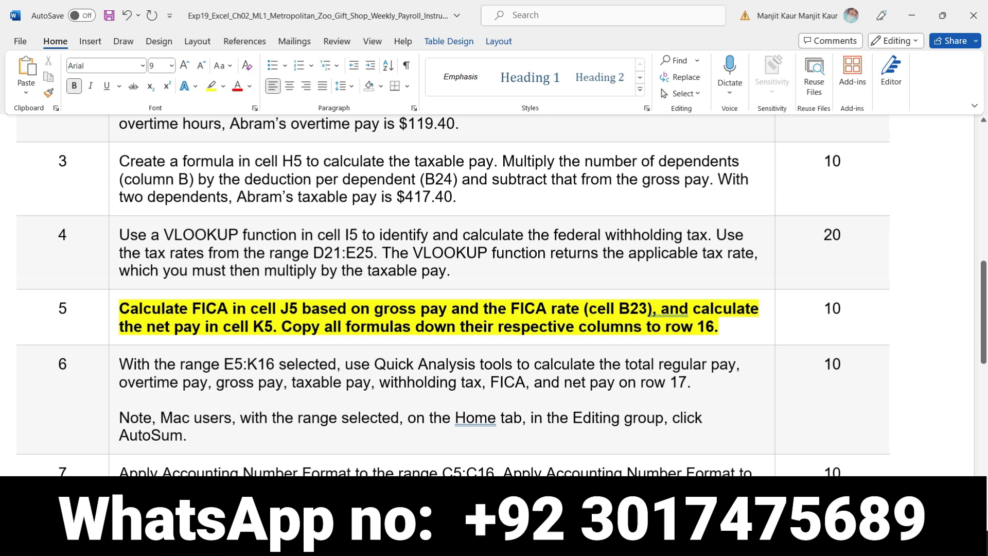
- Switch to Excel, copy the I5 withholding tax formula down through I16, and select cell J5
{"action": "key", "text": "alt+Tab"}
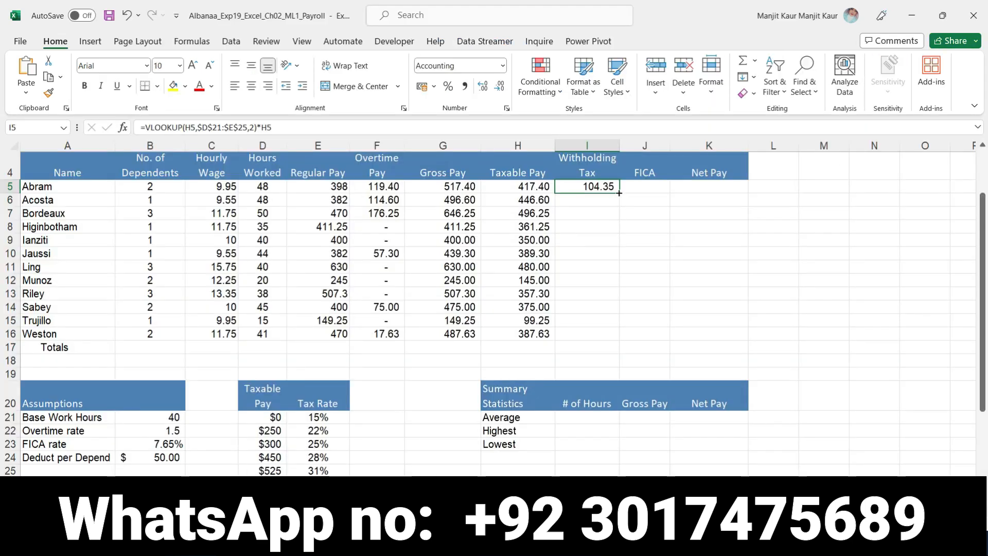
{"action": "left_click_drag", "start_coordinate": [619, 191], "coordinate": [646, 329]}
{"action": "left_click", "coordinate": [640, 190]}
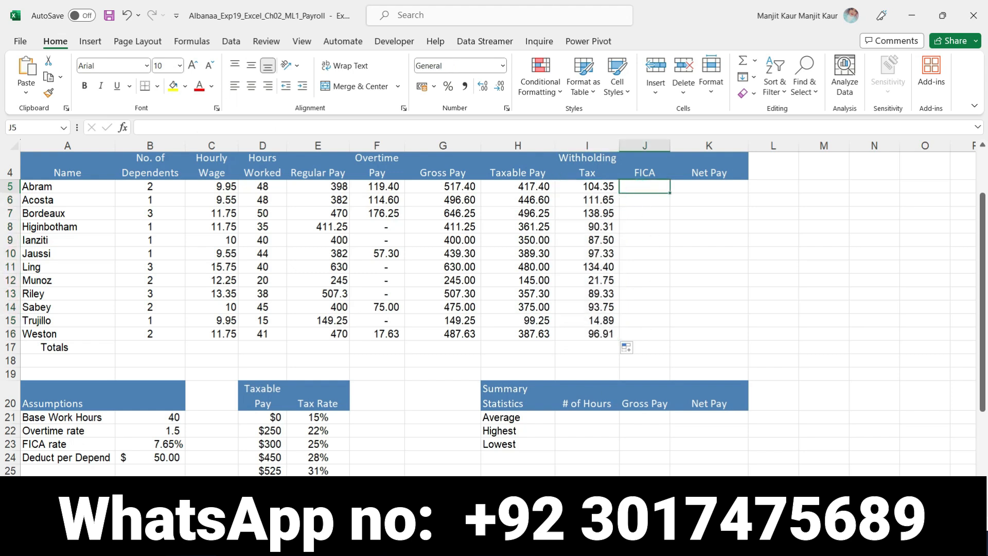
- Select "gross pay and the FICA rate (cell B23)" in Word's step 5, and return to Excel
{"action": "key", "text": "alt+Tab"}
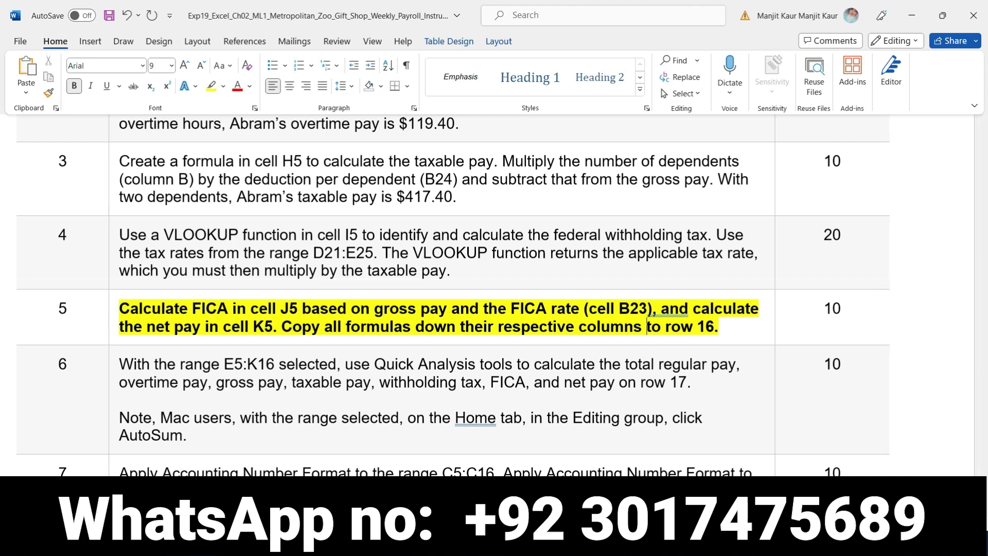
{"action": "key", "text": "alt+Tab"}
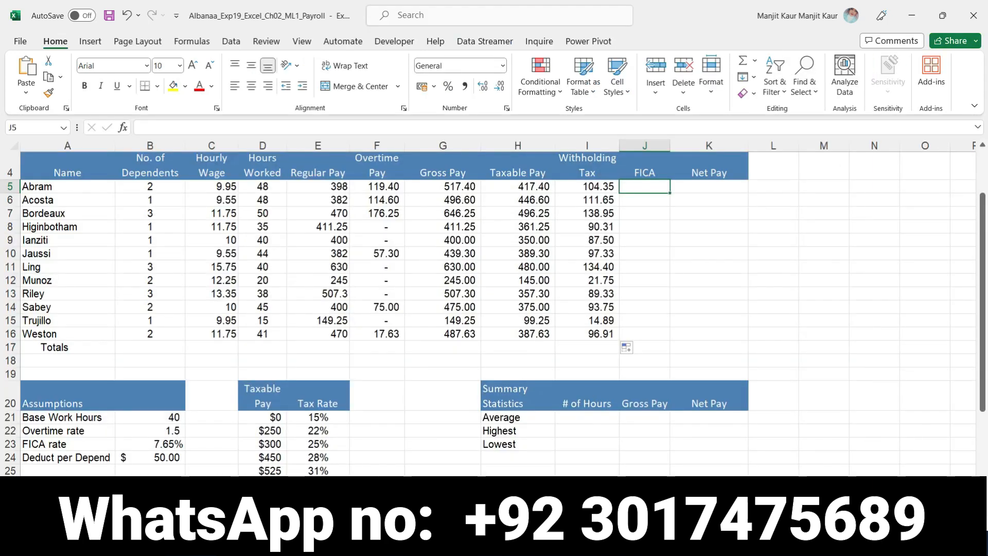
{"action": "key", "text": "alt+Tab"}
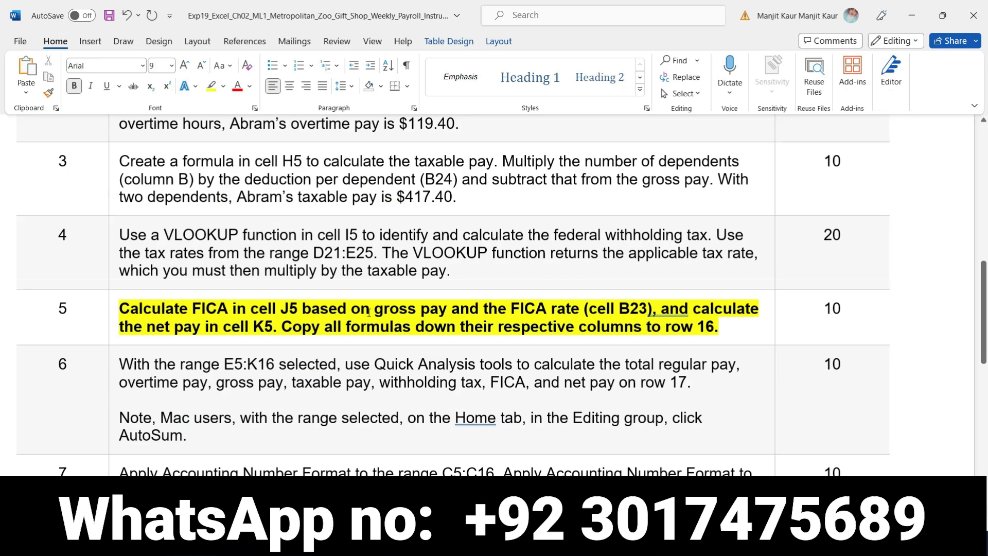
{"action": "left_click_drag", "start_coordinate": [378, 309], "coordinate": [652, 312]}
{"action": "left_click", "coordinate": [514, 541]}
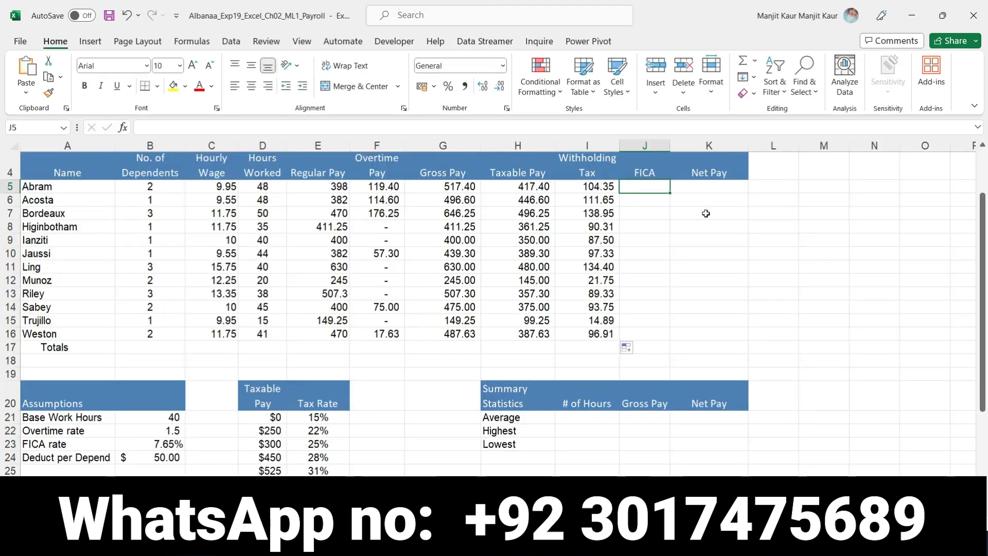
- Enter the FICA formula =G5*$B$23 in cell J5
{"action": "type", "text": "="}
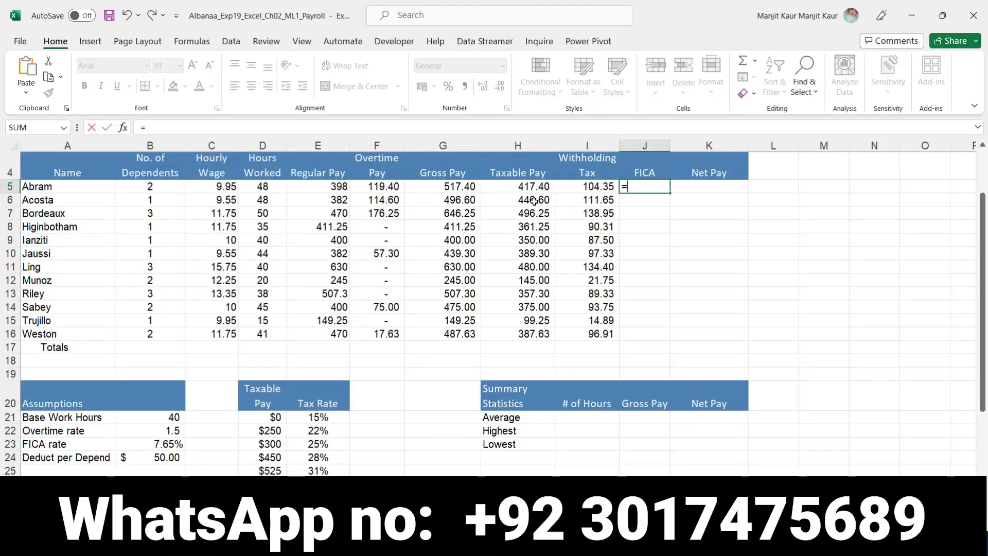
{"action": "left_click", "coordinate": [450, 189]}
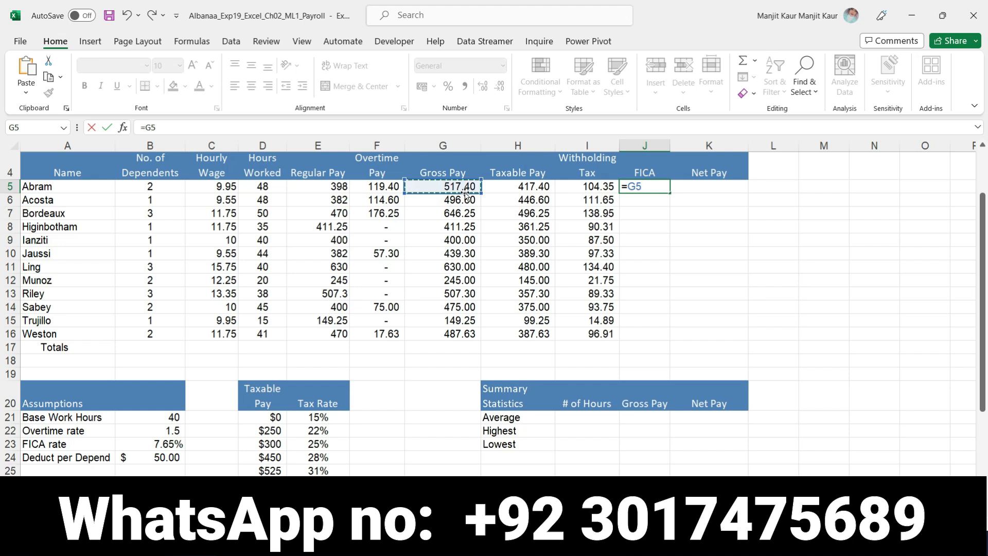
{"action": "type", "text": "*"}
{"action": "left_click", "coordinate": [173, 446]}
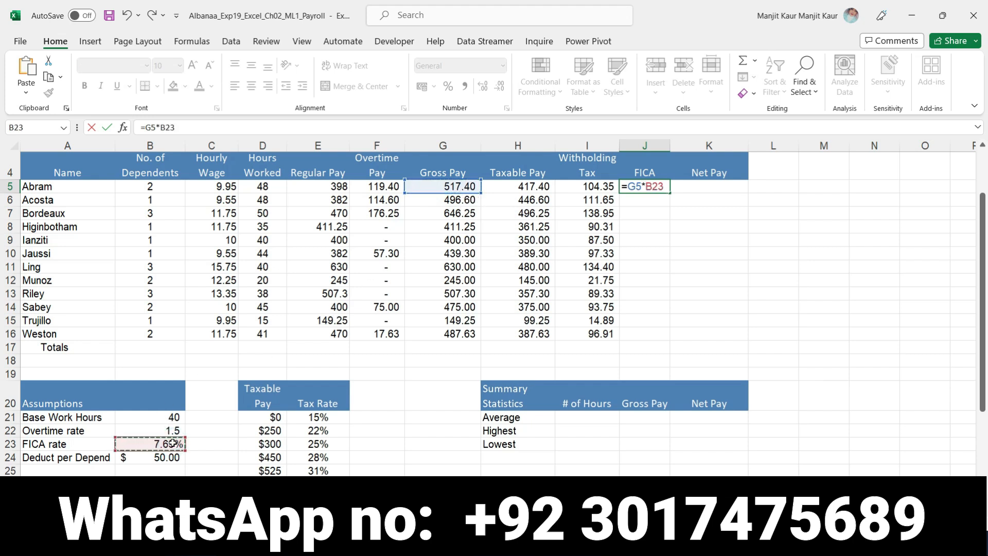
{"action": "key", "text": "F4"}
{"action": "key", "text": "Return"}
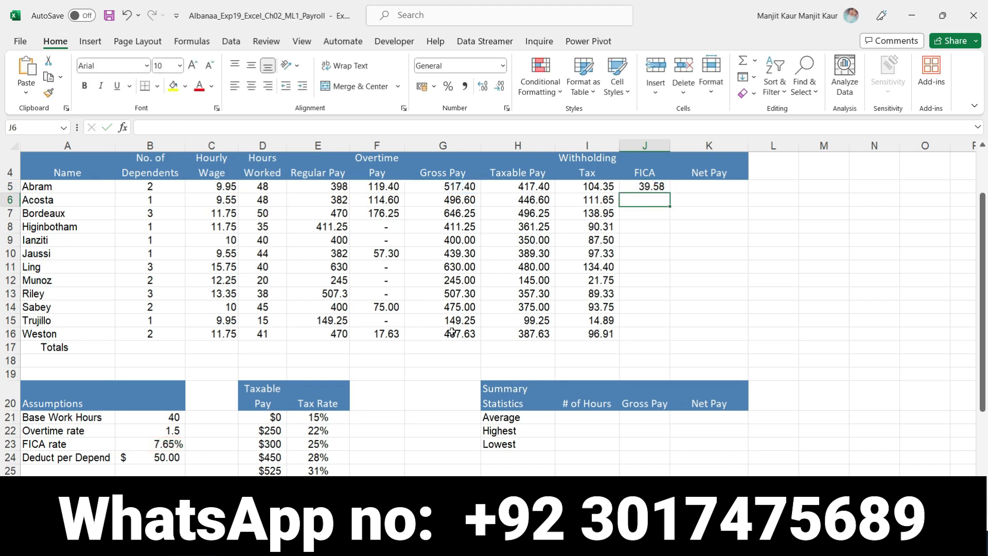
- Copy the J5 FICA formula down through J16, and select cell K5
{"action": "left_click", "coordinate": [645, 185]}
{"action": "left_click_drag", "start_coordinate": [671, 193], "coordinate": [687, 338]}
{"action": "left_click", "coordinate": [689, 188]}
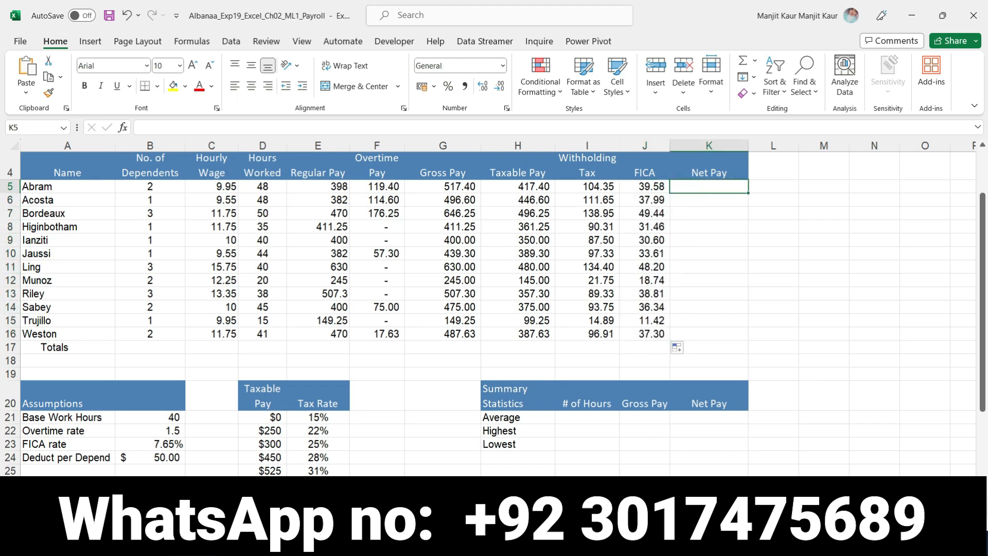
- Switch to Word to read the net pay part of step 5, and return to Excel
{"action": "left_click", "coordinate": [504, 543]}
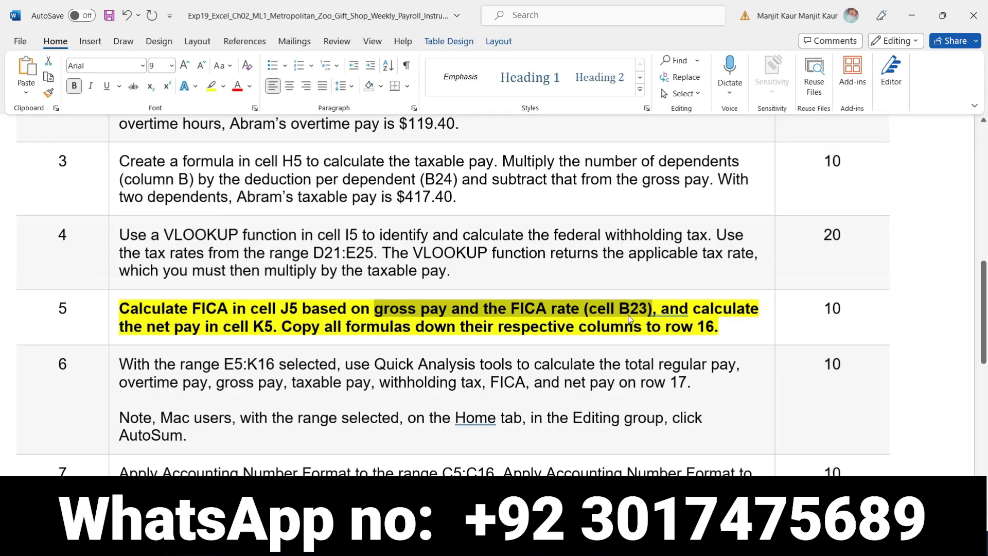
{"action": "left_click", "coordinate": [693, 309]}
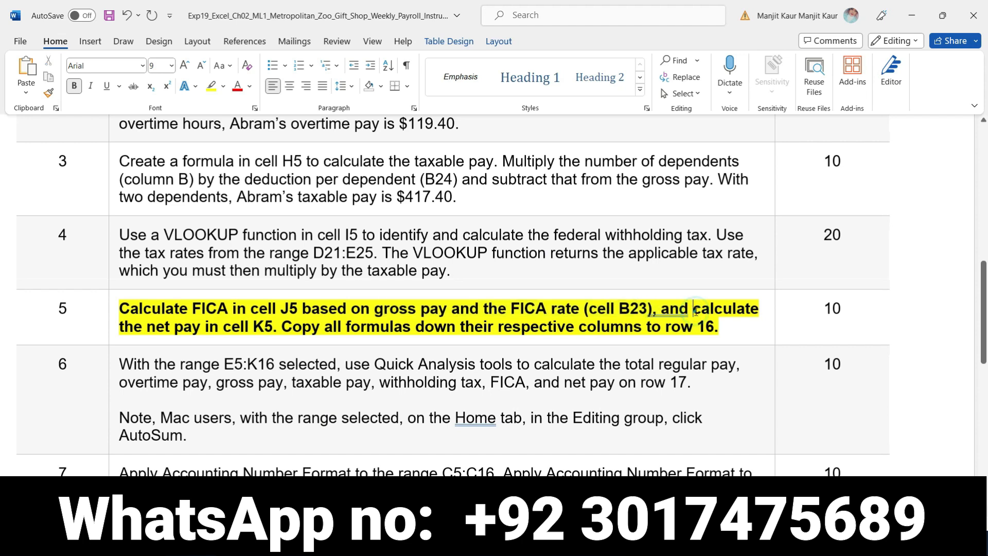
{"action": "left_click_drag", "start_coordinate": [694, 309], "coordinate": [459, 374]}
{"action": "left_click_drag", "start_coordinate": [338, 339], "coordinate": [274, 330]}
{"action": "left_click", "coordinate": [273, 327]}
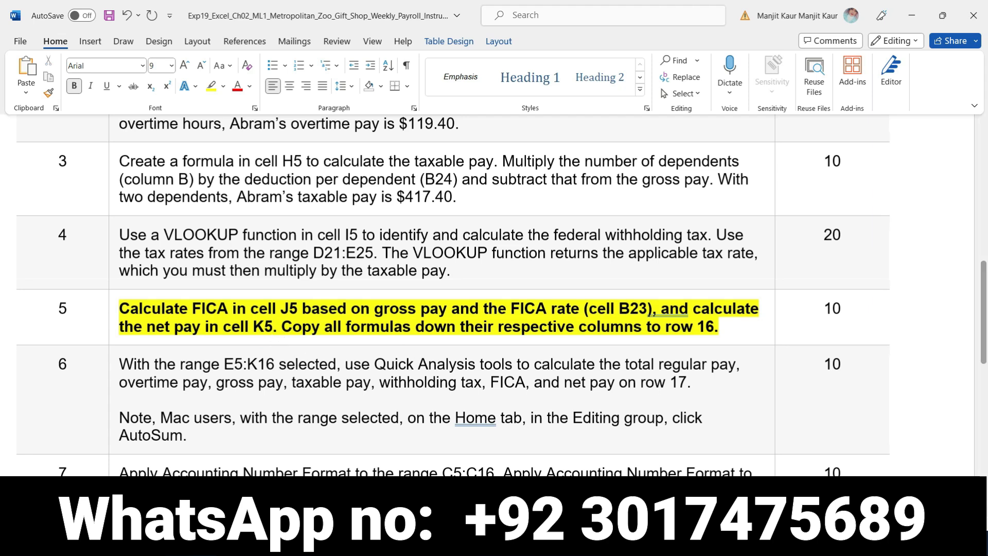
{"action": "left_click", "coordinate": [490, 542]}
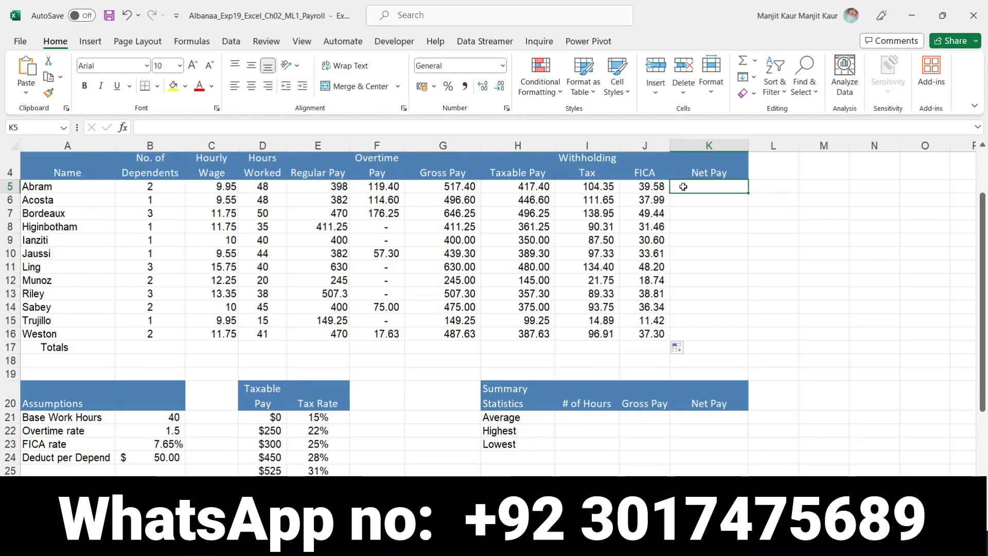
- Enter the net pay formula =G5-(I5+J5) in cell K5
{"action": "type", "text": "="}
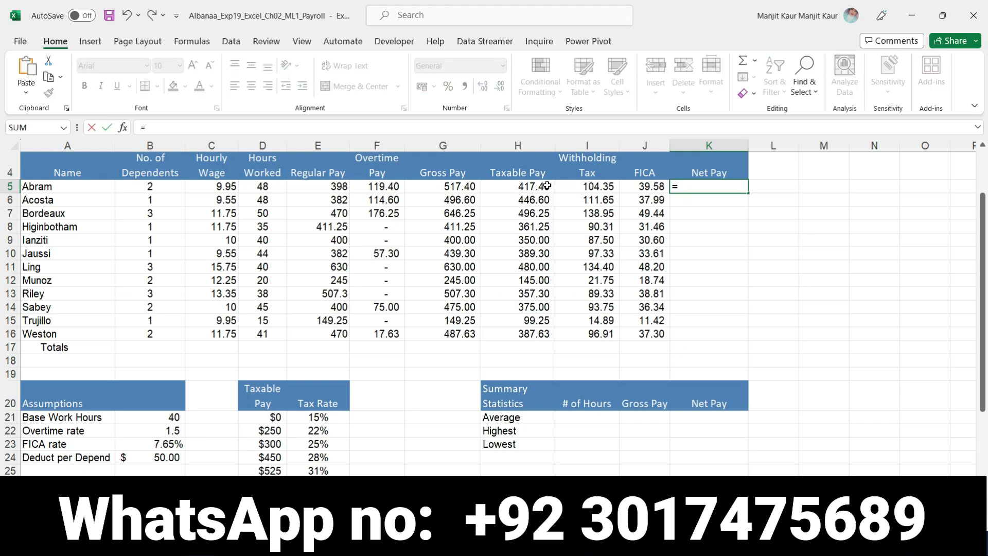
{"action": "left_click", "coordinate": [450, 187]}
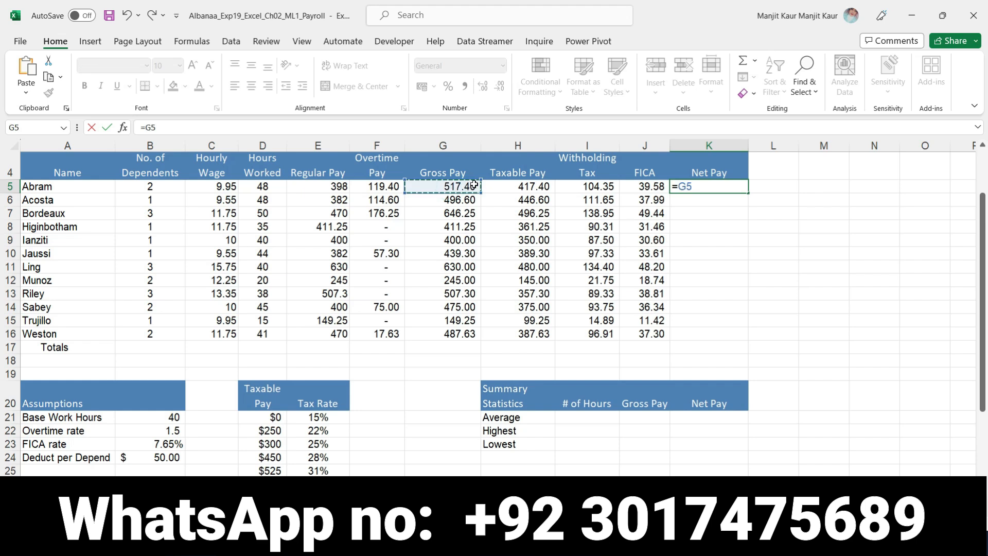
{"action": "type", "text": "-("}
{"action": "left_click", "coordinate": [596, 186]}
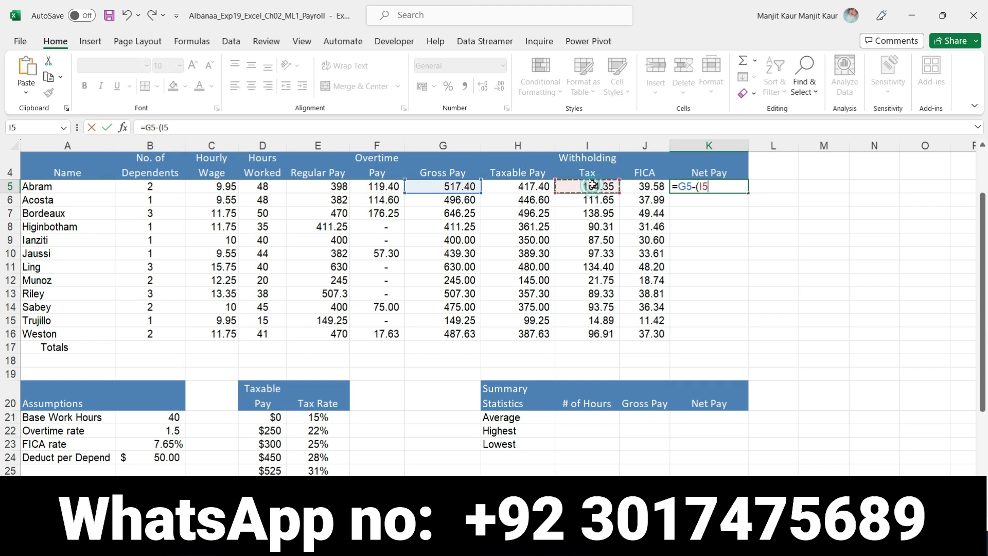
{"action": "type", "text": "+"}
{"action": "left_click", "coordinate": [641, 185]}
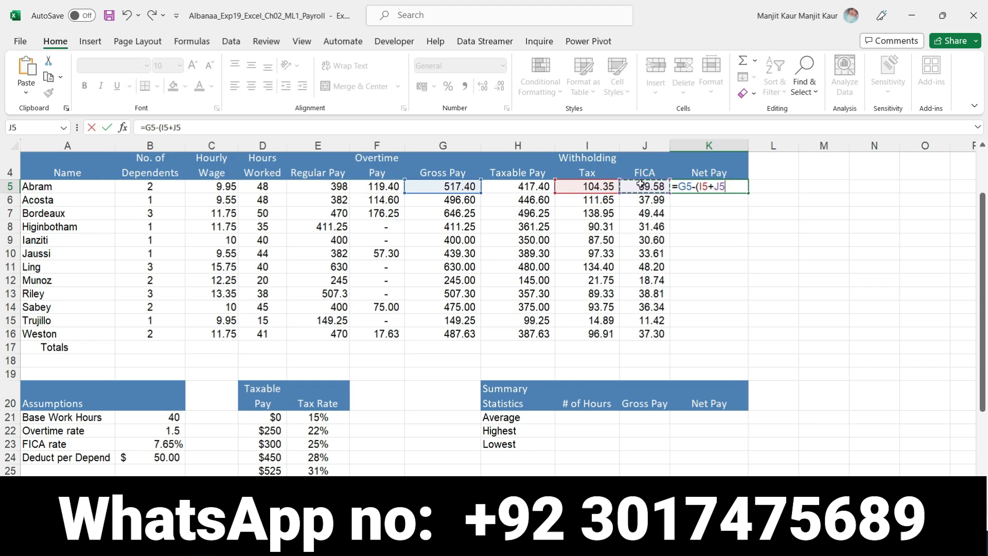
{"action": "type", "text": ")"}
{"action": "key", "text": "Return"}
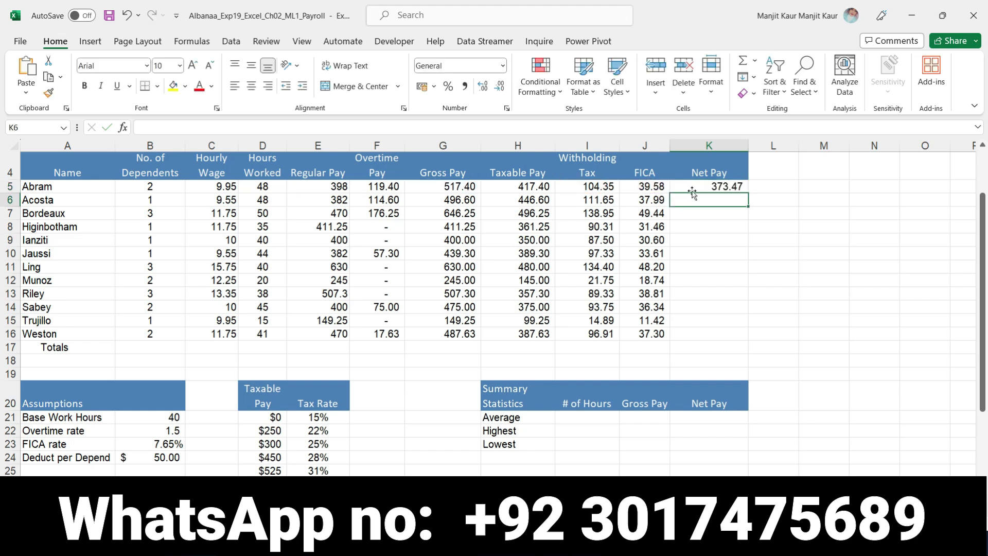
- Check Word's step 5 for the copying instruction, and copy Excel's K5 net pay formula down through K16
{"action": "left_click", "coordinate": [743, 187]}
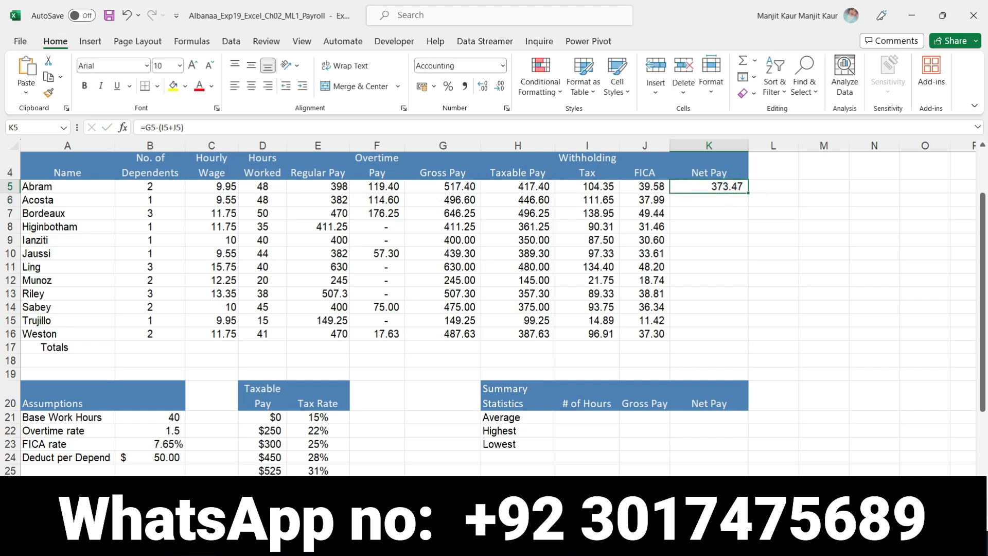
{"action": "left_click", "coordinate": [570, 538]}
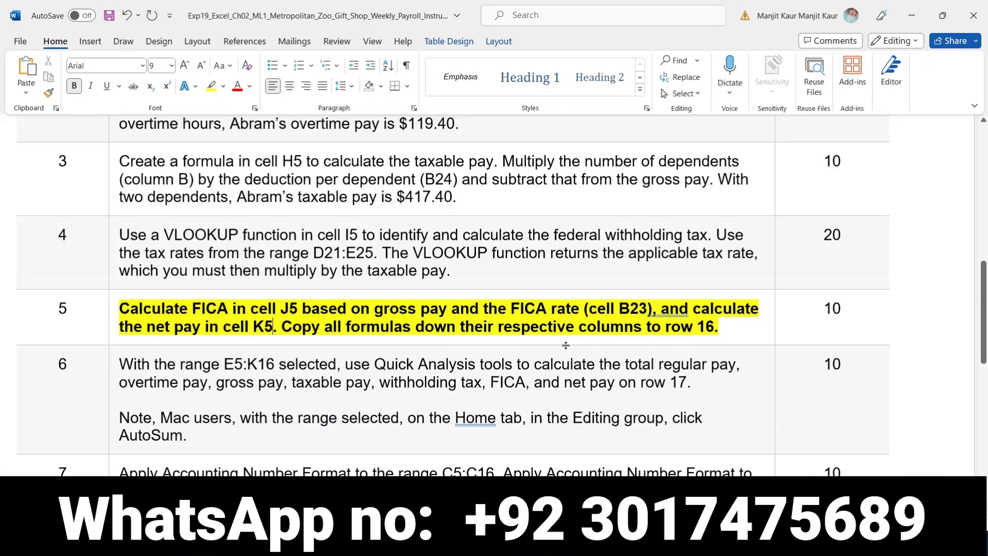
{"action": "left_click", "coordinate": [561, 540]}
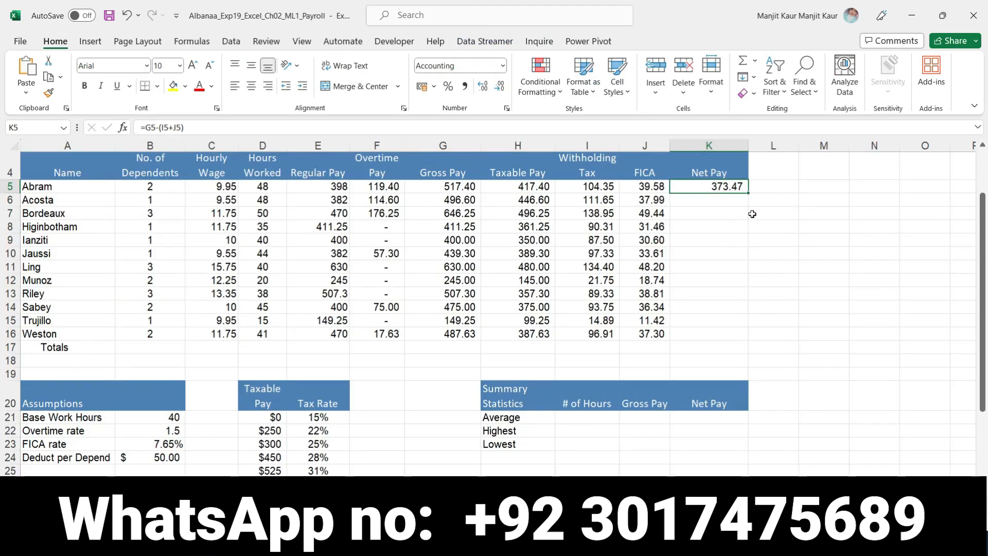
{"action": "left_click_drag", "start_coordinate": [748, 193], "coordinate": [745, 338]}
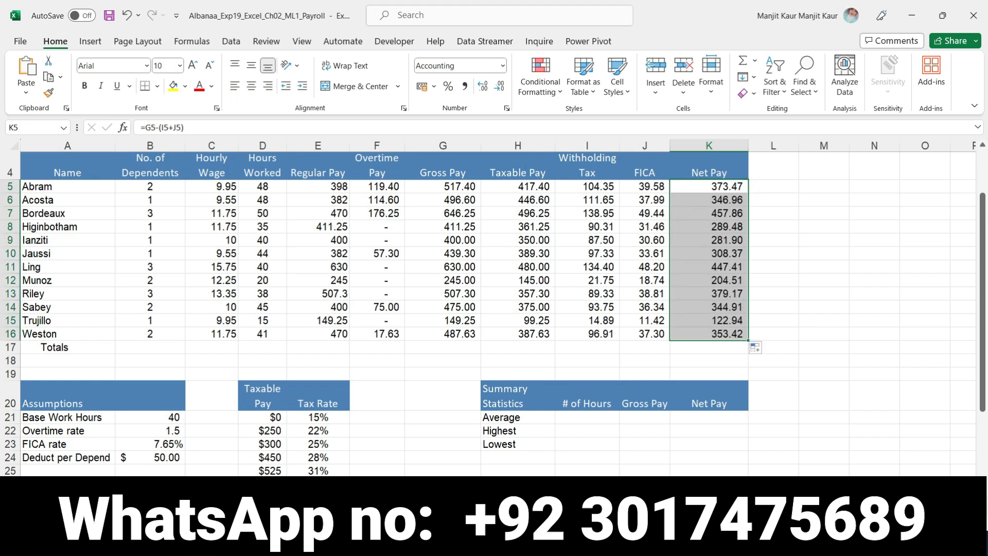
- Switch to the Word instructions and remove the bold and yellow highlight from the step 5 instruction
{"action": "key", "text": "alt+Tab"}
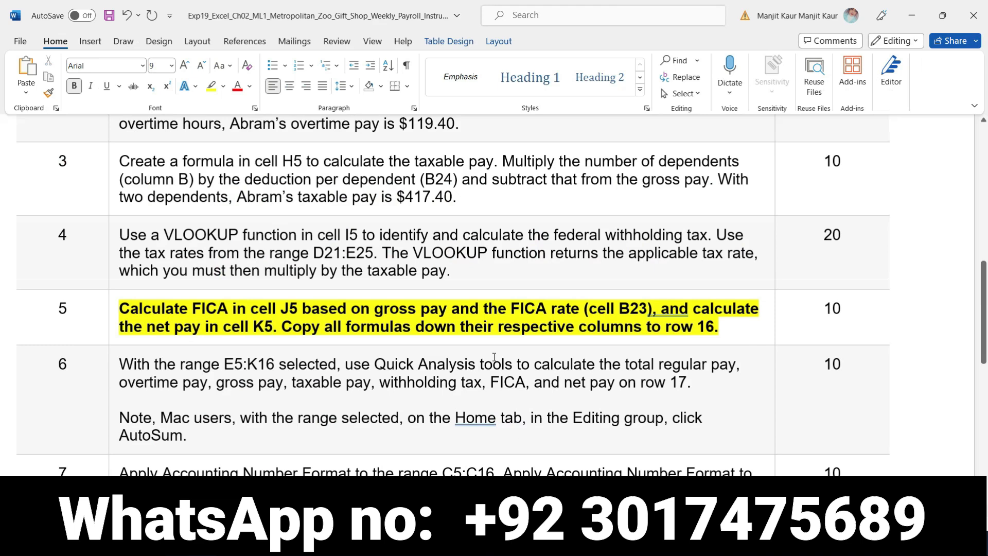
{"action": "left_click", "coordinate": [114, 305]}
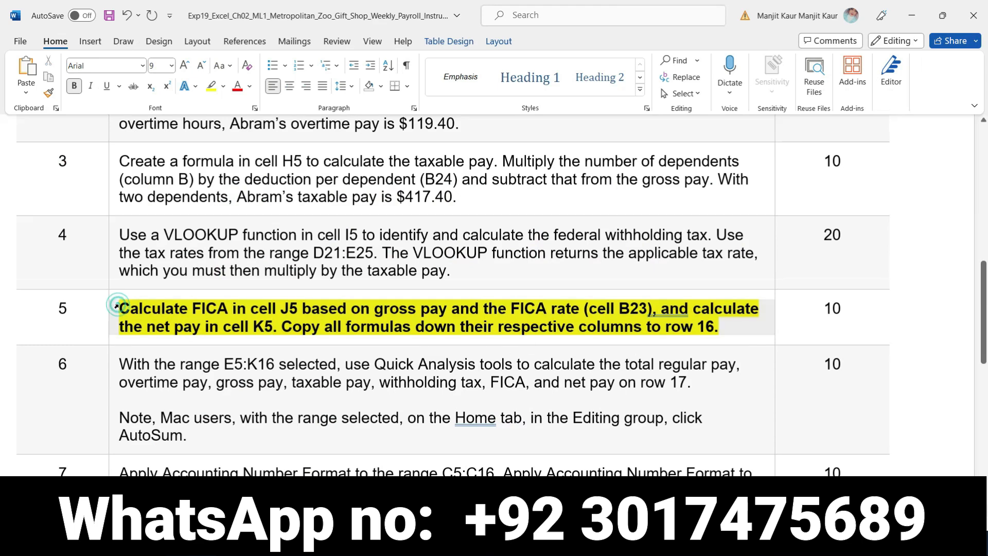
{"action": "left_click", "coordinate": [129, 282]}
{"action": "left_click", "coordinate": [174, 282]}
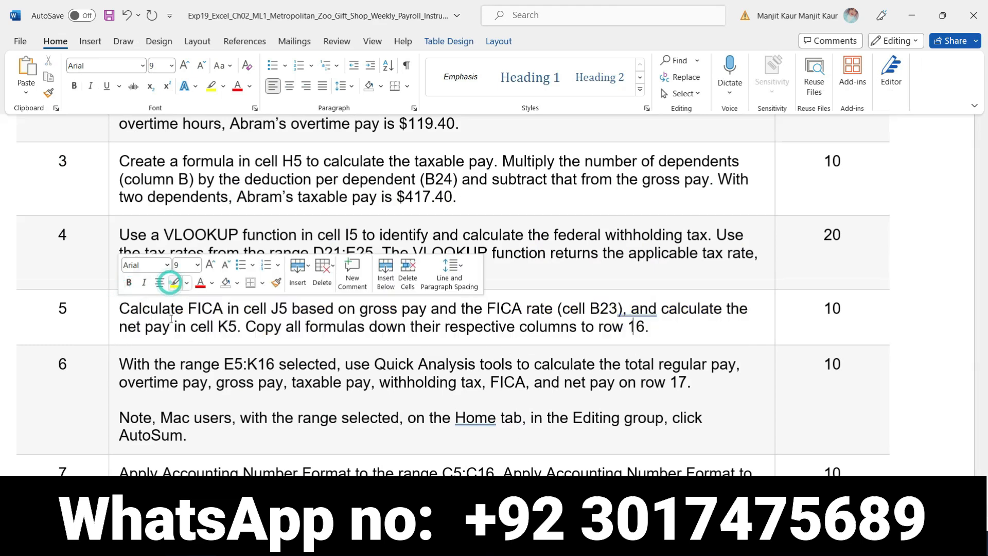
- Make the step 6 instruction bold with a yellow highlight
{"action": "scroll", "coordinate": [164, 374], "scroll_direction": "down", "scroll_amount": 2}
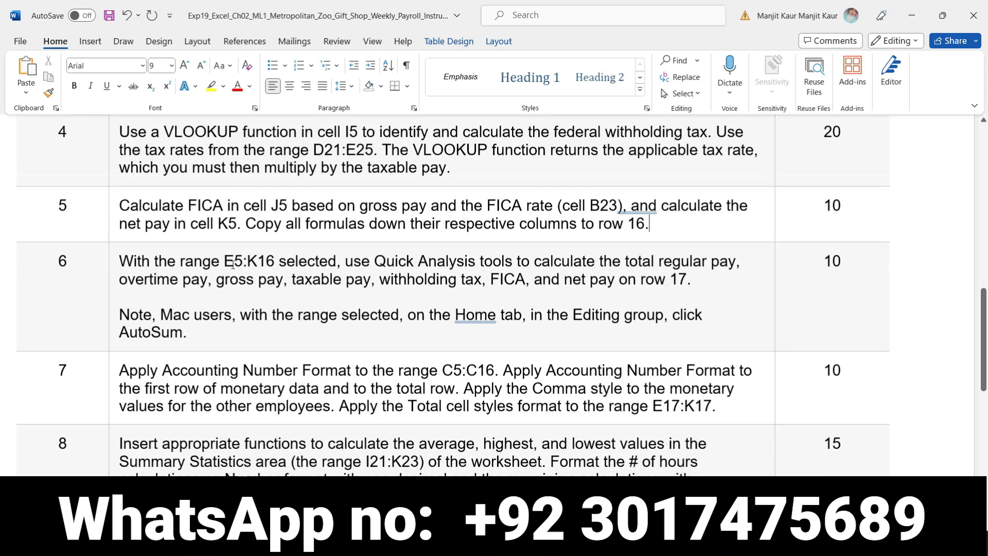
{"action": "left_click", "coordinate": [115, 261]}
{"action": "left_click", "coordinate": [128, 238]}
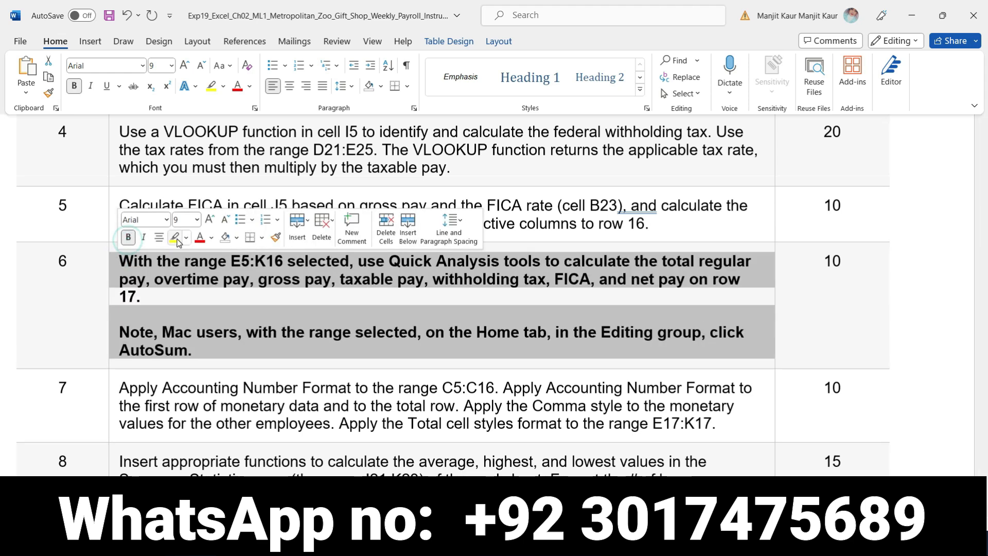
{"action": "left_click", "coordinate": [174, 237]}
- Copy the range reference E5:K16 from Word's step 6, and use it to select that range in Excel
{"action": "left_click", "coordinate": [231, 259]}
{"action": "left_click_drag", "start_coordinate": [232, 259], "coordinate": [280, 263]}
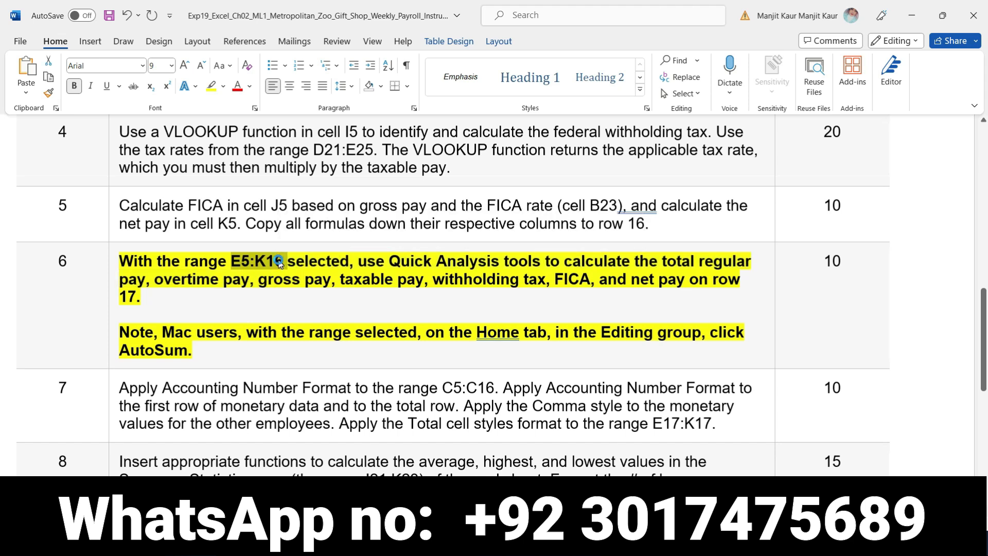
{"action": "key", "text": "alt+Tab"}
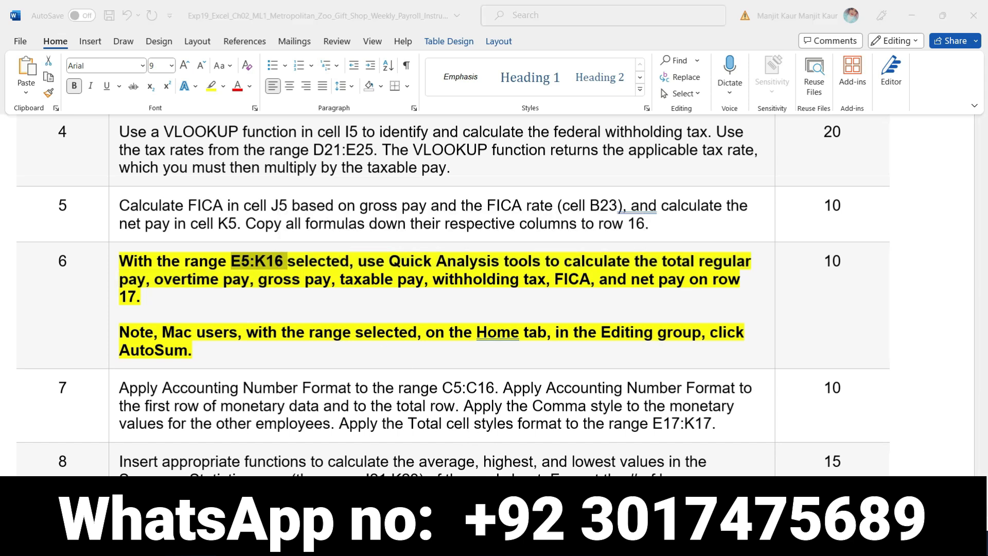
{"action": "left_click", "coordinate": [28, 127]}
{"action": "key", "text": "ctrl+v"}
{"action": "left_click", "coordinate": [44, 129]}
{"action": "key", "text": "Return"}
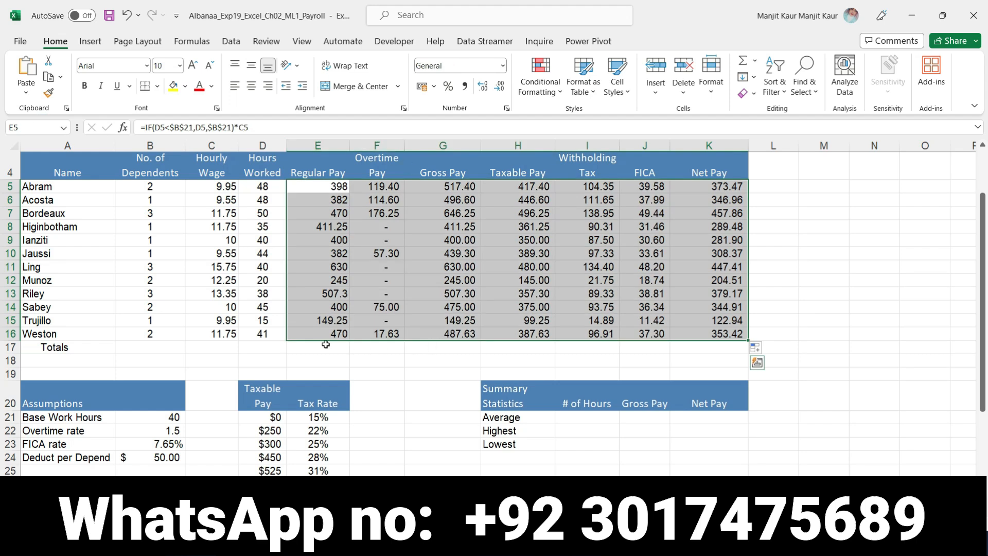
- Check Word's step 6 for the required totals, and total regular pay E5:E16 in Excel's cell E17 with AutoSum
{"action": "left_click", "coordinate": [323, 350]}
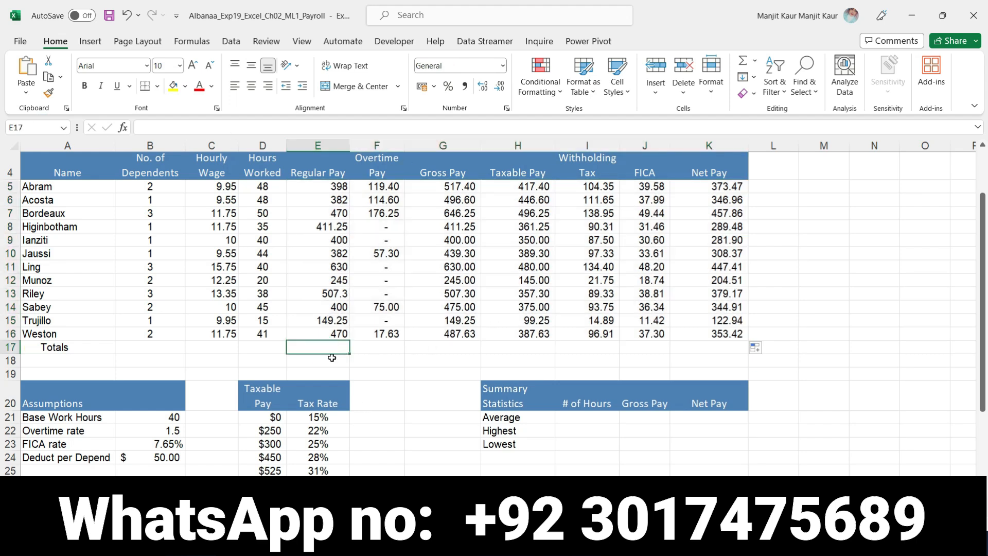
{"action": "key", "text": "alt+Tab"}
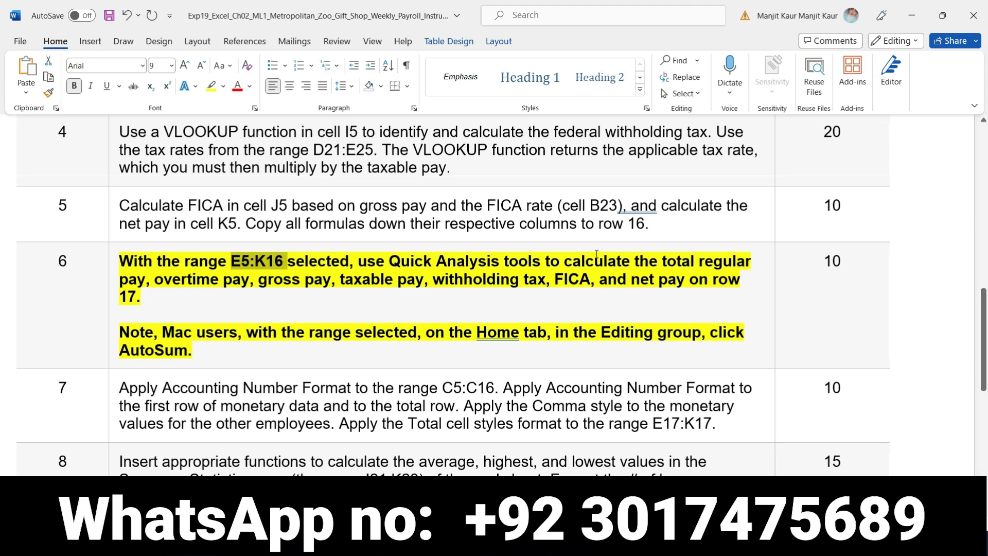
{"action": "left_click_drag", "start_coordinate": [661, 265], "coordinate": [681, 266]}
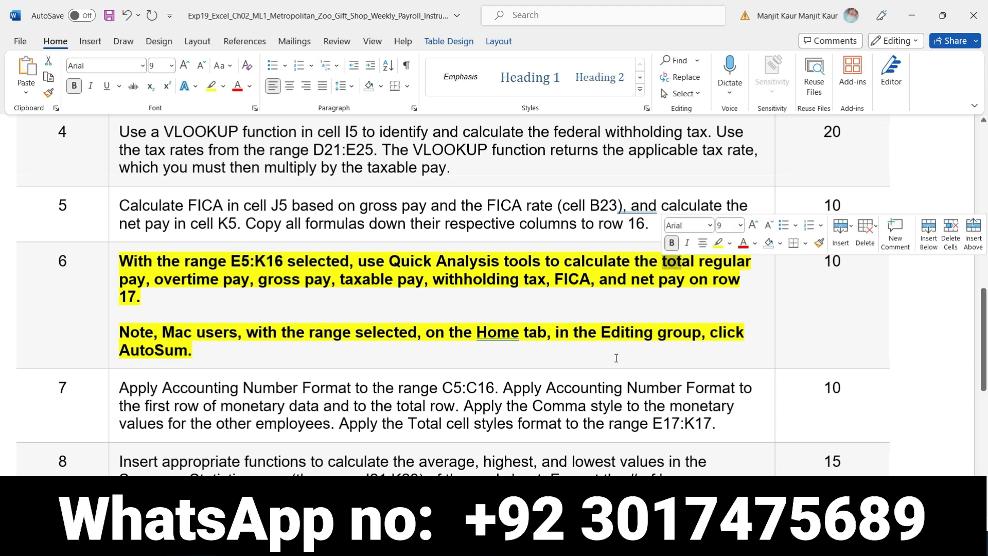
{"action": "key", "text": "alt+Tab"}
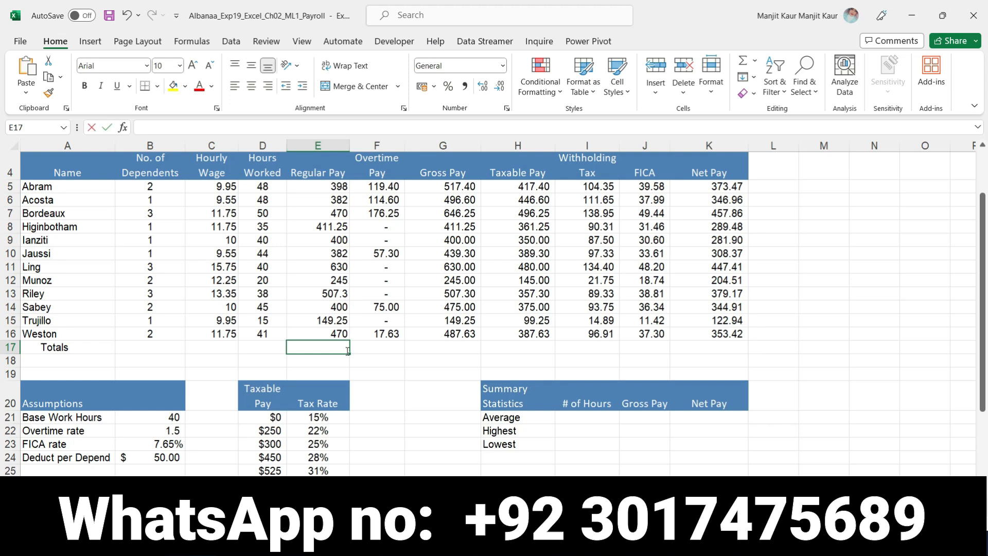
{"action": "type", "text": "="}
{"action": "key", "text": "Escape"}
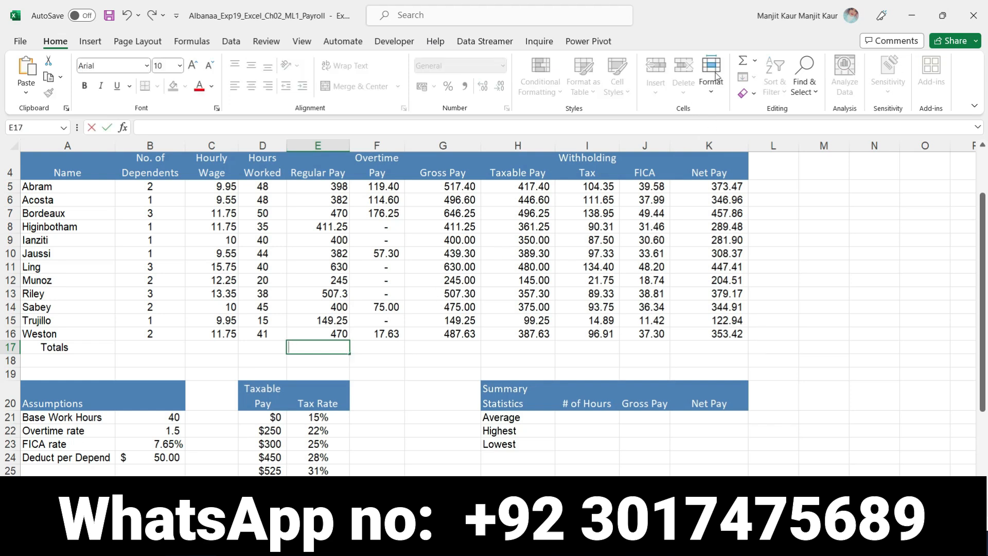
{"action": "left_click", "coordinate": [744, 61]}
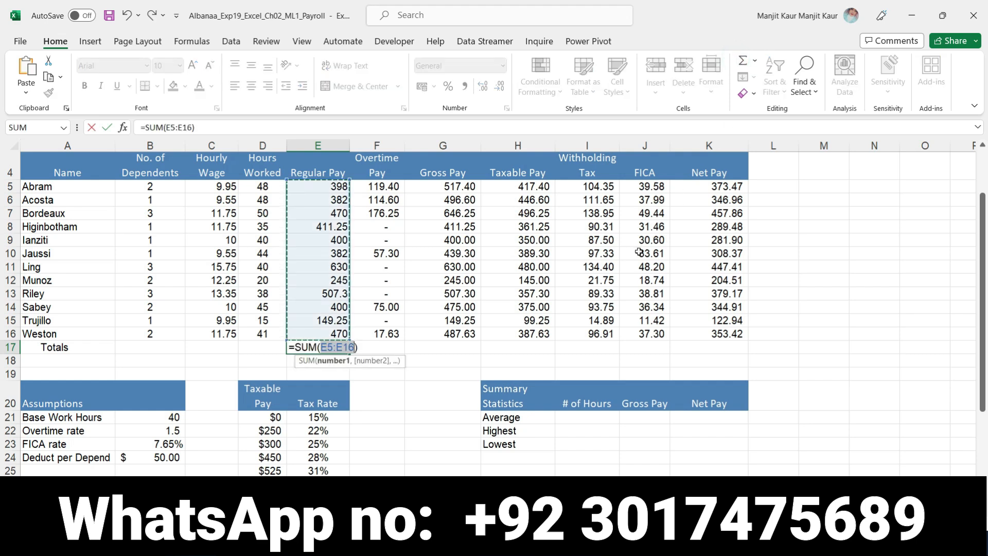
{"action": "key", "text": "Return"}
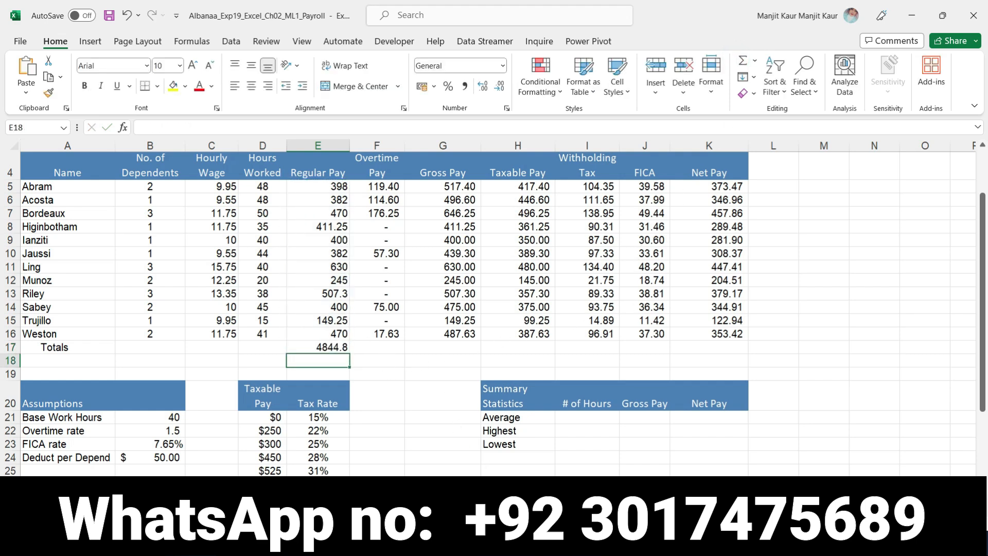
- Find overtime pay in Word's step 6, and total F5:F16 in Excel's cell F17 with AutoSum
{"action": "left_click", "coordinate": [525, 543]}
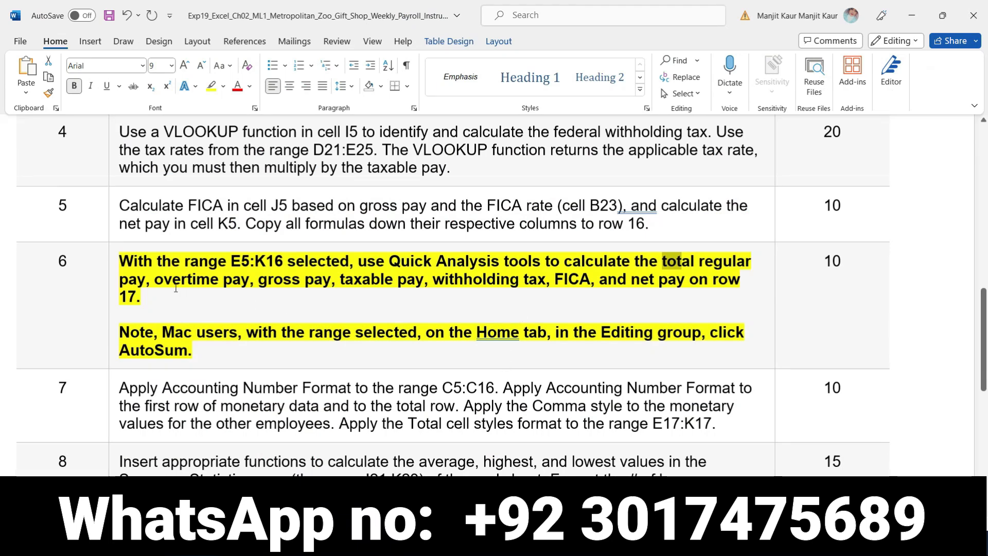
{"action": "left_click_drag", "start_coordinate": [154, 280], "coordinate": [249, 281]}
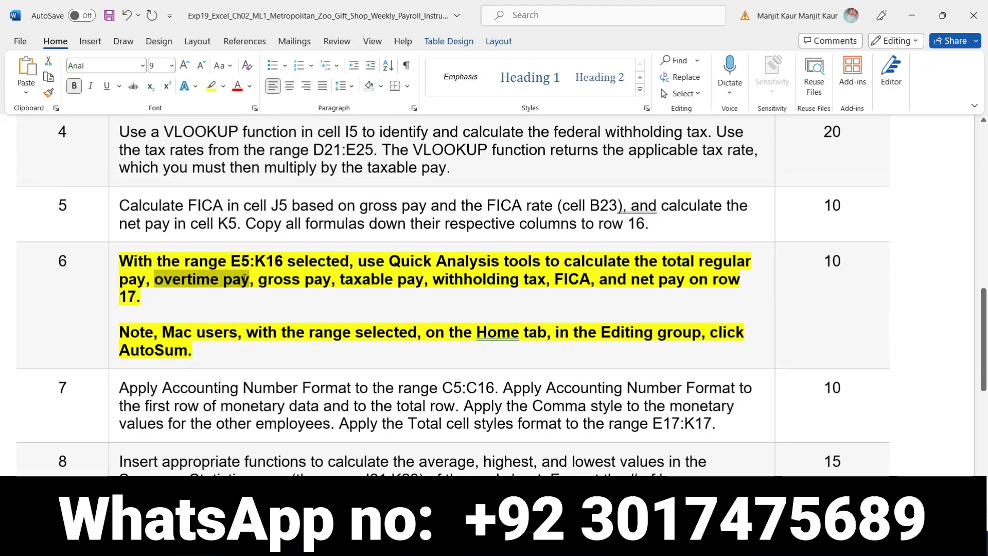
{"action": "key", "text": "alt+Tab"}
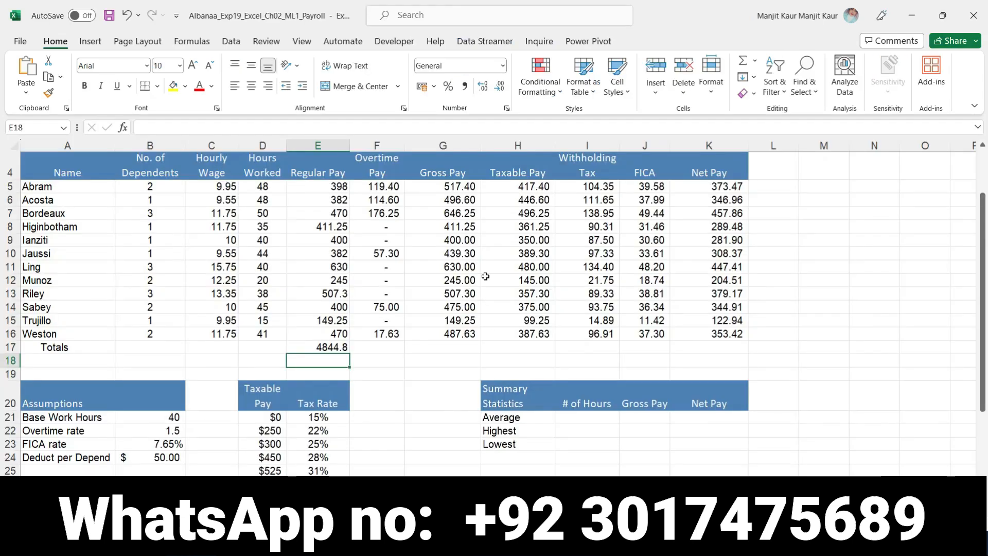
{"action": "left_click", "coordinate": [394, 348]}
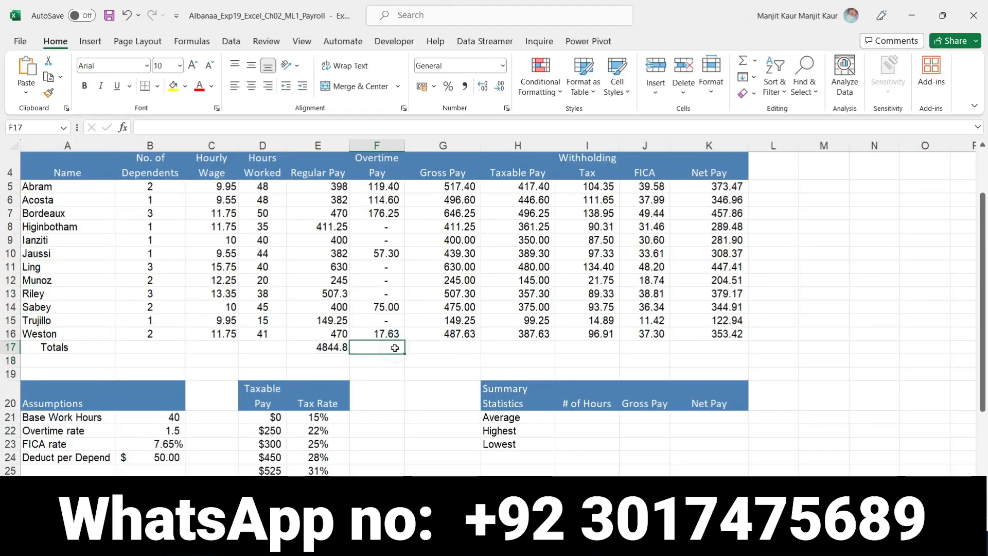
{"action": "double_click", "coordinate": [742, 68]}
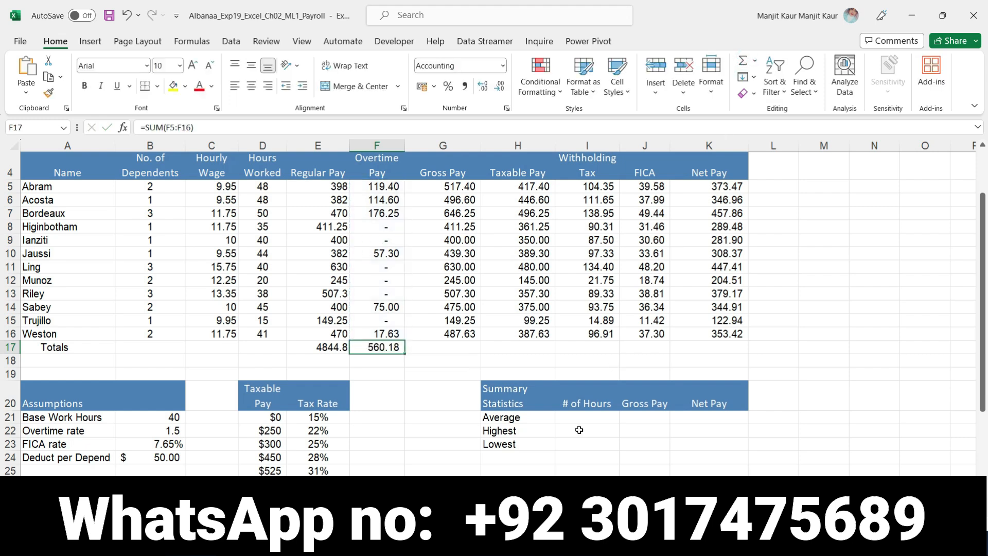
- Find gross pay in Word's step 6, and total G5:G16 in Excel's cell G17 with AutoSum
{"action": "key", "text": "alt+Tab"}
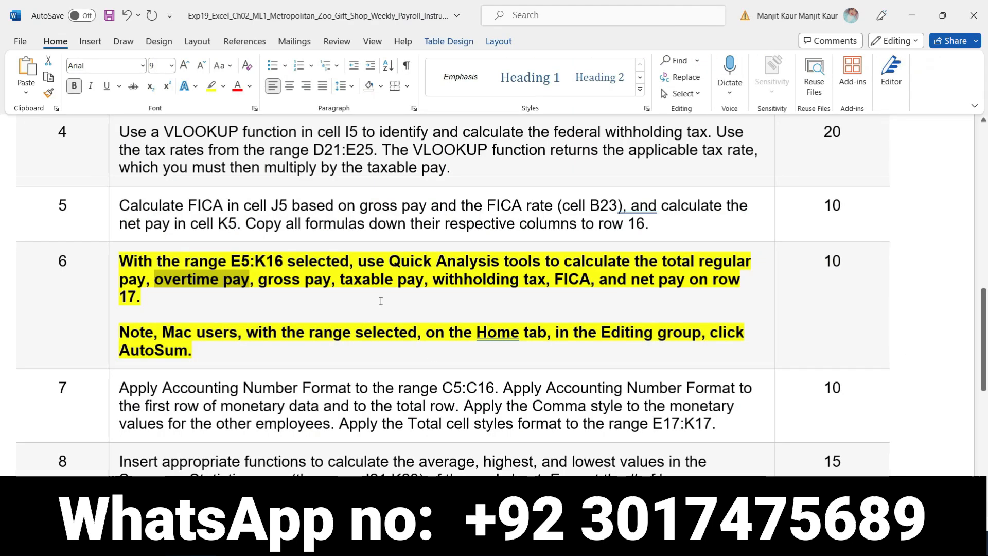
{"action": "left_click_drag", "start_coordinate": [257, 278], "coordinate": [322, 288]}
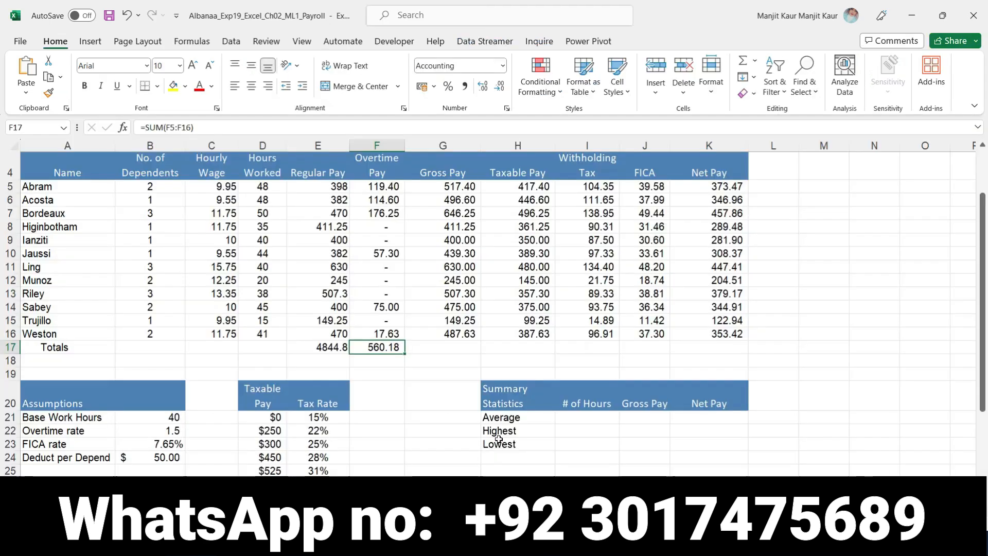
{"action": "key", "text": "alt+Tab"}
{"action": "left_click", "coordinate": [456, 354]}
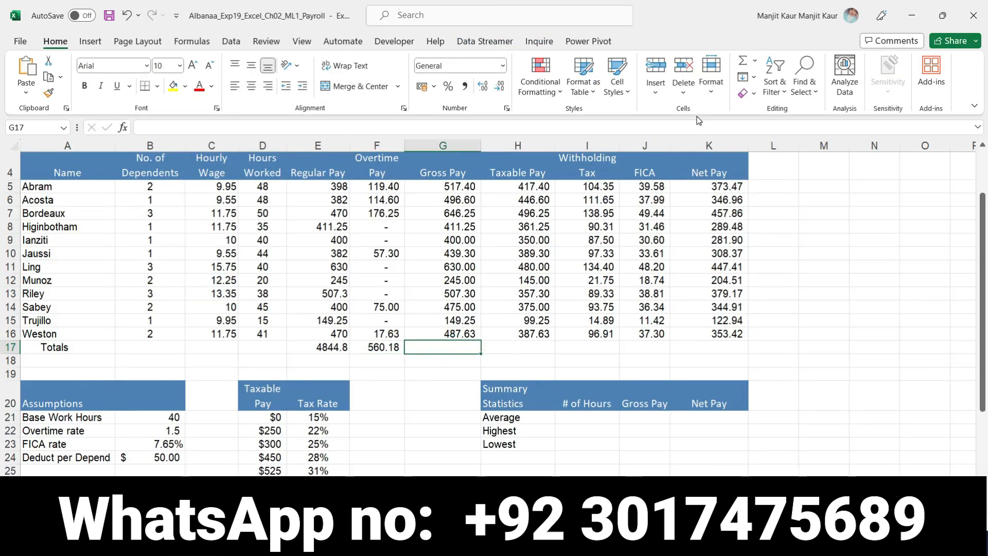
{"action": "left_click", "coordinate": [743, 62]}
{"action": "left_click", "coordinate": [743, 62]}
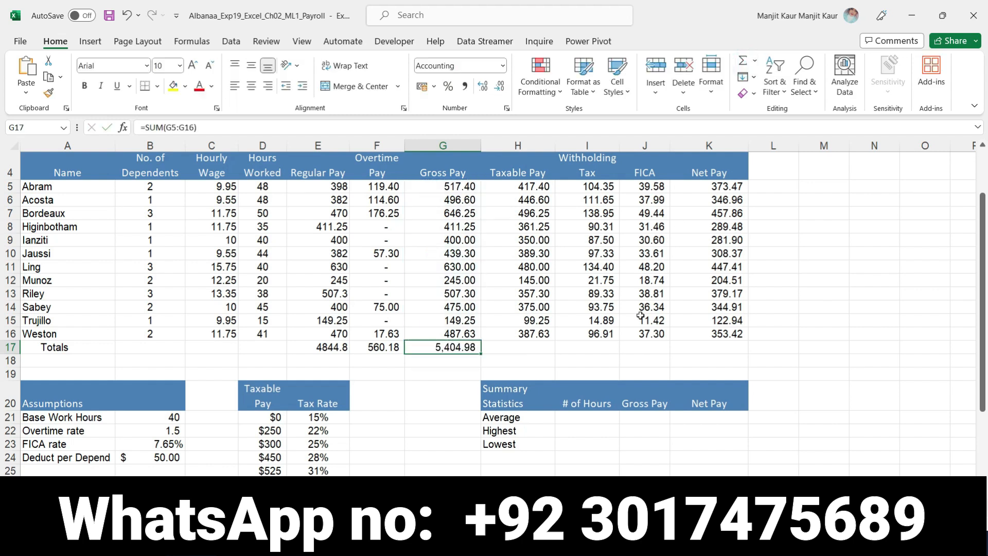
- Check Word's step 6 for the next total, and select Excel's cell H17 in the taxable pay column
{"action": "key", "text": "alt+Tab"}
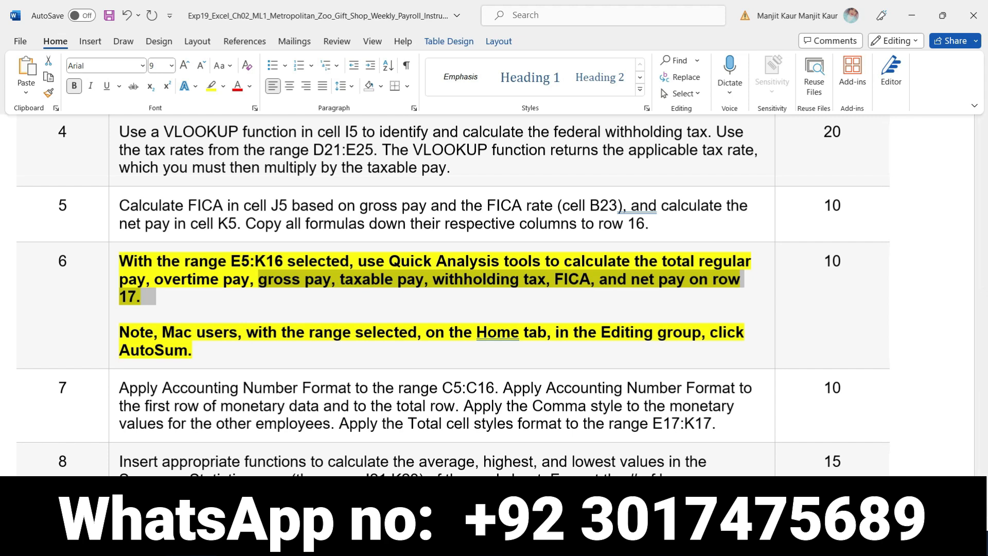
{"action": "key", "text": "alt+Tab"}
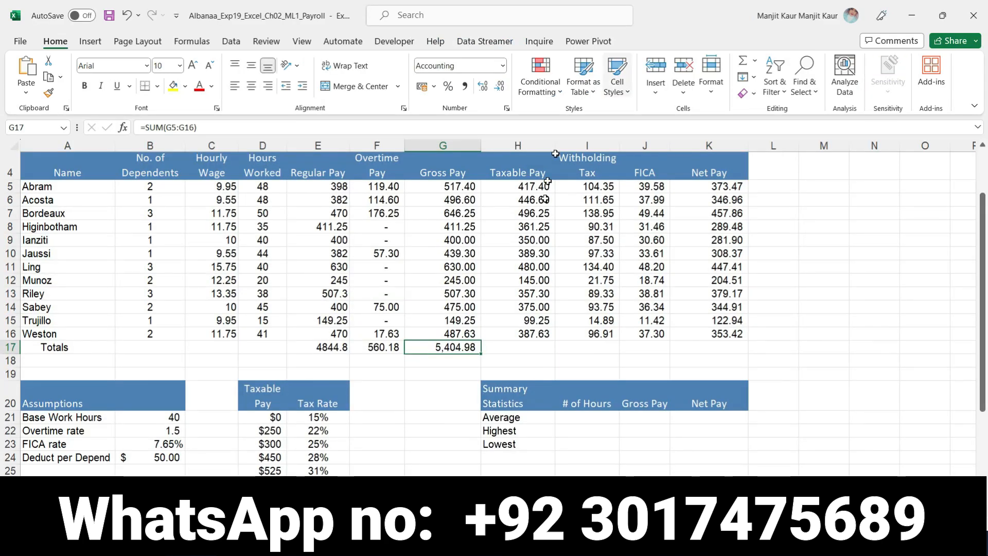
{"action": "left_click", "coordinate": [530, 349]}
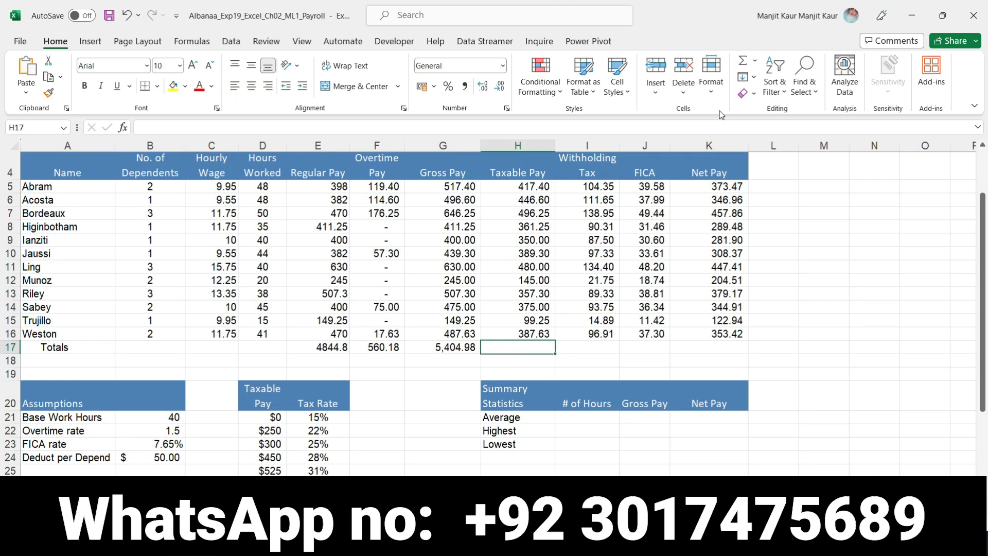
{"action": "left_click", "coordinate": [744, 68]}
{"action": "key", "text": "Return"}
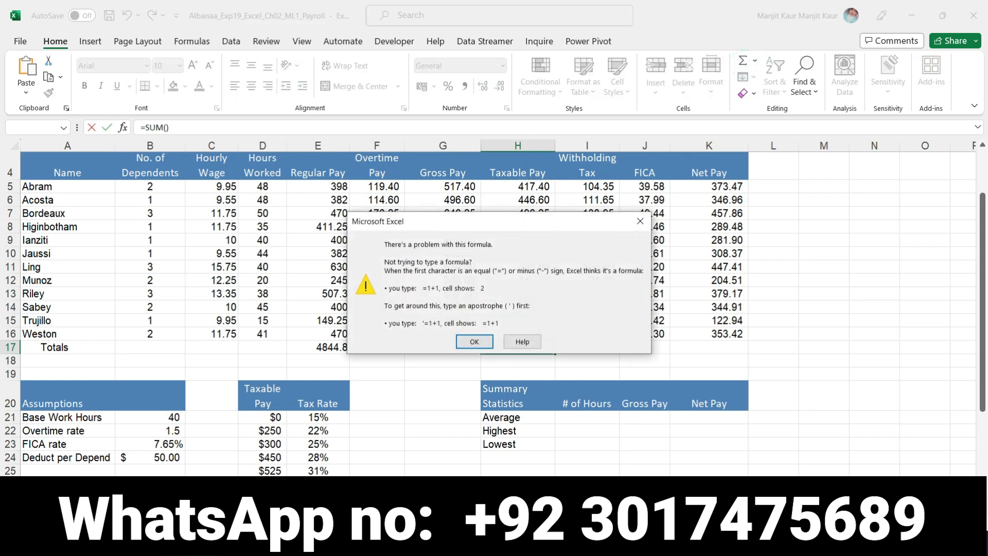
{"action": "left_click", "coordinate": [482, 342]}
{"action": "left_click_drag", "start_coordinate": [541, 344], "coordinate": [486, 352]}
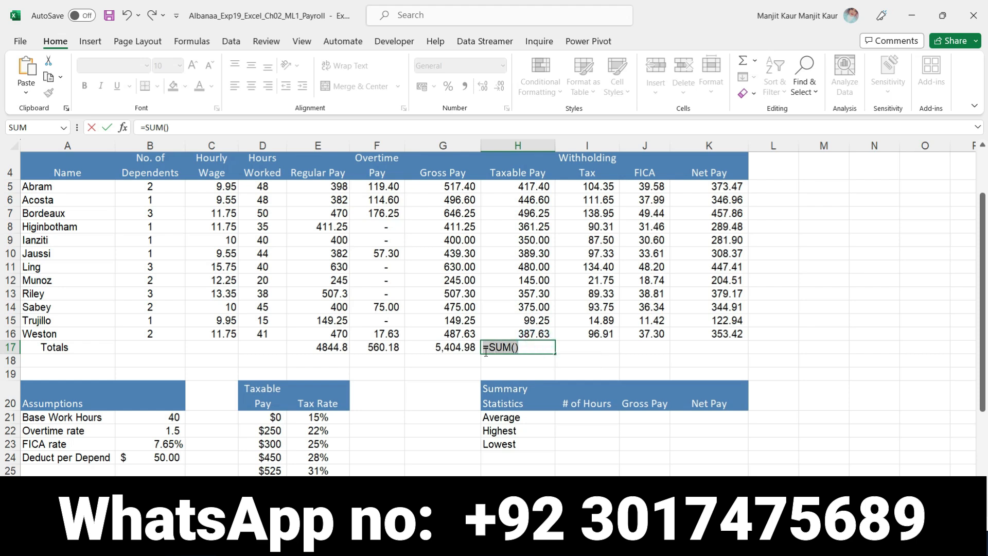
{"action": "key", "text": "BackSpace"}
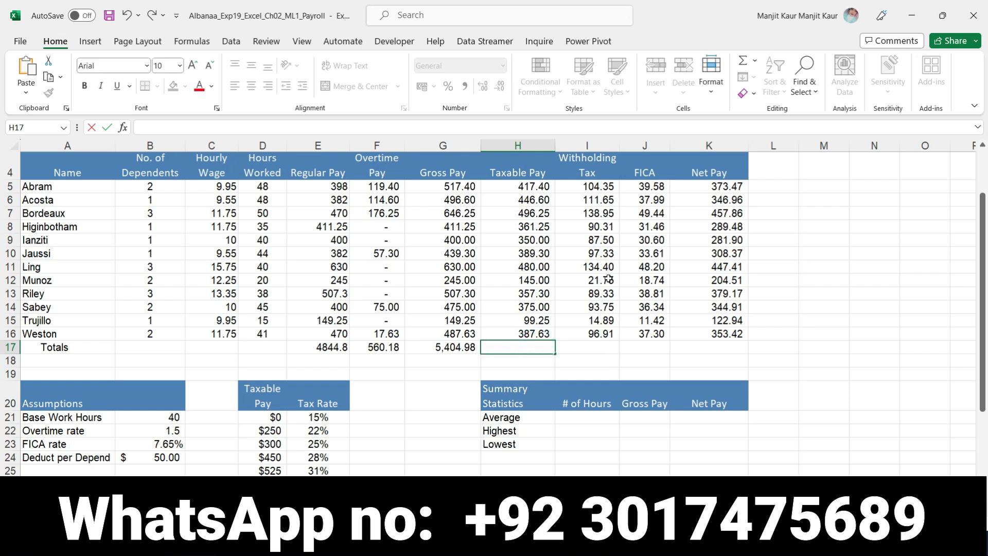
- Total taxable pay H5:H16 in cell H17 with AutoSum, and inspect the withholding tax formula in I17
{"action": "left_click", "coordinate": [741, 63]}
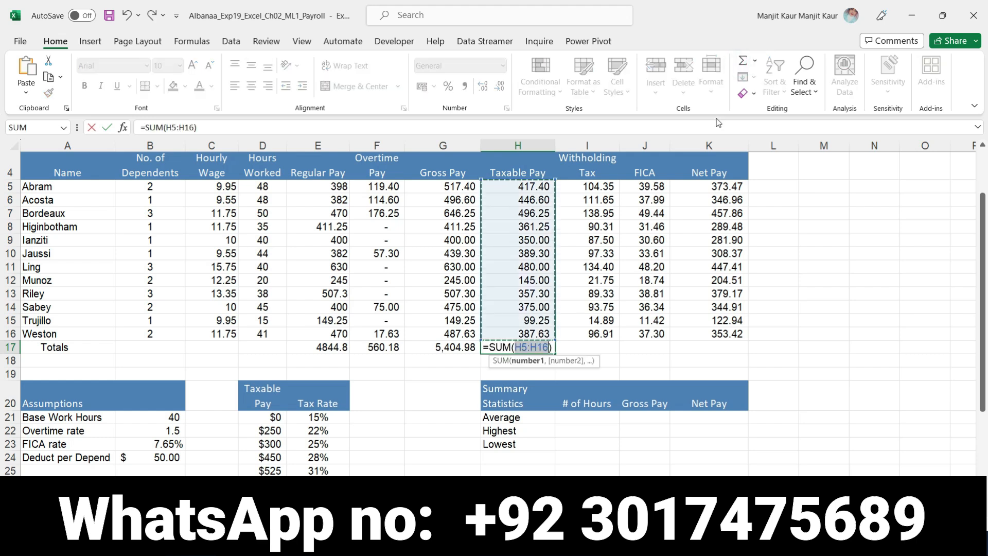
{"action": "key", "text": "Return"}
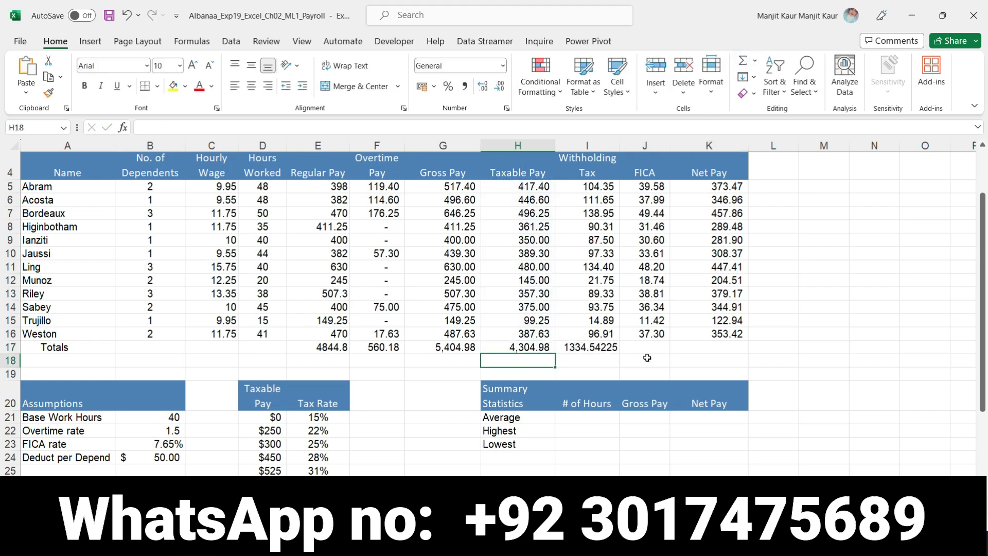
{"action": "left_click", "coordinate": [530, 348]}
{"action": "left_click", "coordinate": [577, 347]}
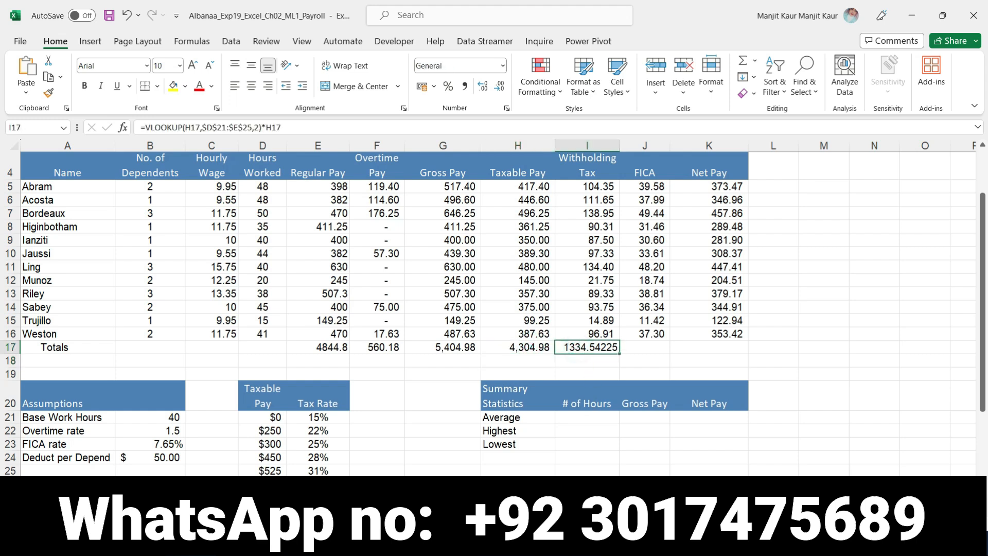
- Check Word's step 6 again, and total FICA J5:J16 in Excel's cell J17 with AutoSum
{"action": "key", "text": "alt+Tab"}
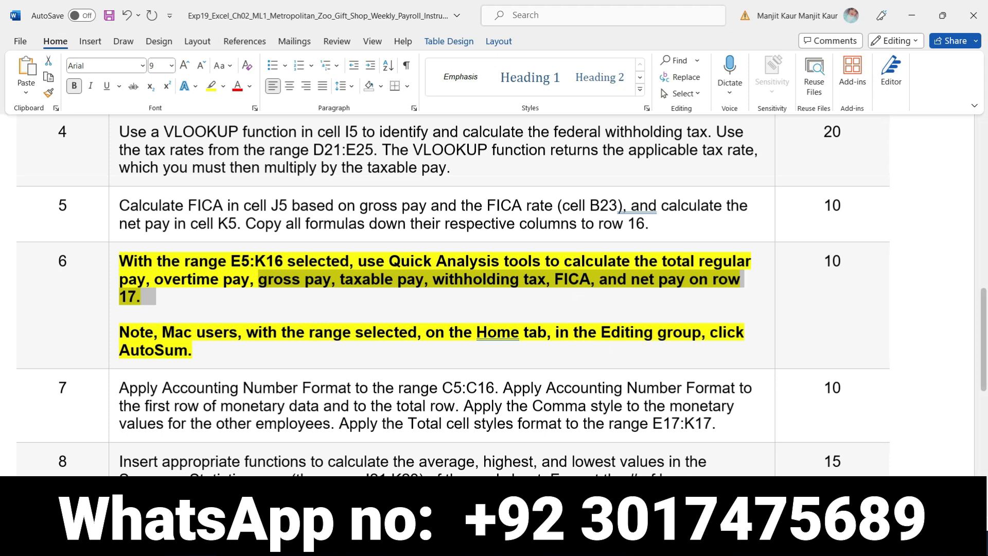
{"action": "key", "text": "alt+Tab"}
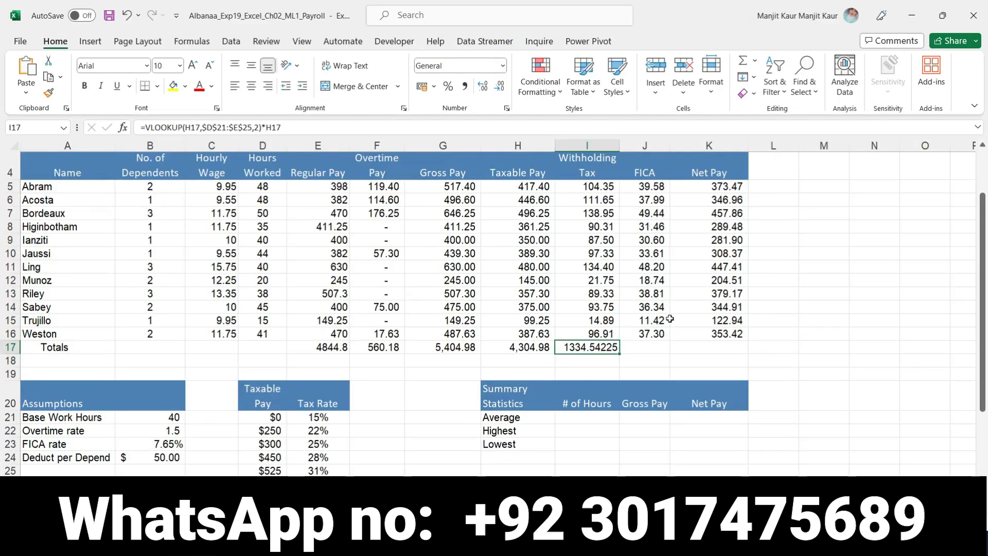
{"action": "left_click", "coordinate": [645, 349]}
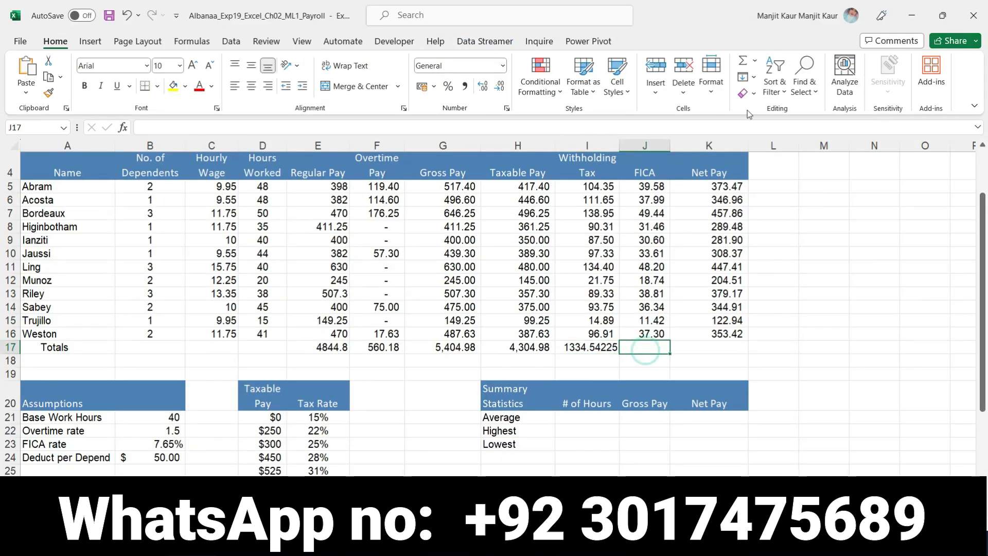
{"action": "left_click", "coordinate": [742, 62]}
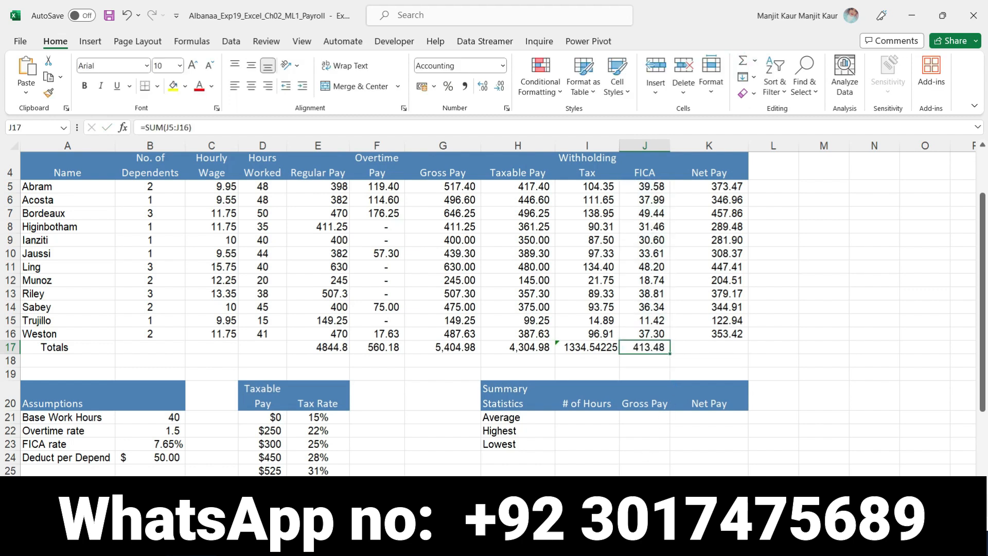
- Mark the net pay wording in Word's step 6, and select Excel's cell K17 in the net pay column
{"action": "key", "text": "alt+Tab"}
{"action": "left_click", "coordinate": [630, 296]}
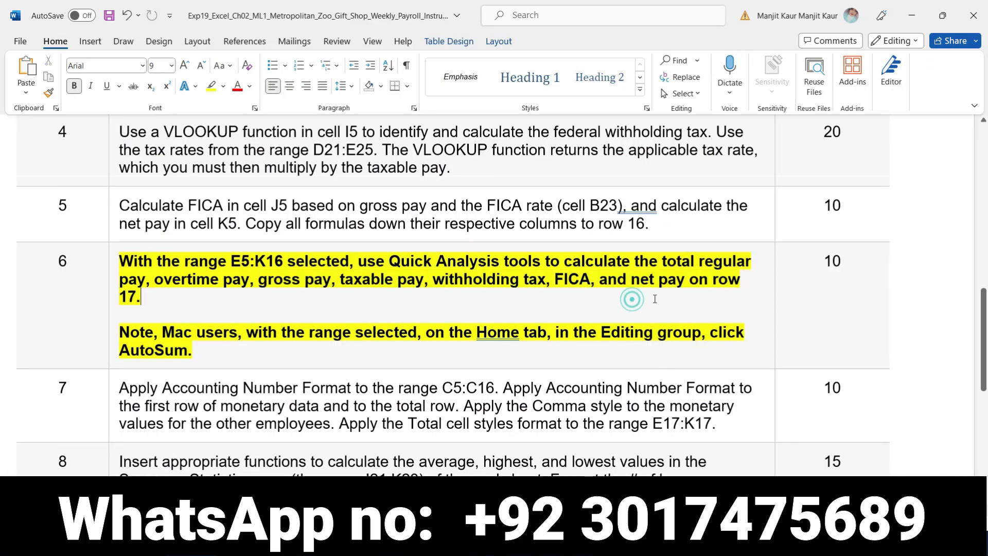
{"action": "left_click_drag", "start_coordinate": [631, 278], "coordinate": [154, 297]}
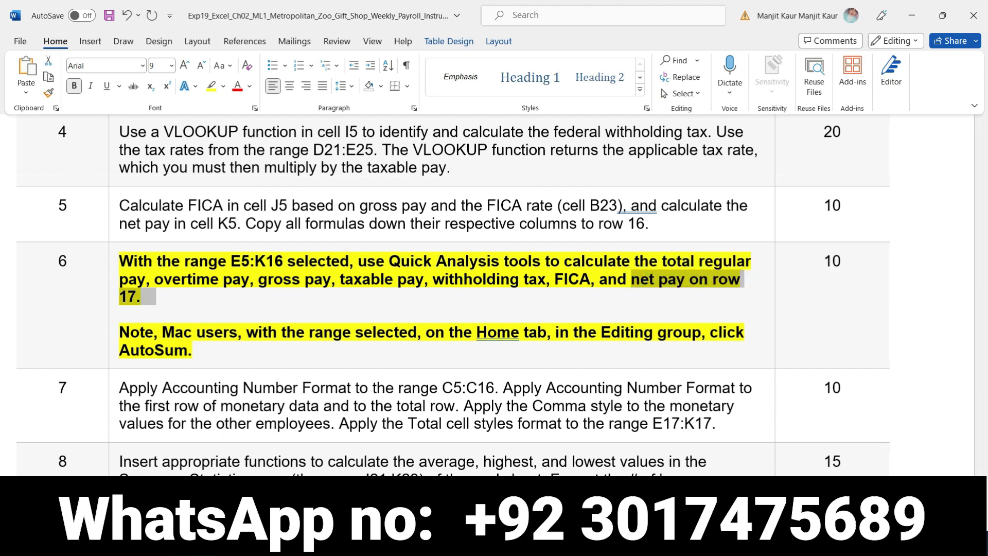
{"action": "key", "text": "alt+Tab"}
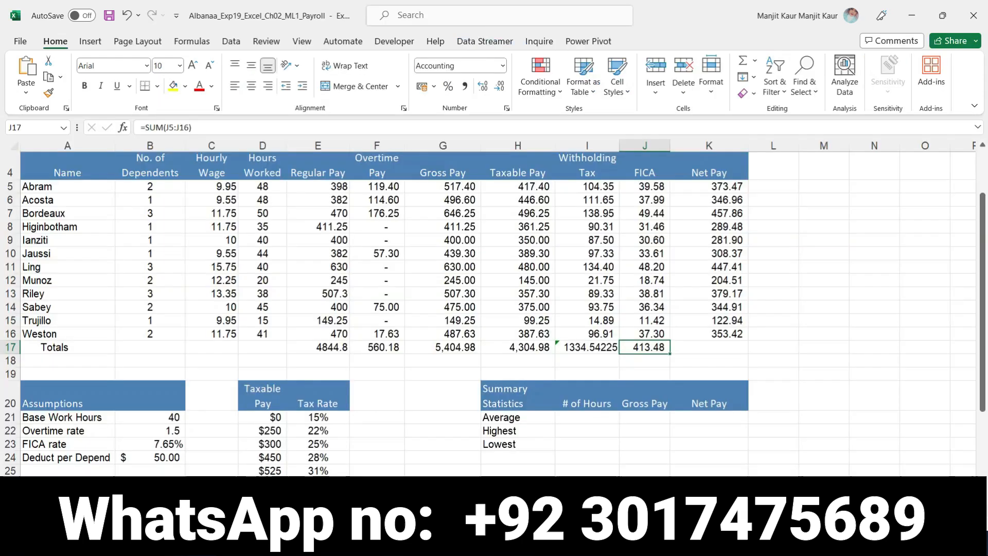
{"action": "left_click", "coordinate": [726, 343]}
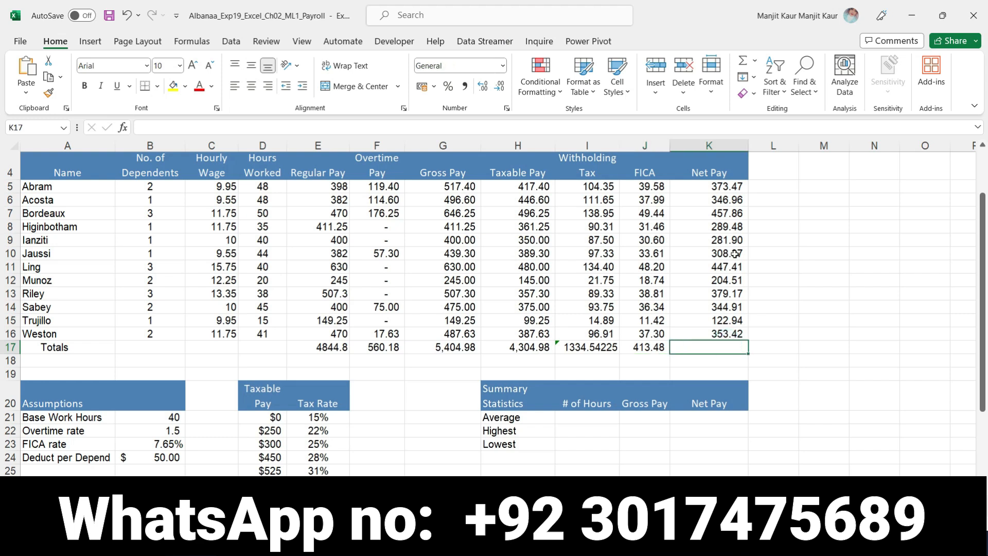
{"action": "left_click", "coordinate": [744, 62]}
{"action": "left_click", "coordinate": [718, 271]}
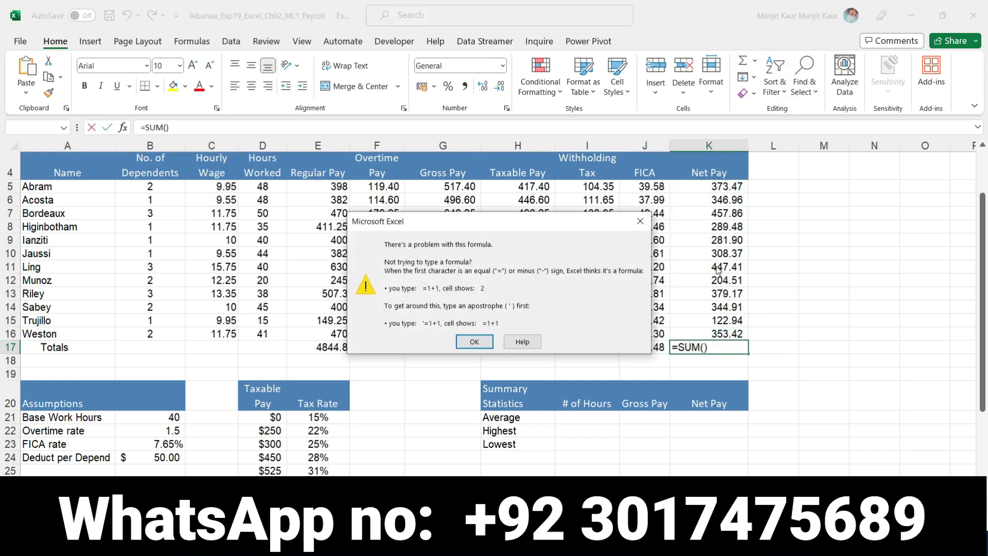
{"action": "left_click", "coordinate": [474, 341]}
{"action": "left_click", "coordinate": [711, 348]}
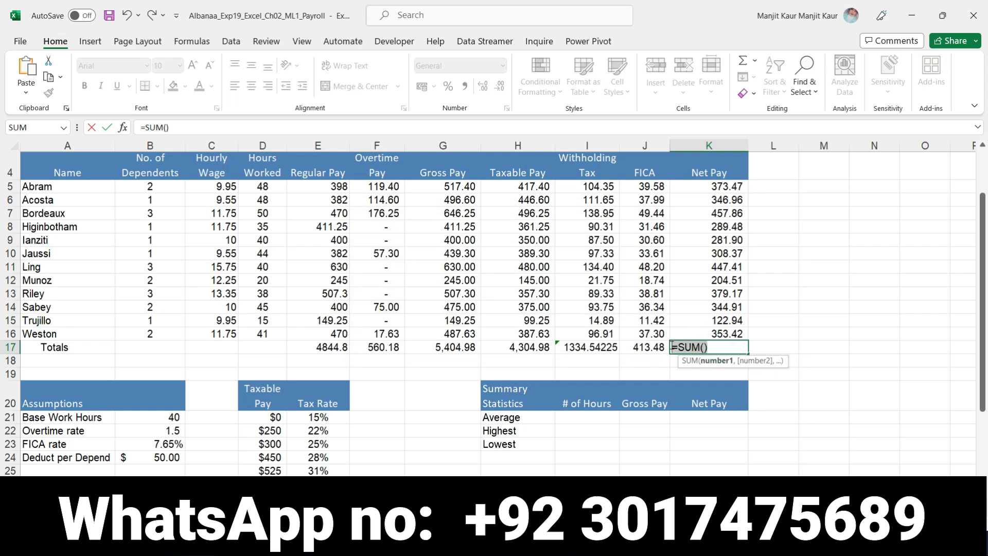
{"action": "key", "text": "Escape"}
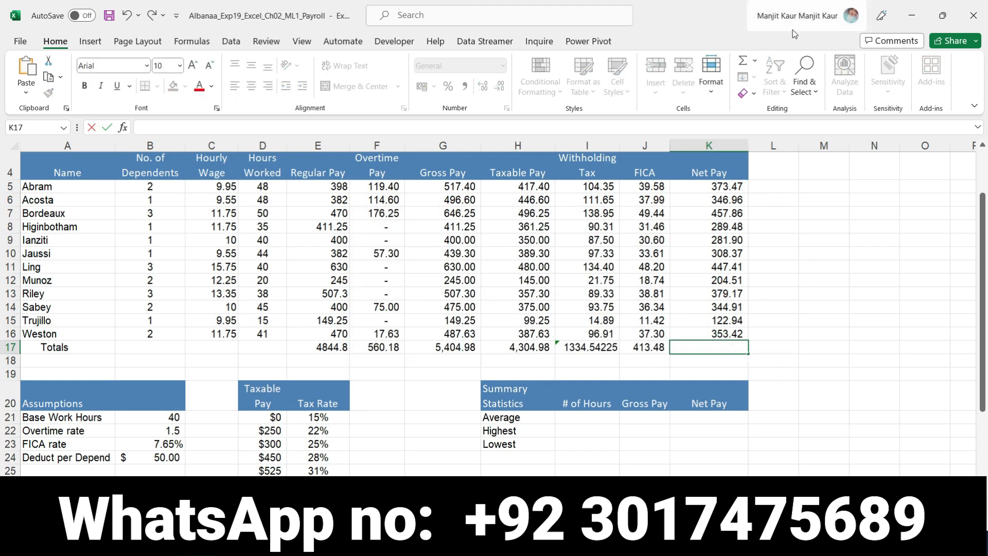
- Total net pay K5:K16 in cell K17 with AutoSum, and replace the VLOOKUP formula in I17 with an AutoSum of I5:I16
{"action": "left_click", "coordinate": [744, 61]}
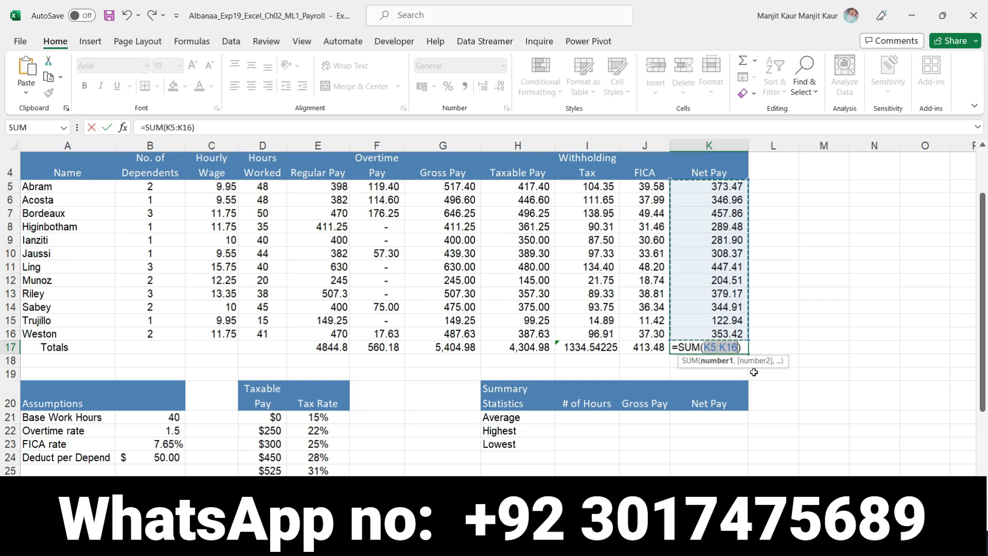
{"action": "key", "text": "Return"}
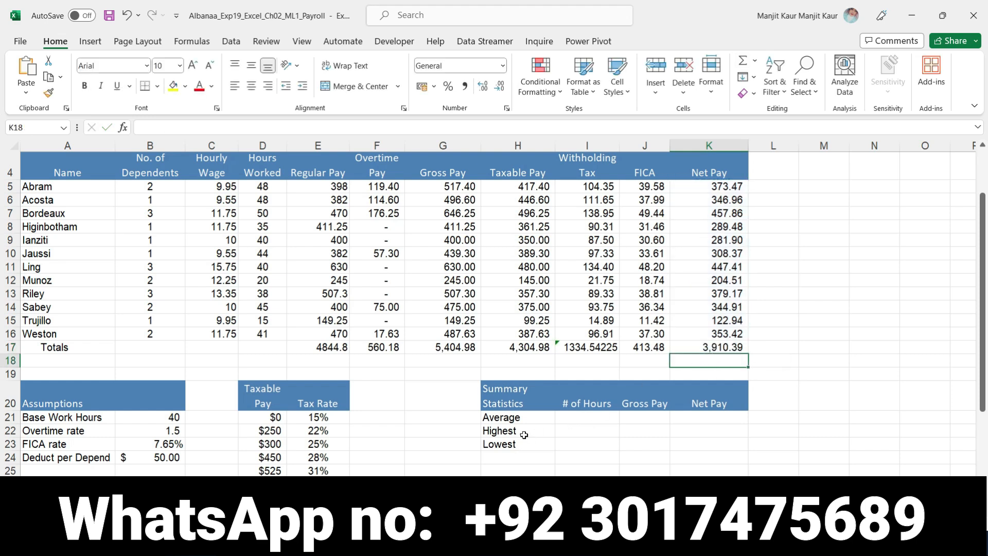
{"action": "left_click", "coordinate": [580, 350]}
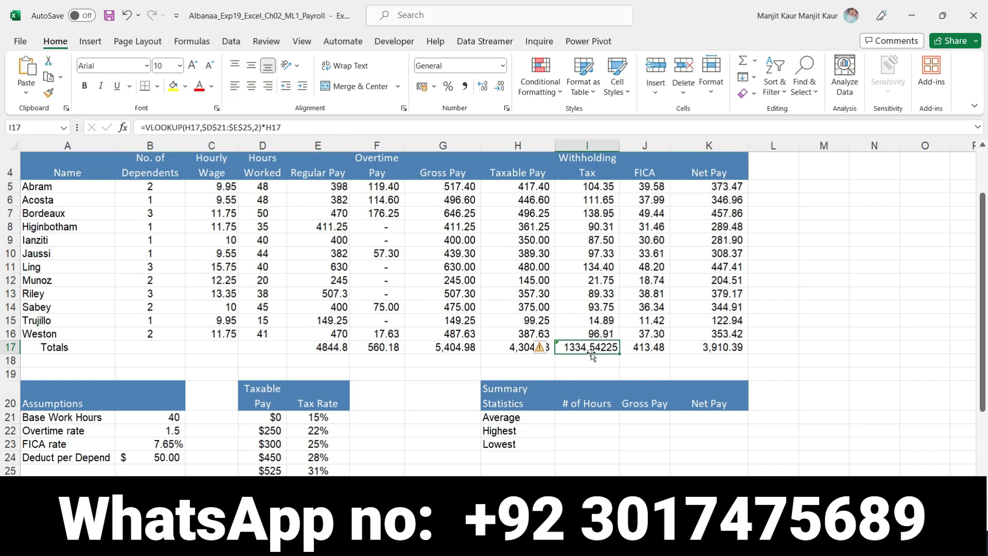
{"action": "left_click_drag", "start_coordinate": [290, 129], "coordinate": [140, 130]}
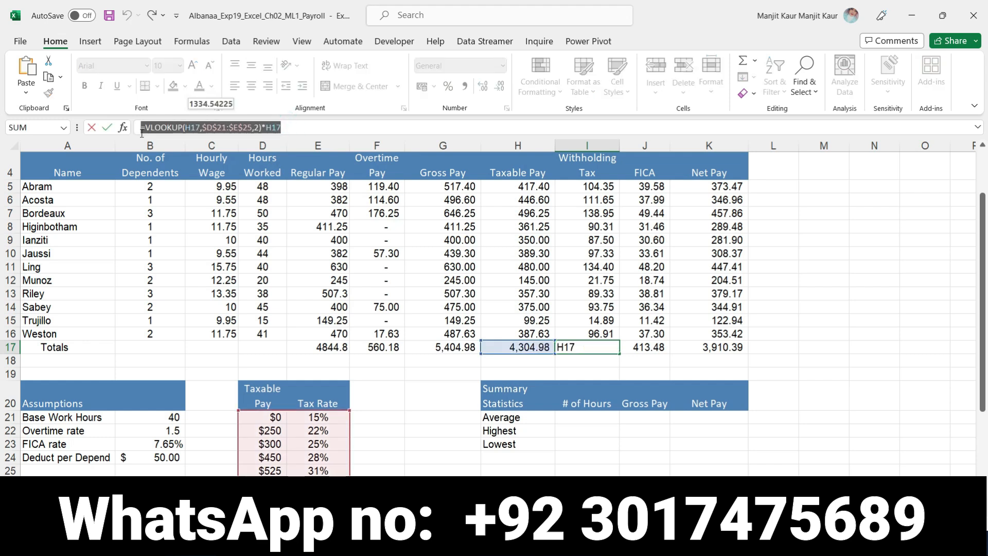
{"action": "key", "text": "BackSpace"}
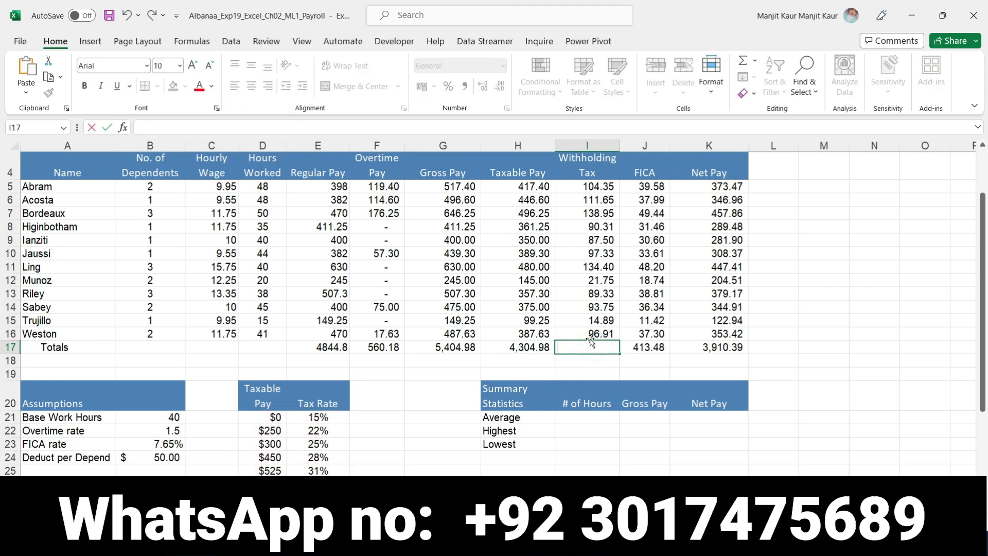
{"action": "left_click", "coordinate": [741, 62]}
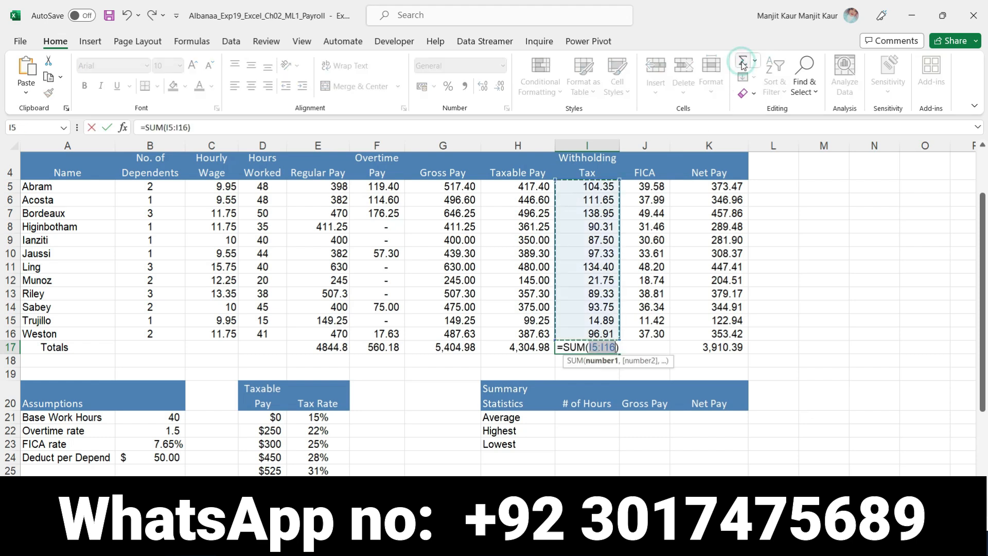
{"action": "key", "text": "Return"}
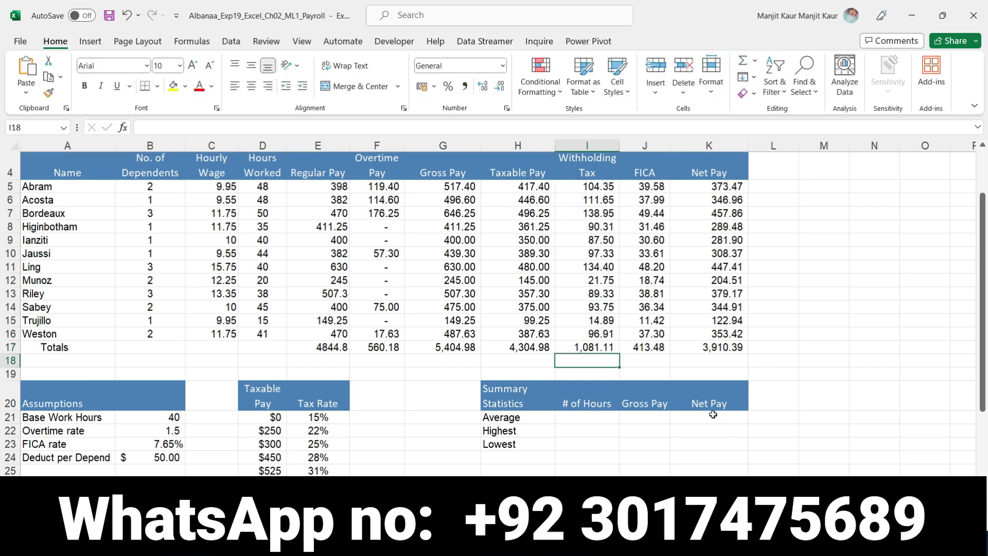
- Switch to Word and remove the bold and yellow highlighting from the whole step 6 instruction
{"action": "key", "text": "alt+Tab"}
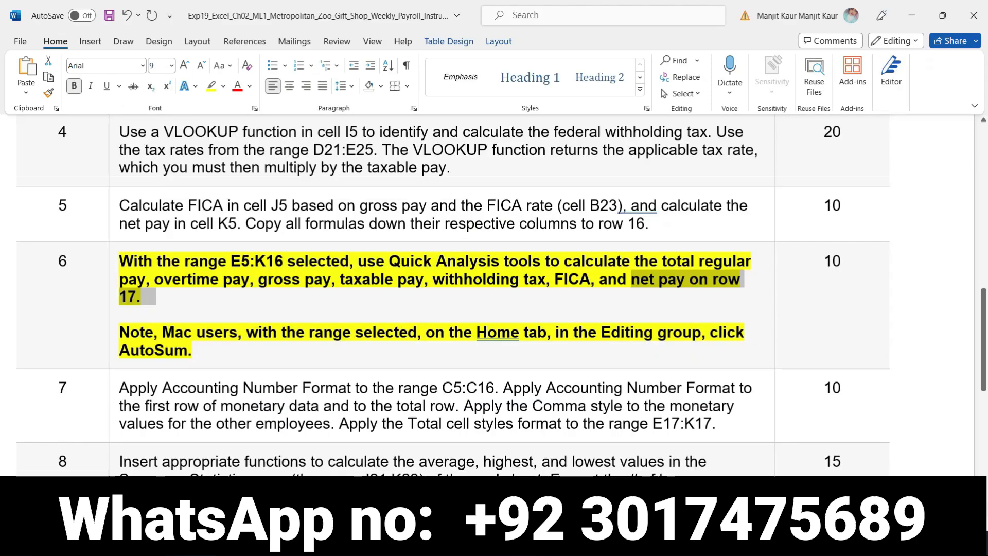
{"action": "left_click", "coordinate": [116, 265]}
{"action": "left_click", "coordinate": [174, 240]}
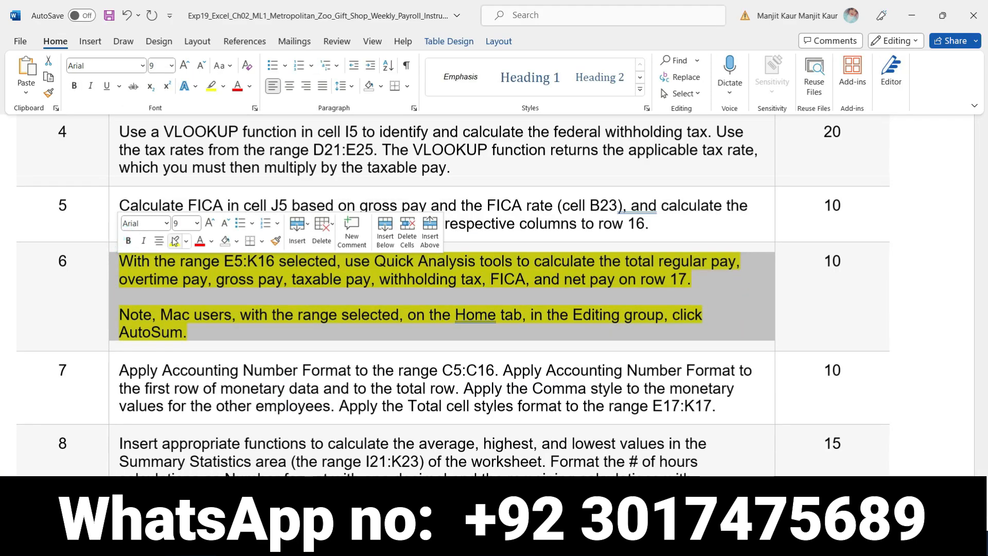
{"action": "left_click", "coordinate": [174, 241]}
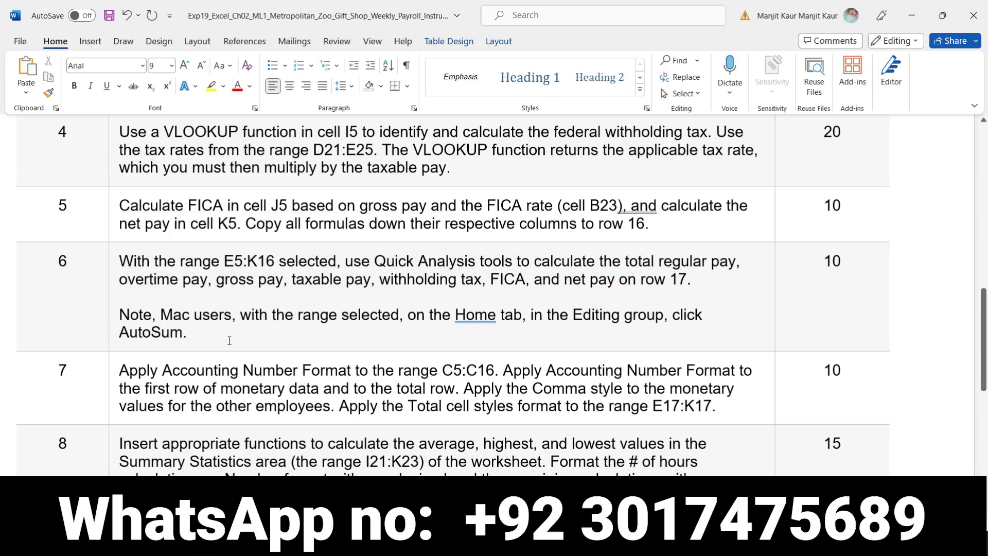
- Review the Word instructions from the project description through step 10, and examine the enlarged payroll table in Excel down to the Totals row
{"action": "scroll", "coordinate": [230, 340], "scroll_direction": "down", "scroll_amount": 10}
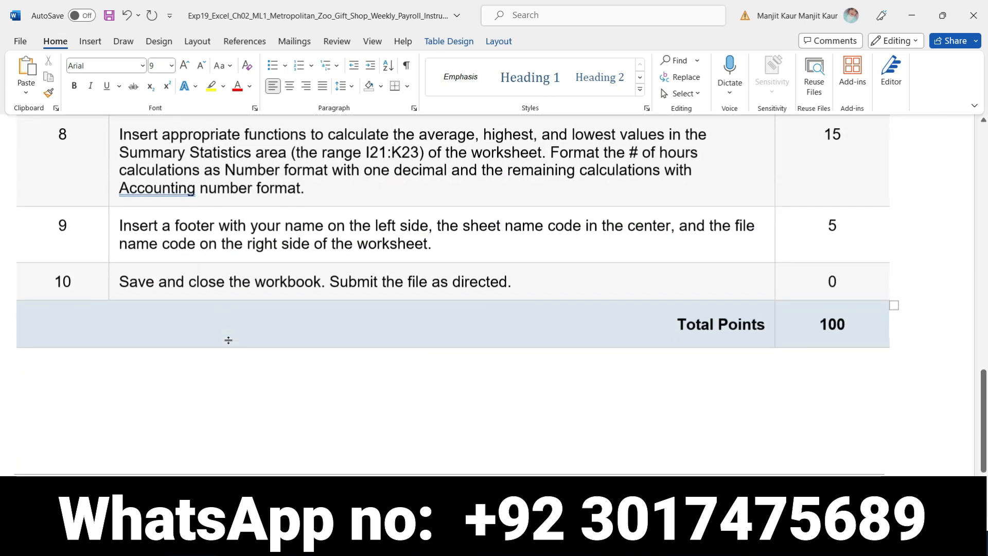
{"action": "scroll", "coordinate": [230, 342], "scroll_direction": "up", "scroll_amount": 15}
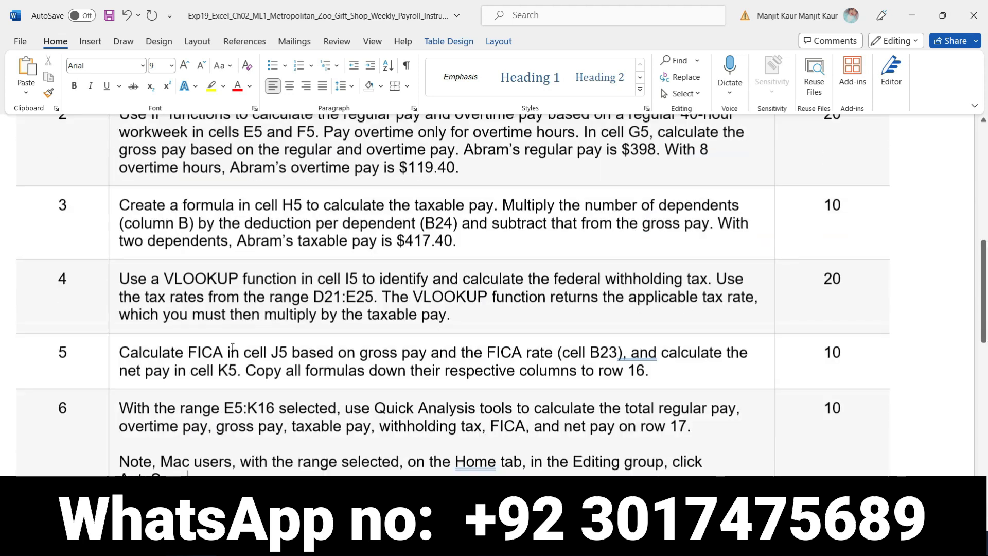
{"action": "scroll", "coordinate": [232, 347], "scroll_direction": "down", "scroll_amount": 2}
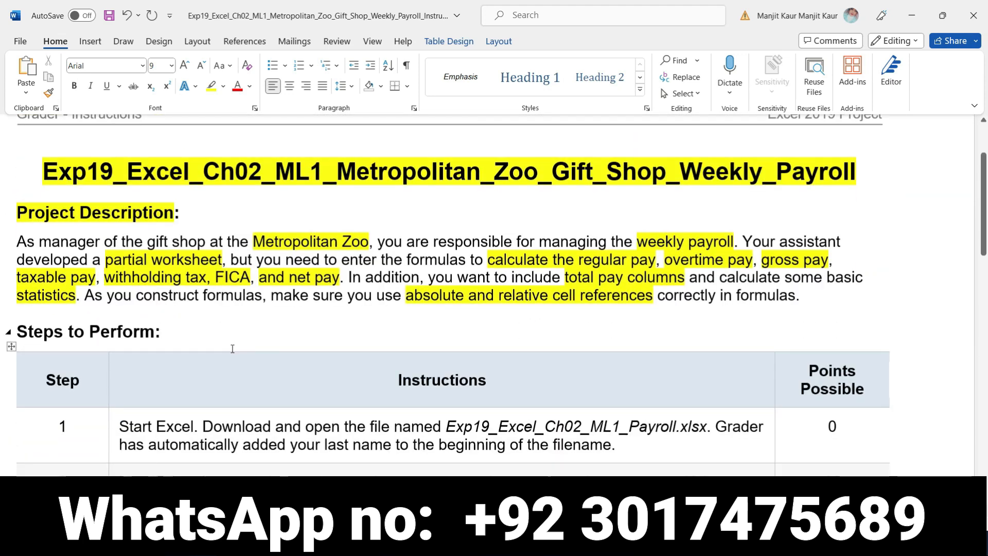
{"action": "scroll", "coordinate": [232, 349], "scroll_direction": "up", "scroll_amount": 2}
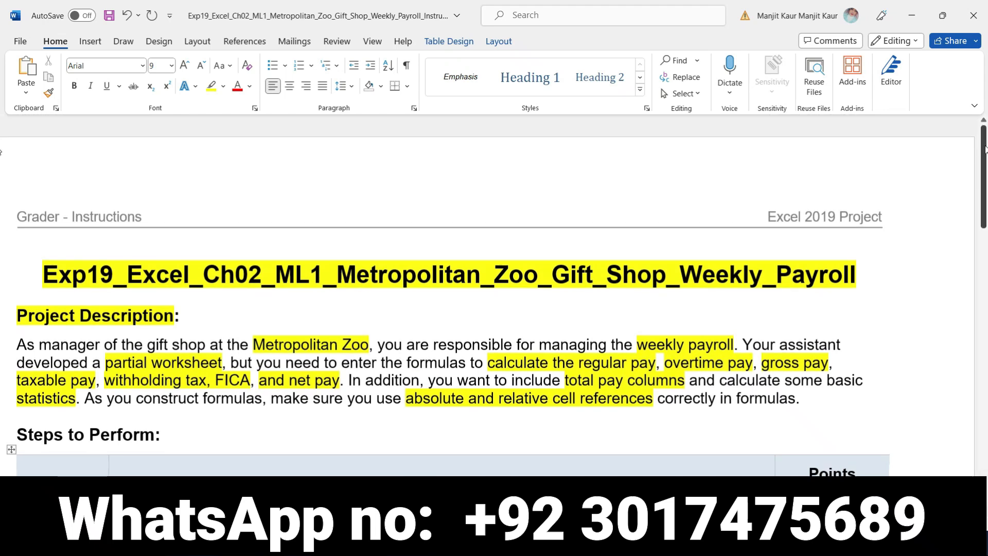
{"action": "scroll", "coordinate": [985, 170], "scroll_direction": "down", "scroll_amount": 1}
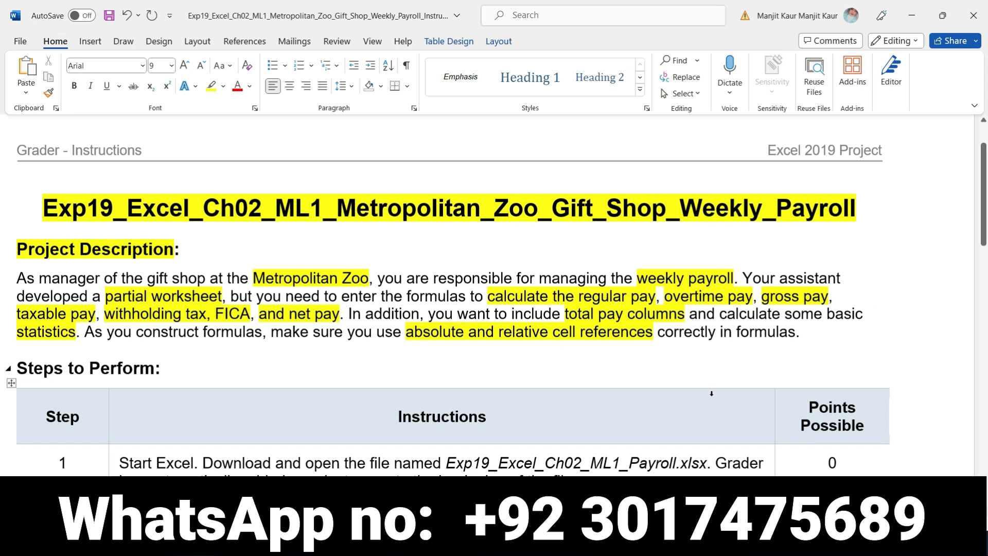
{"action": "left_click", "coordinate": [438, 542]}
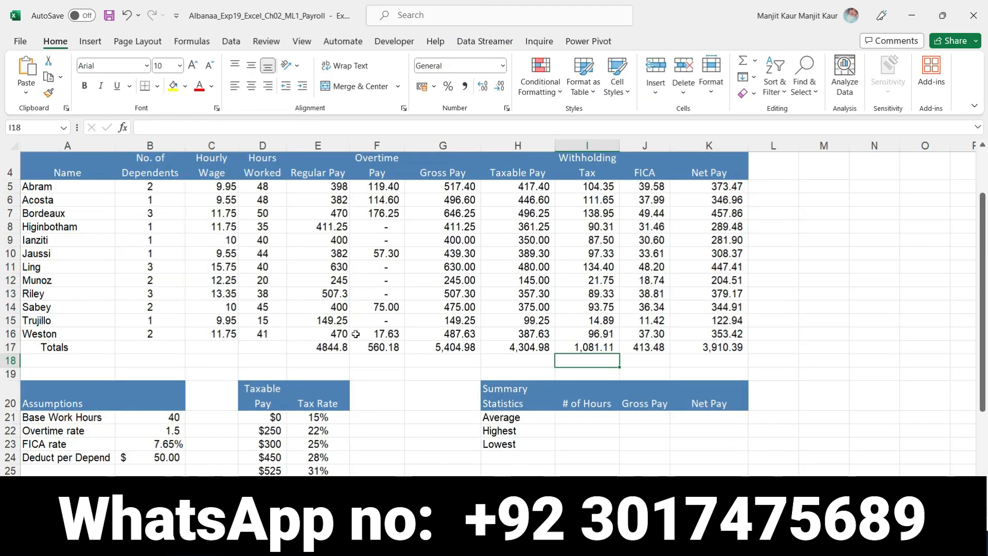
{"action": "scroll", "coordinate": [475, 298], "scroll_direction": "up", "scroll_amount": 1}
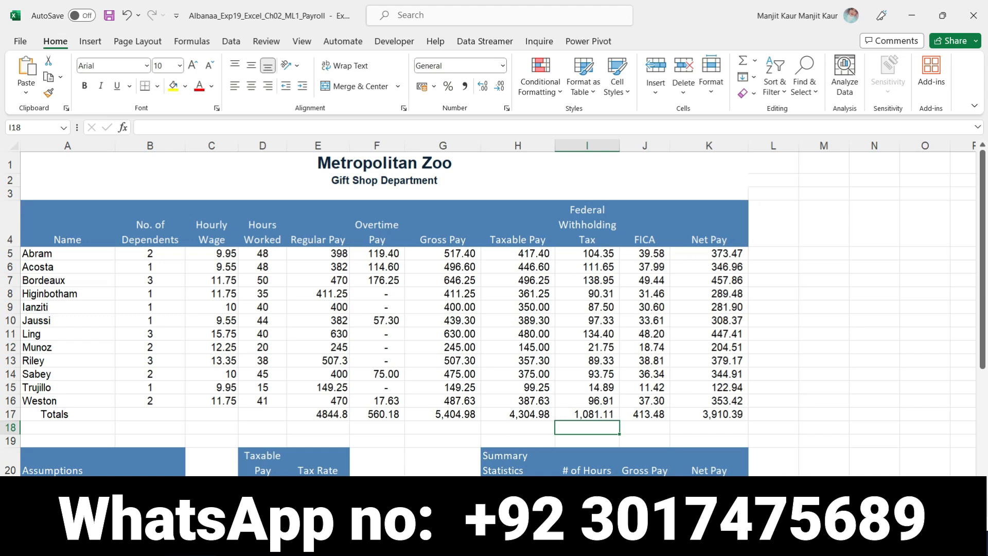
{"action": "left_click", "coordinate": [944, 510]}
{"action": "left_click", "coordinate": [944, 510]}
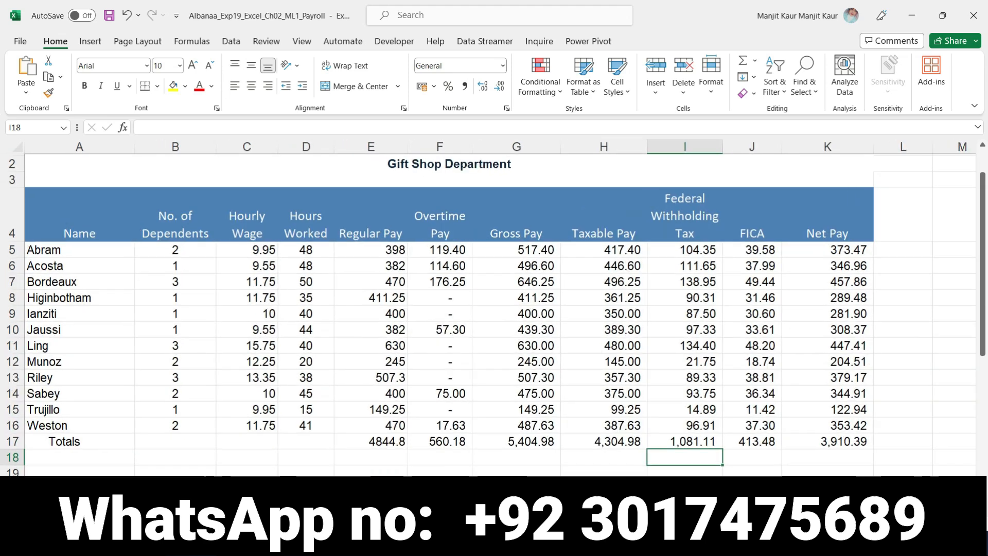
{"action": "scroll", "coordinate": [900, 424], "scroll_direction": "up", "scroll_amount": 1}
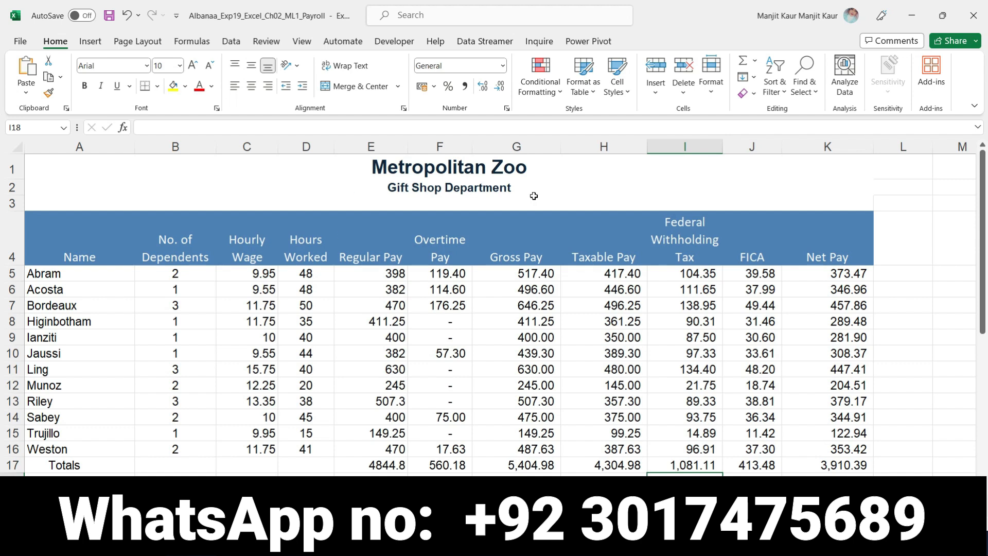
{"action": "scroll", "coordinate": [632, 300], "scroll_direction": "down", "scroll_amount": 4}
{"action": "scroll", "coordinate": [625, 345], "scroll_direction": "up", "scroll_amount": 4}
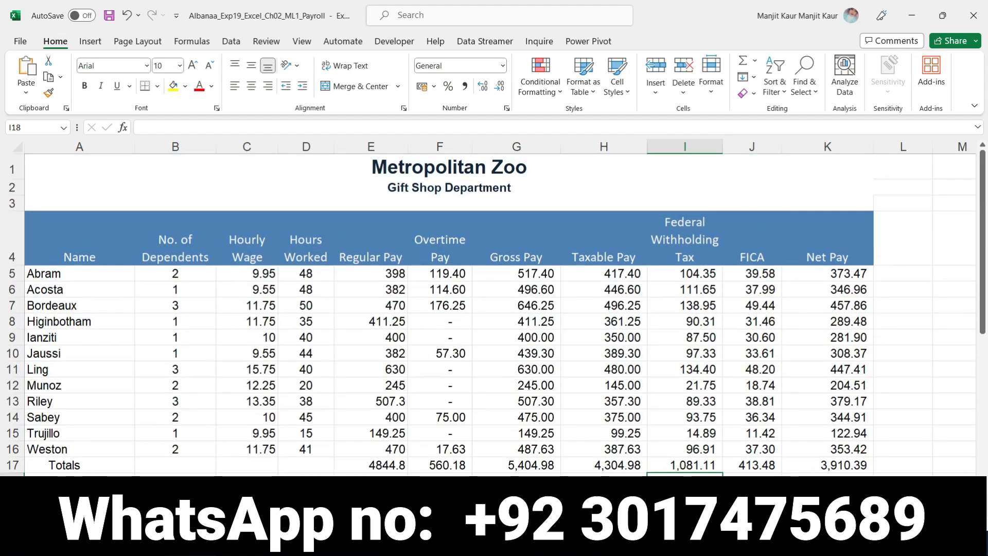
- Open the image Exp19_Excel_Ch02_ML1_Payroll_final_result from the project folder and arrange it side by side with the Excel payroll workbook
{"action": "left_click", "coordinate": [205, 542]}
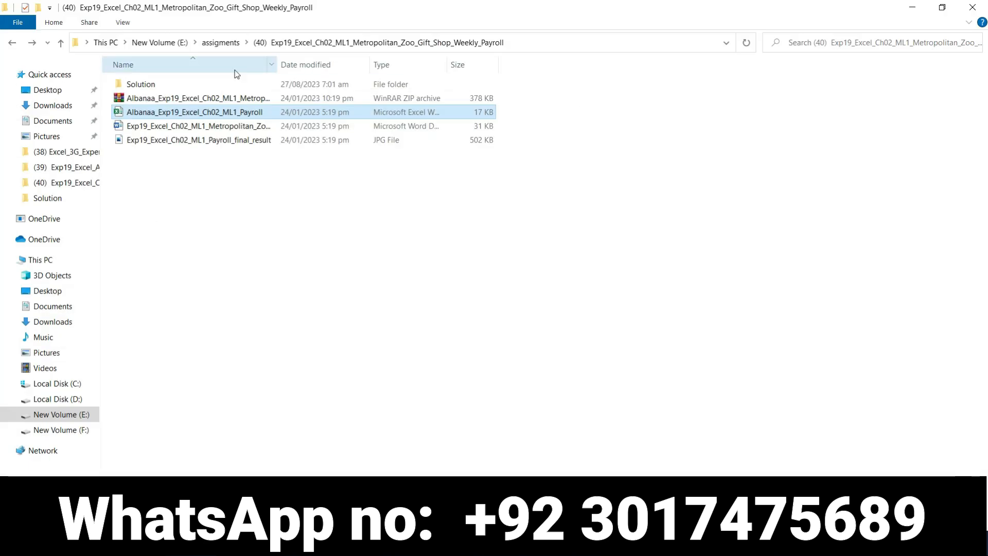
{"action": "double_click", "coordinate": [201, 140]}
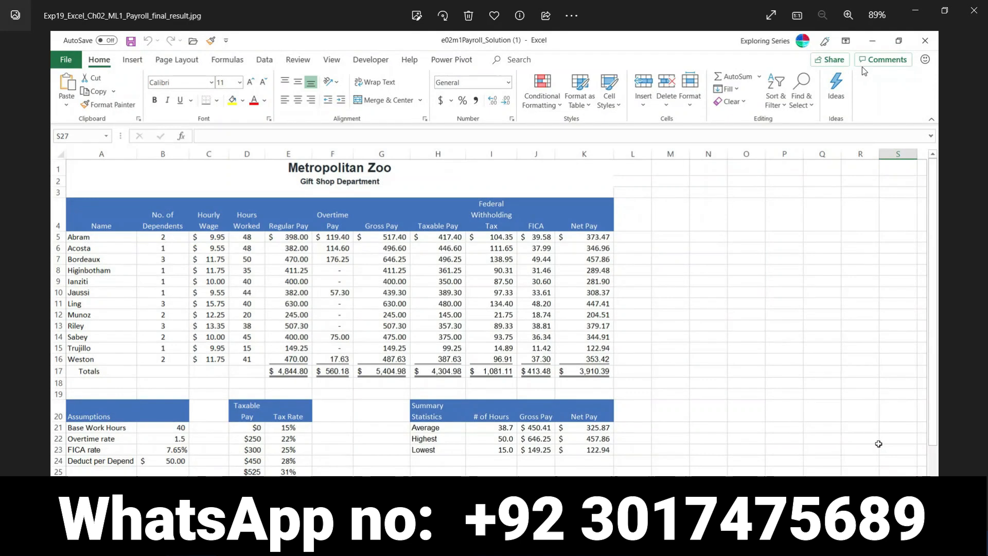
{"action": "left_click", "coordinate": [944, 12]}
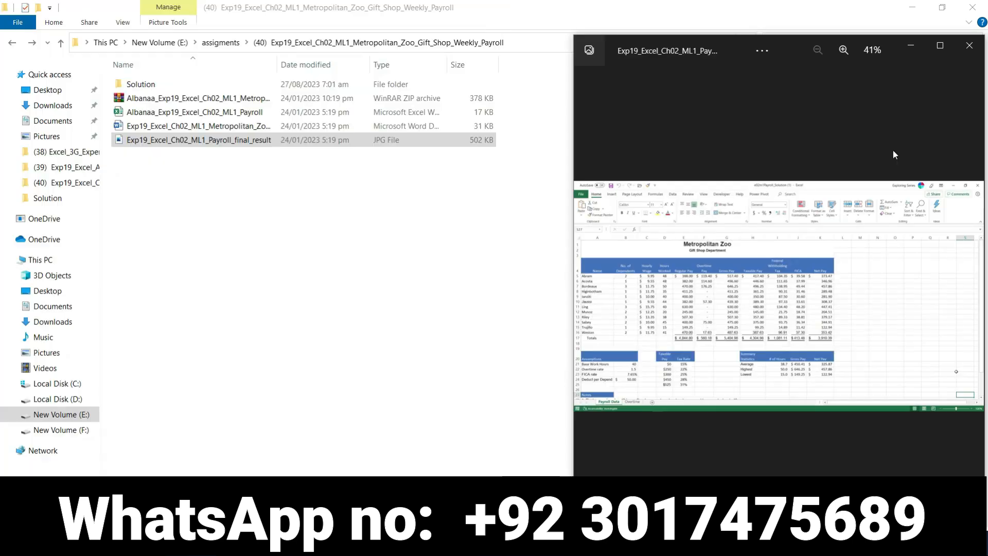
{"action": "key", "text": "super+Right"}
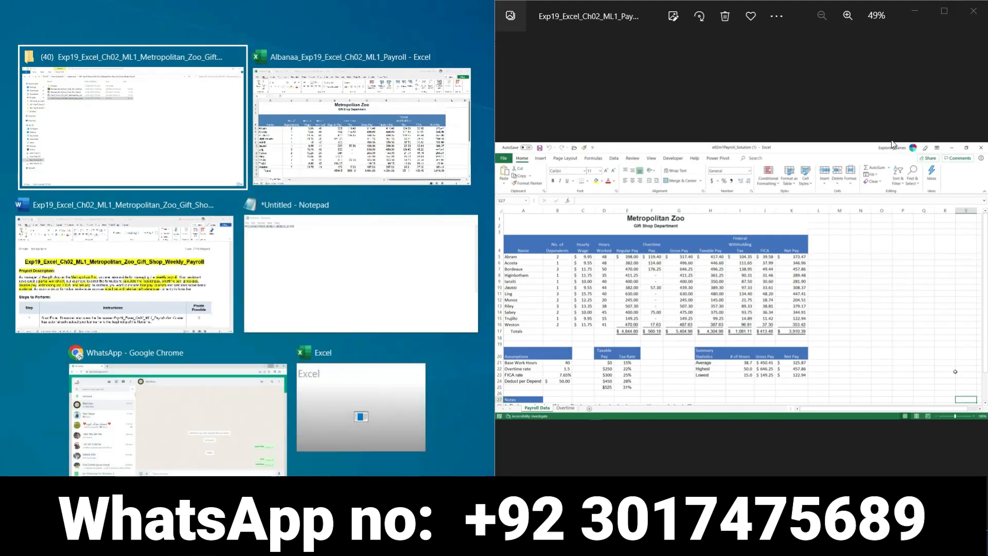
{"action": "left_click", "coordinate": [296, 154]}
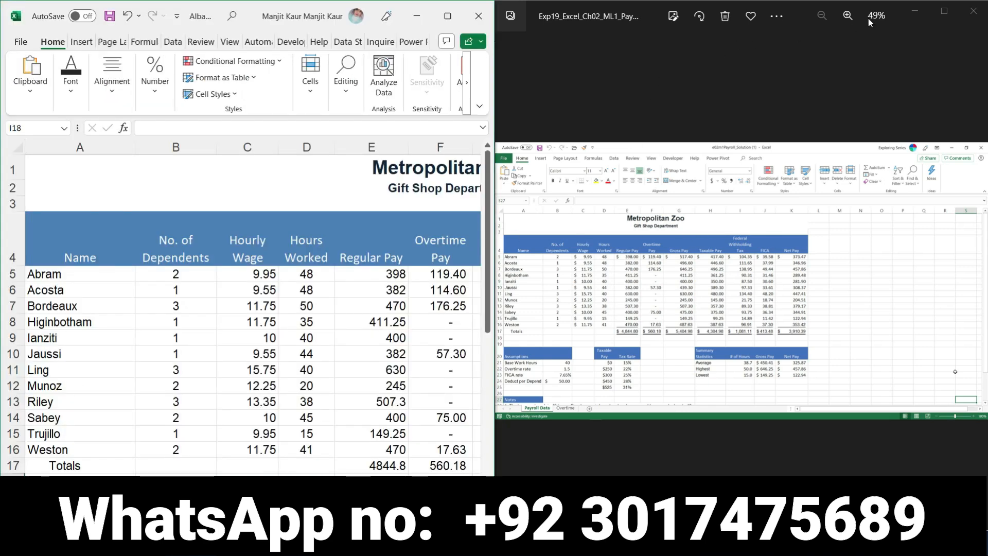
- Enlarge the final result image to 133% and compare its hourly wage, hours, regular pay and overtime pay columns with the workbook
{"action": "left_click", "coordinate": [848, 17]}
{"action": "left_click", "coordinate": [848, 17]}
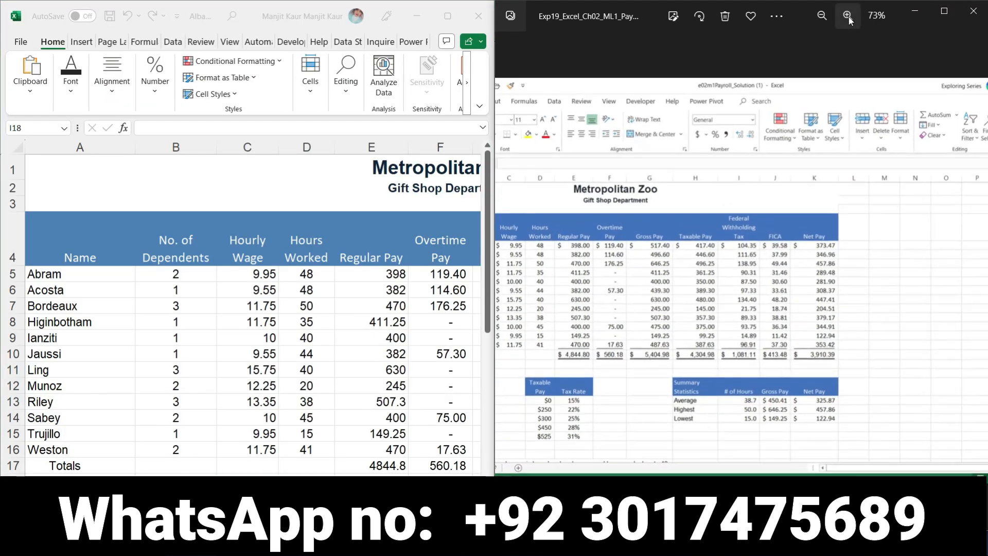
{"action": "left_click", "coordinate": [849, 18]}
{"action": "left_click", "coordinate": [848, 17]}
{"action": "left_click", "coordinate": [848, 16]}
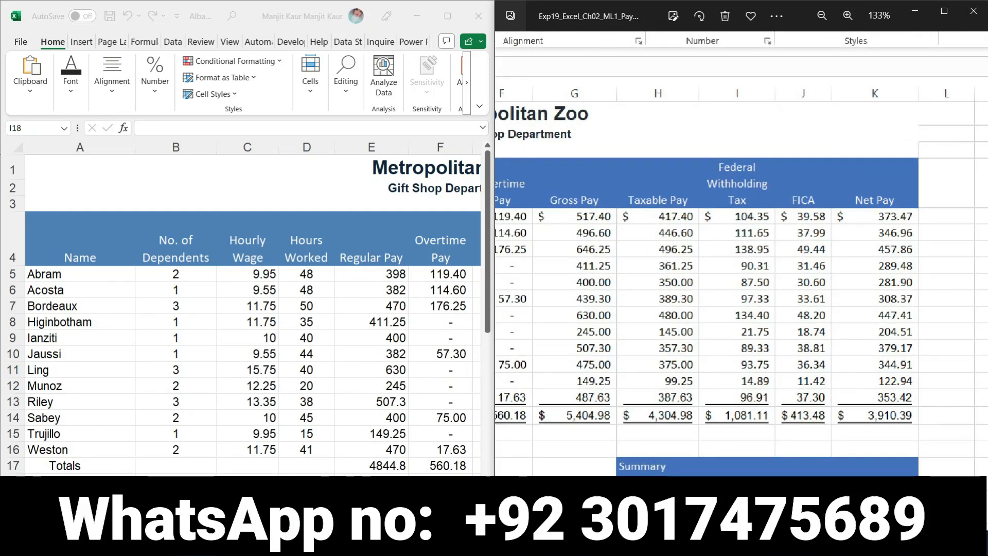
{"action": "key", "text": "alt+Tab"}
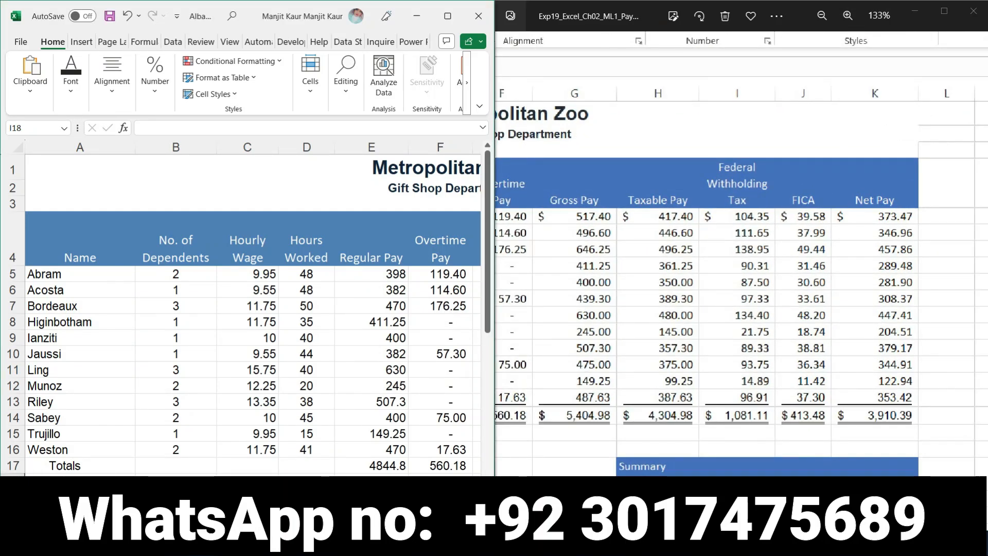
{"action": "left_click_drag", "start_coordinate": [589, 331], "coordinate": [917, 333]}
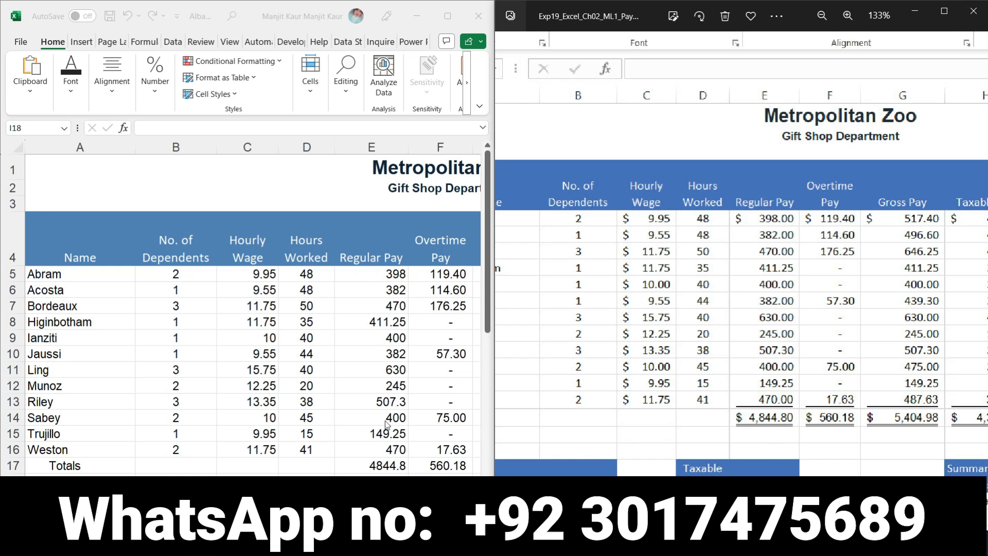
{"action": "key", "text": "alt+Tab"}
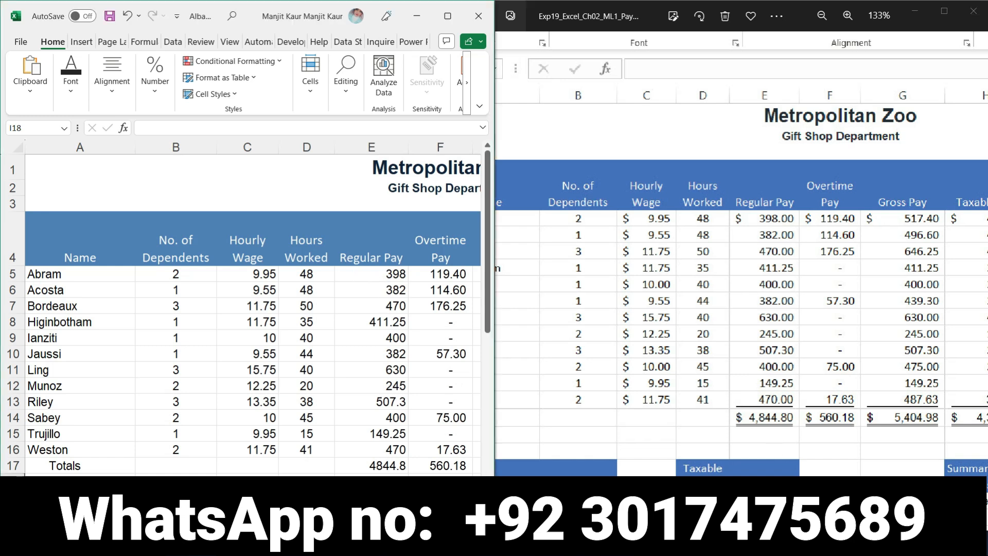
- Compare the workbook's gross pay through net pay columns and totals with the final result image, and close the image, restoring the workbook to full screen
{"action": "scroll", "coordinate": [252, 308], "scroll_direction": "right", "scroll_amount": 5}
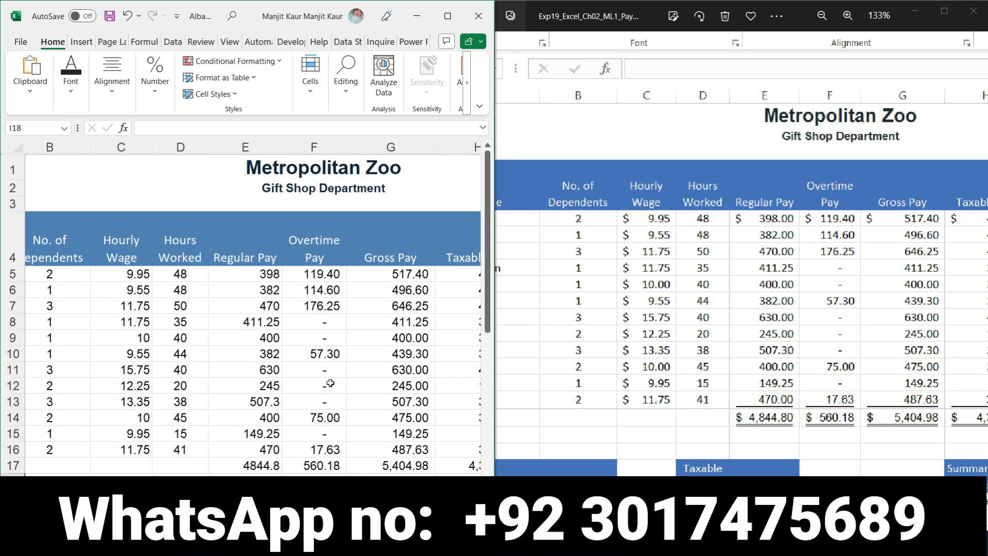
{"action": "left_click_drag", "start_coordinate": [890, 223], "coordinate": [806, 249]}
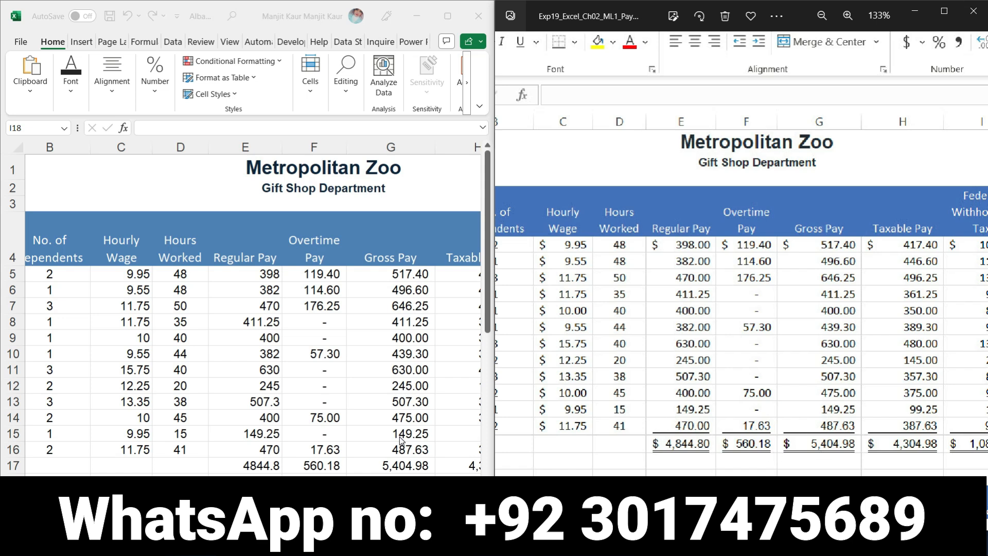
{"action": "left_click", "coordinate": [412, 428]}
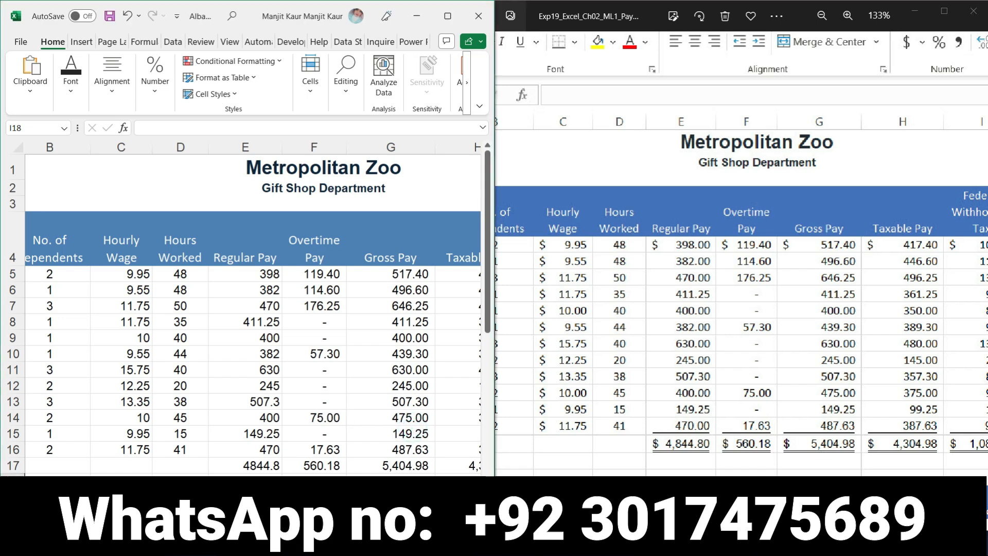
{"action": "scroll", "coordinate": [253, 308], "scroll_direction": "right", "scroll_amount": 3}
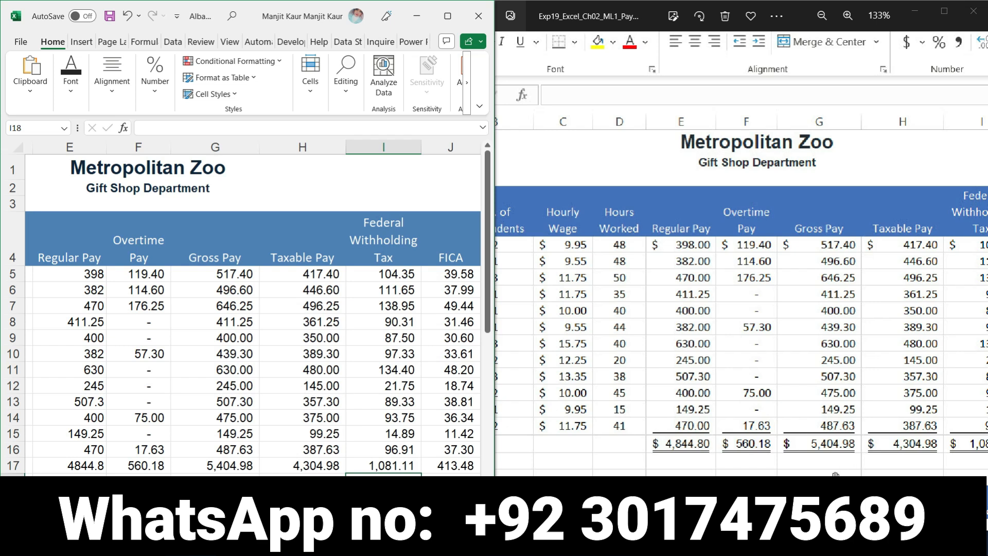
{"action": "left_click_drag", "start_coordinate": [890, 360], "coordinate": [692, 355]}
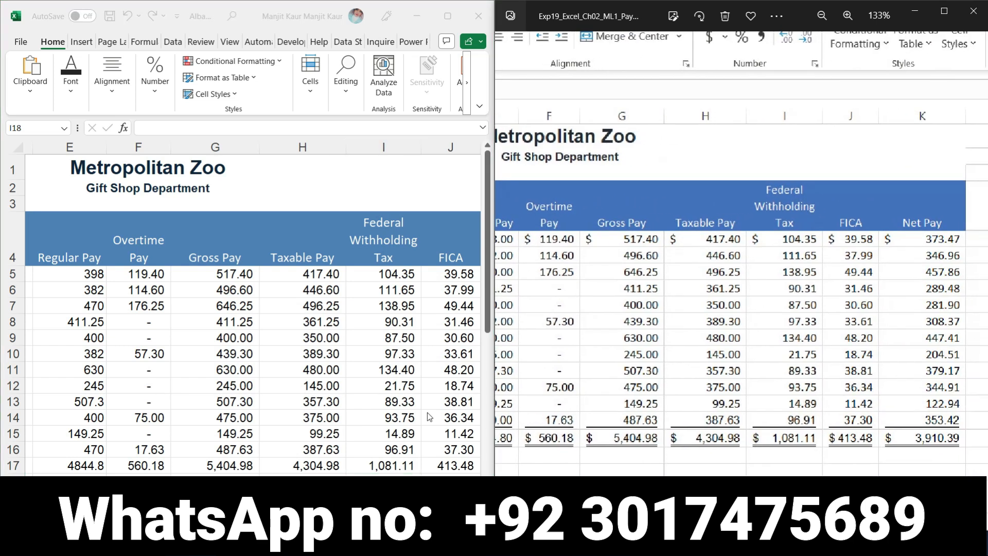
{"action": "left_click", "coordinate": [383, 480]}
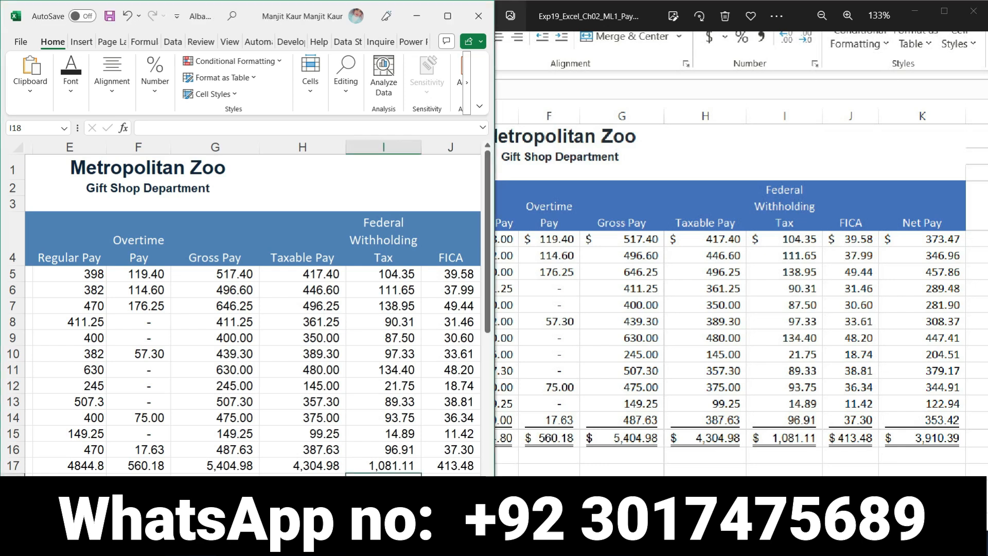
{"action": "scroll", "coordinate": [252, 309], "scroll_direction": "right", "scroll_amount": 1}
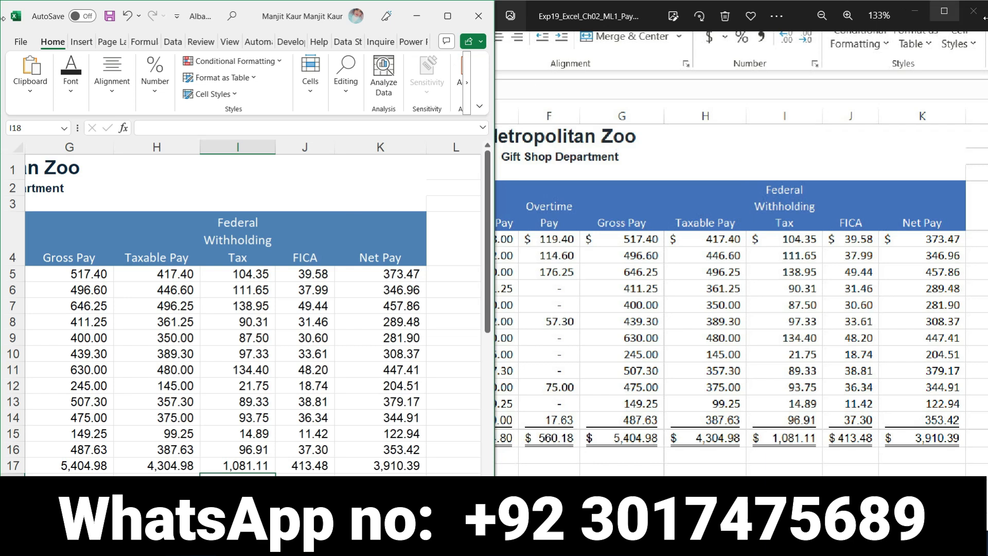
{"action": "left_click", "coordinate": [791, 256]}
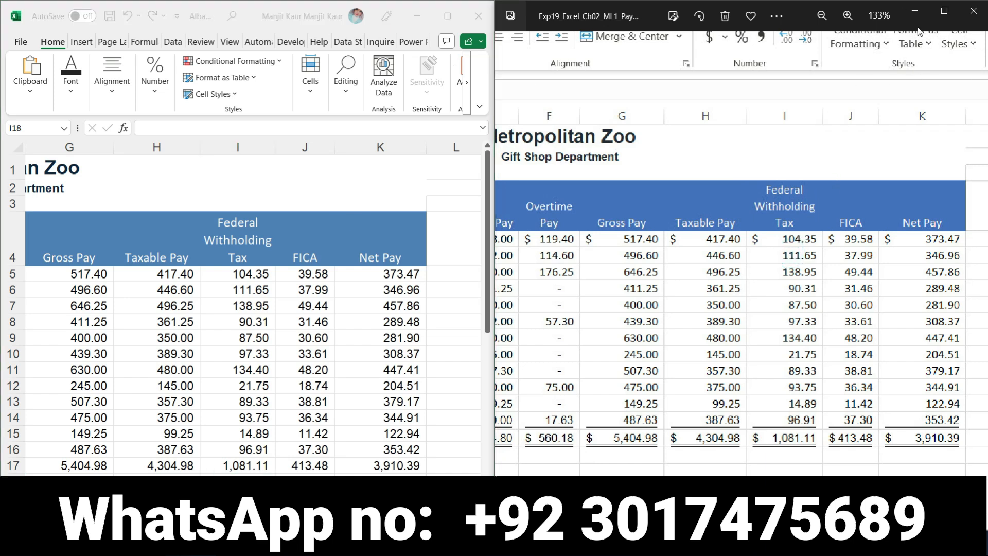
{"action": "left_click", "coordinate": [975, 12]}
{"action": "left_click", "coordinate": [448, 16]}
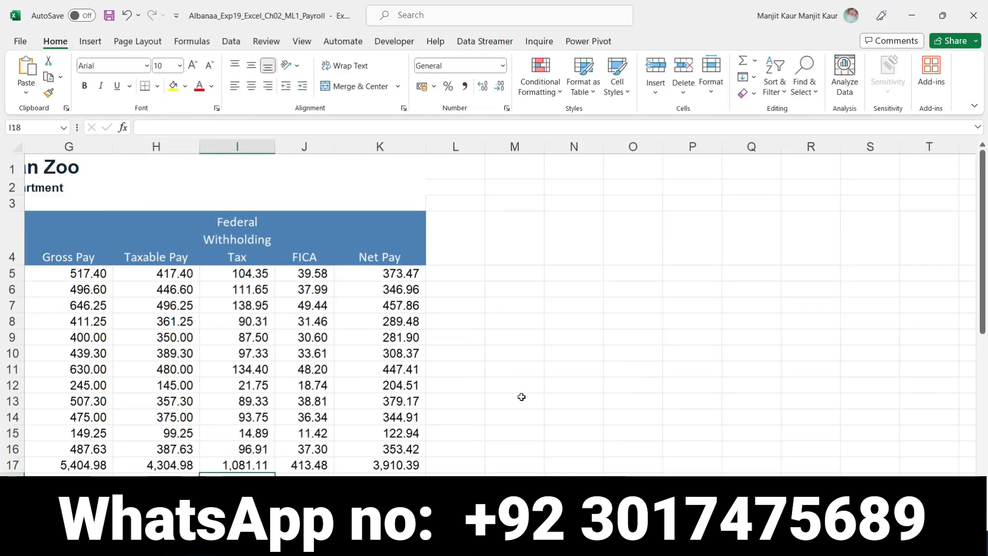
- Open the completed payroll workbook from the project's Solution folder and examine its payroll table, summary statistics and notes
{"action": "key", "text": "alt+Tab"}
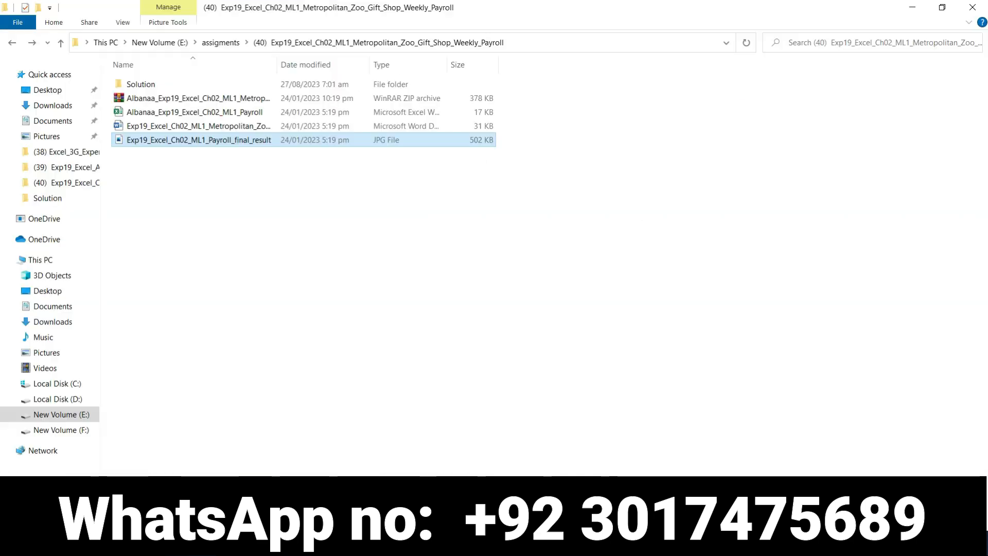
{"action": "double_click", "coordinate": [200, 85]}
{"action": "double_click", "coordinate": [200, 85]}
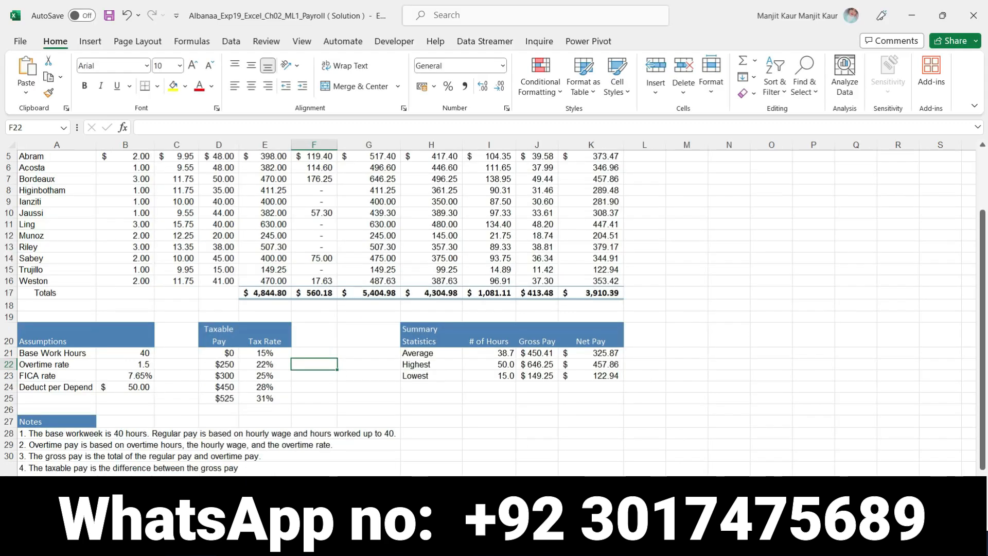
{"action": "scroll", "coordinate": [586, 419], "scroll_direction": "up", "scroll_amount": 2}
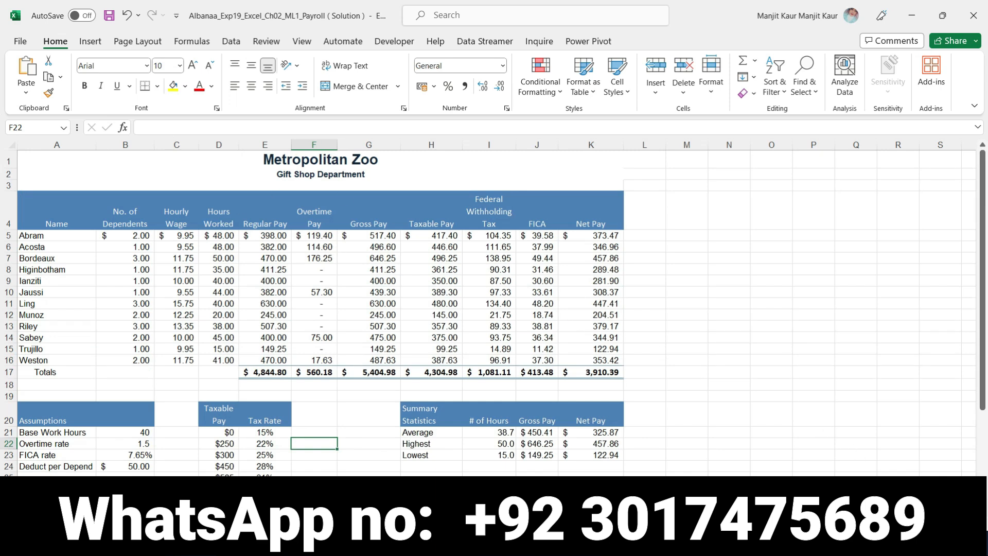
{"action": "scroll", "coordinate": [908, 413], "scroll_direction": "up", "scroll_amount": 4}
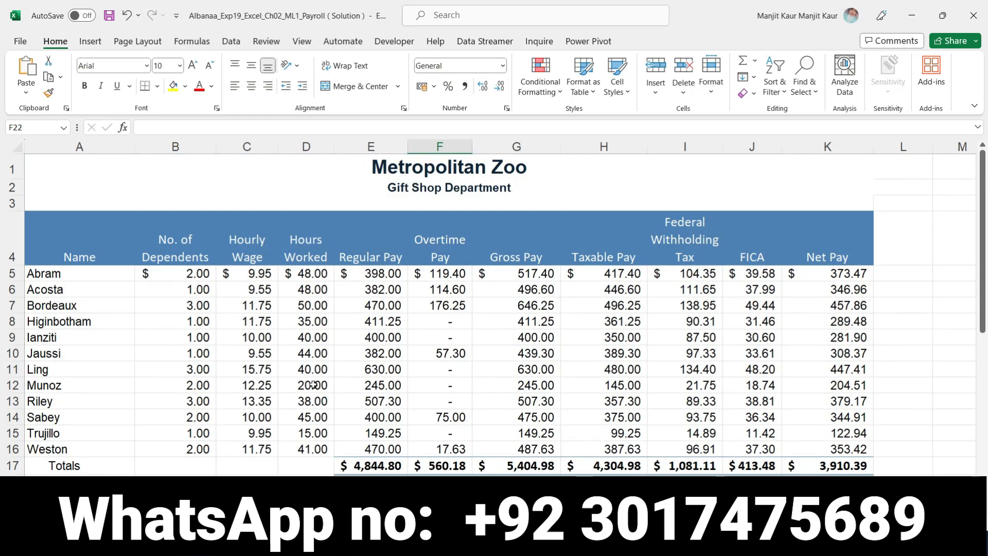
{"action": "scroll", "coordinate": [770, 335], "scroll_direction": "down", "scroll_amount": 6}
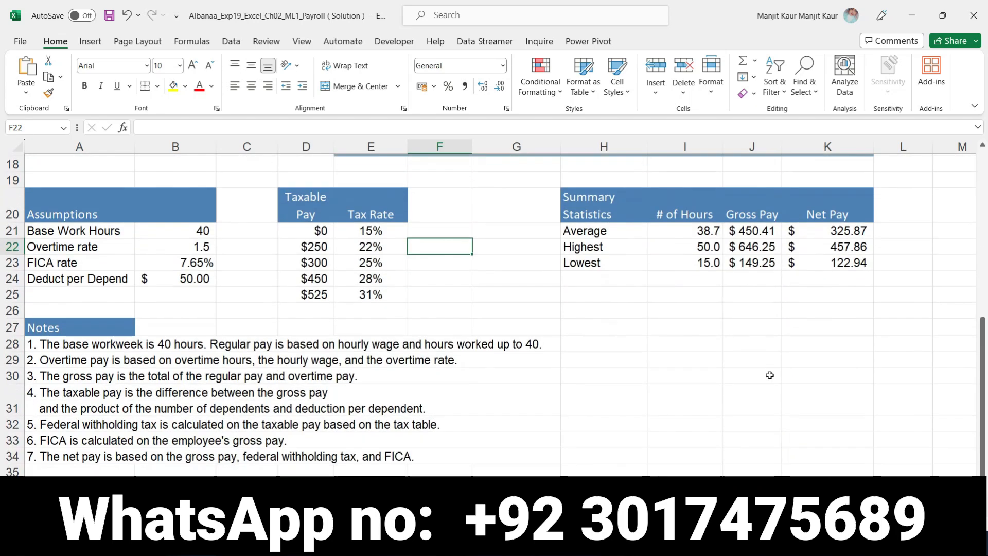
{"action": "scroll", "coordinate": [617, 344], "scroll_direction": "down", "scroll_amount": 3}
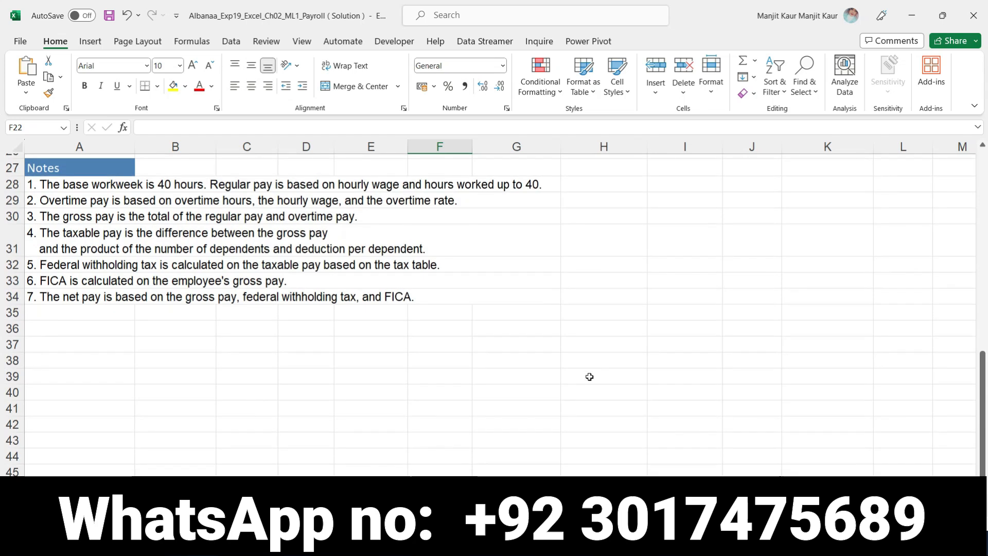
{"action": "scroll", "coordinate": [582, 389], "scroll_direction": "up", "scroll_amount": 6}
{"action": "scroll", "coordinate": [581, 389], "scroll_direction": "up", "scroll_amount": 3}
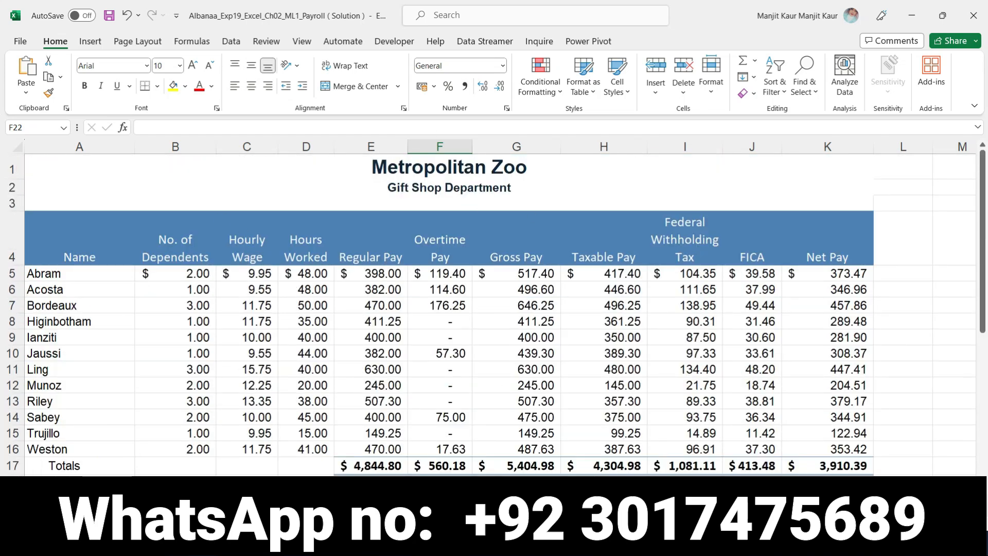
- Compare the working payroll workbook with the solution workbook, covering the number formats, Totals row and Summary Statistics area
{"action": "mouse_move", "coordinate": [496, 543]}
{"action": "left_click", "coordinate": [419, 453]}
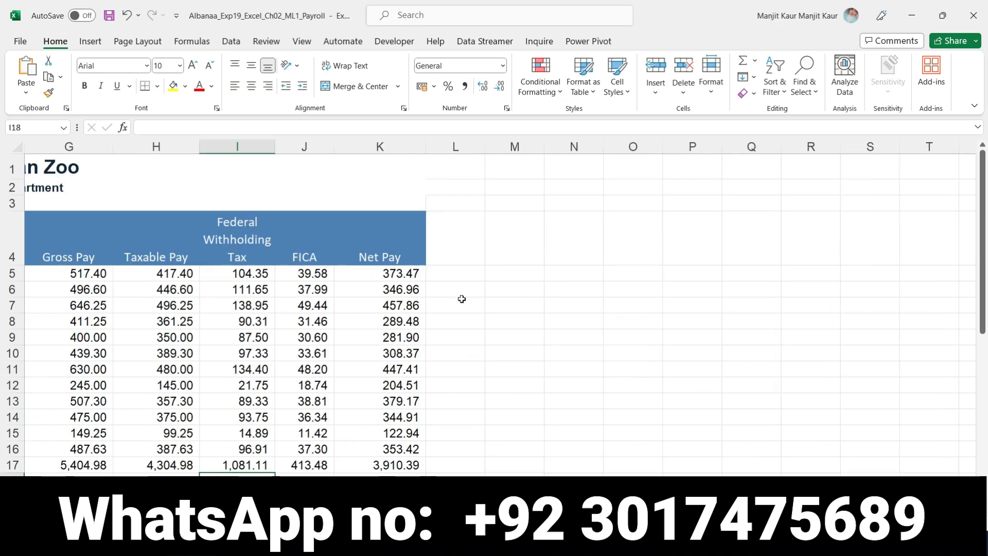
{"action": "scroll", "coordinate": [494, 314], "scroll_direction": "left", "scroll_amount": 3}
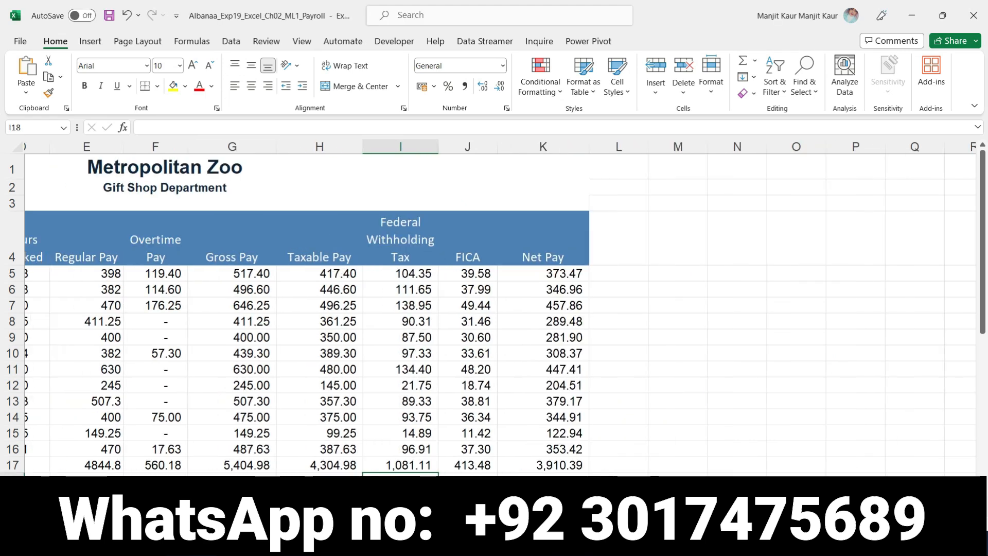
{"action": "scroll", "coordinate": [603, 422], "scroll_direction": "down", "scroll_amount": 1}
{"action": "scroll", "coordinate": [603, 422], "scroll_direction": "down", "scroll_amount": 3}
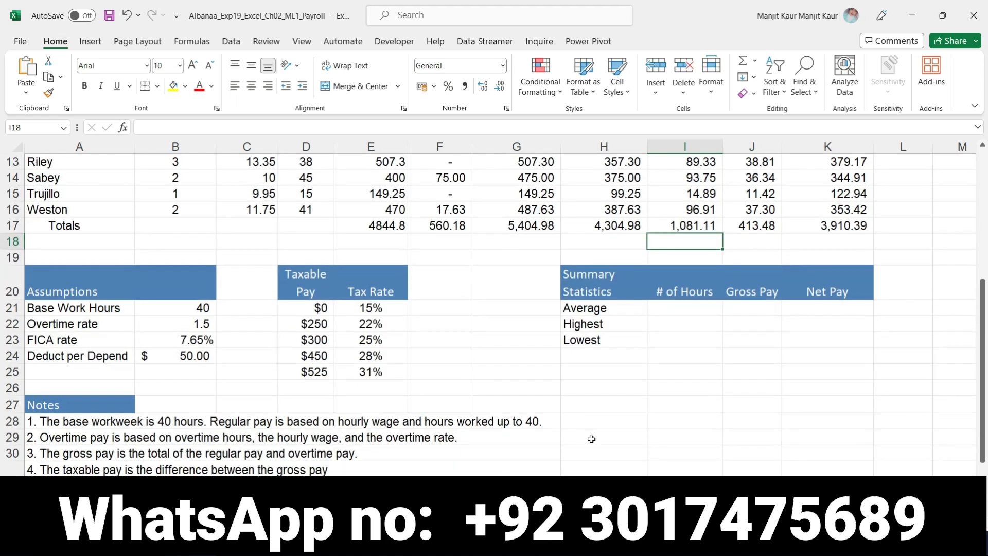
{"action": "scroll", "coordinate": [590, 439], "scroll_direction": "up", "scroll_amount": 4}
{"action": "left_click", "coordinate": [489, 543]}
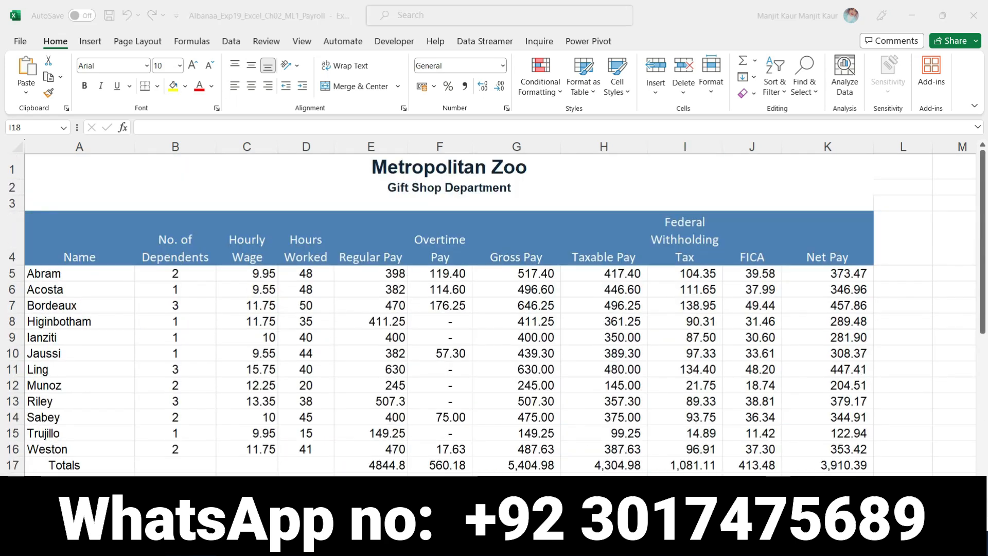
{"action": "left_click", "coordinate": [588, 473]}
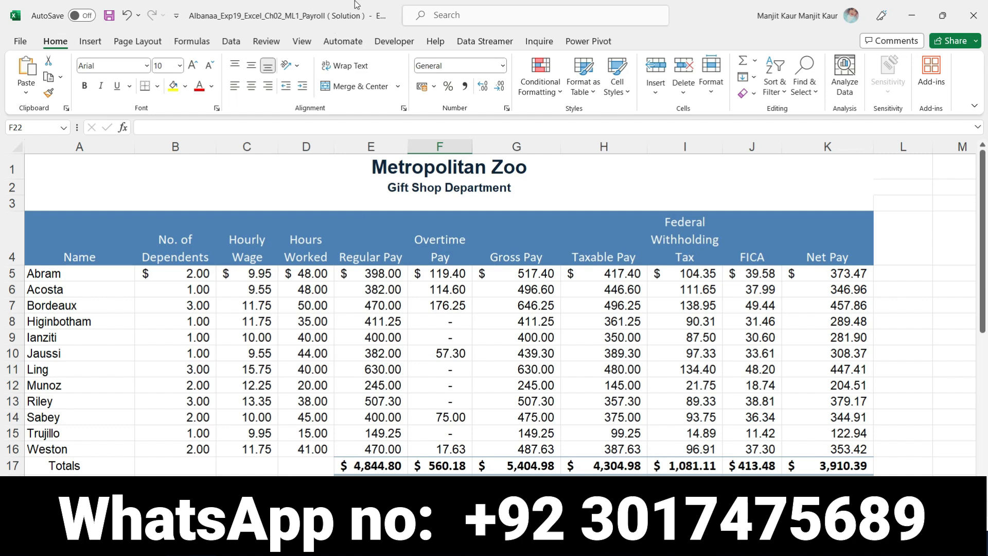
{"action": "scroll", "coordinate": [699, 416], "scroll_direction": "down", "scroll_amount": 6}
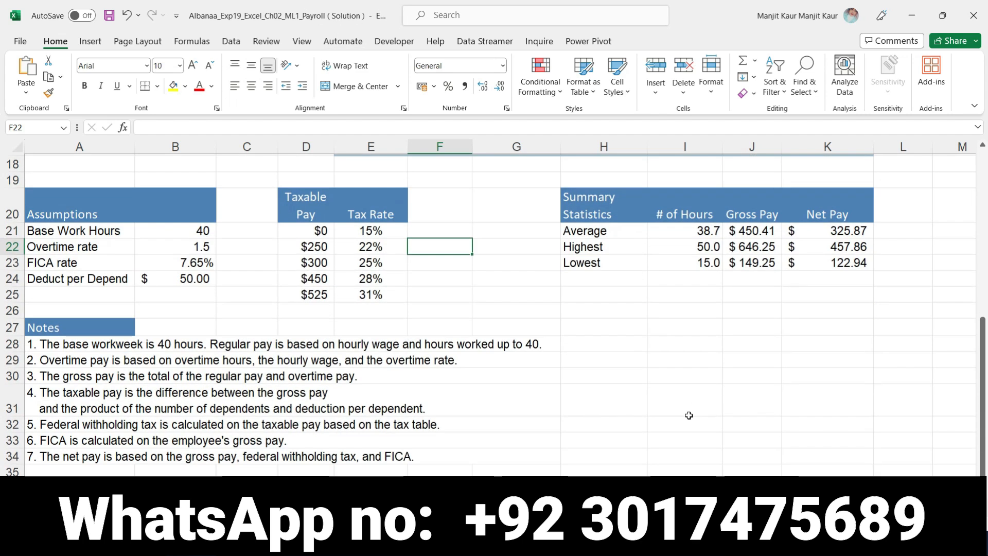
{"action": "scroll", "coordinate": [700, 415], "scroll_direction": "up", "scroll_amount": 6}
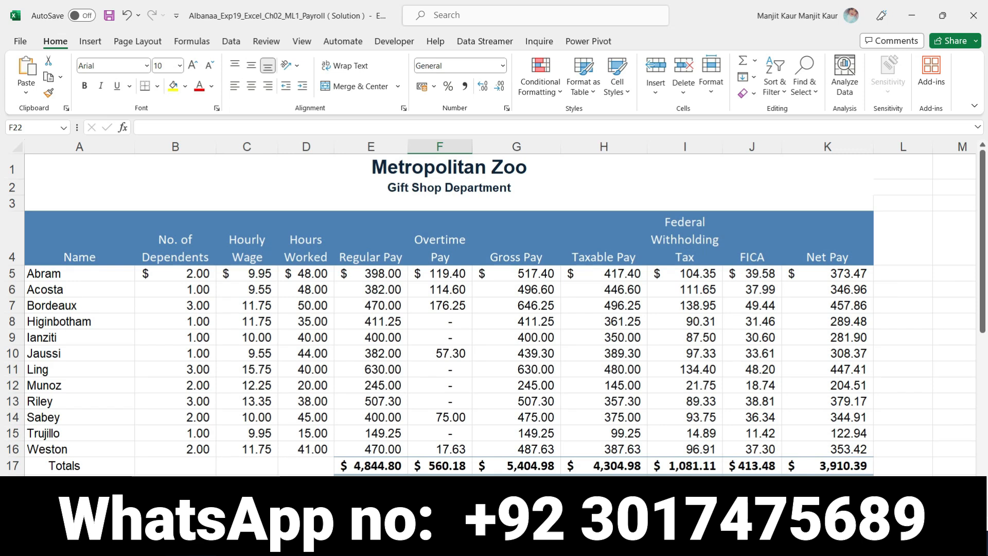
- Switch to the Word instructions and review them from the project description down to step 10 and the total points
{"action": "key", "text": "alt+Tab"}
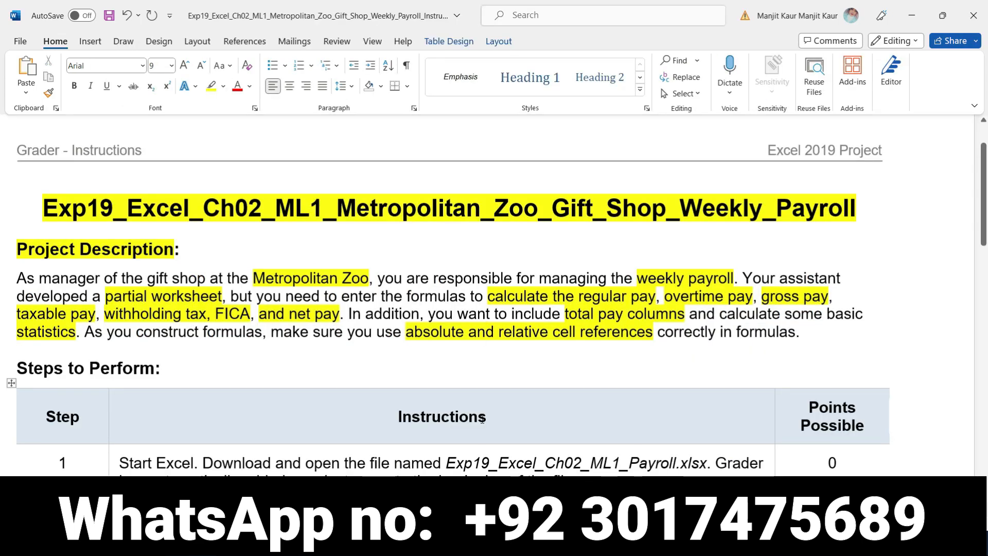
{"action": "scroll", "coordinate": [482, 419], "scroll_direction": "down", "scroll_amount": 18}
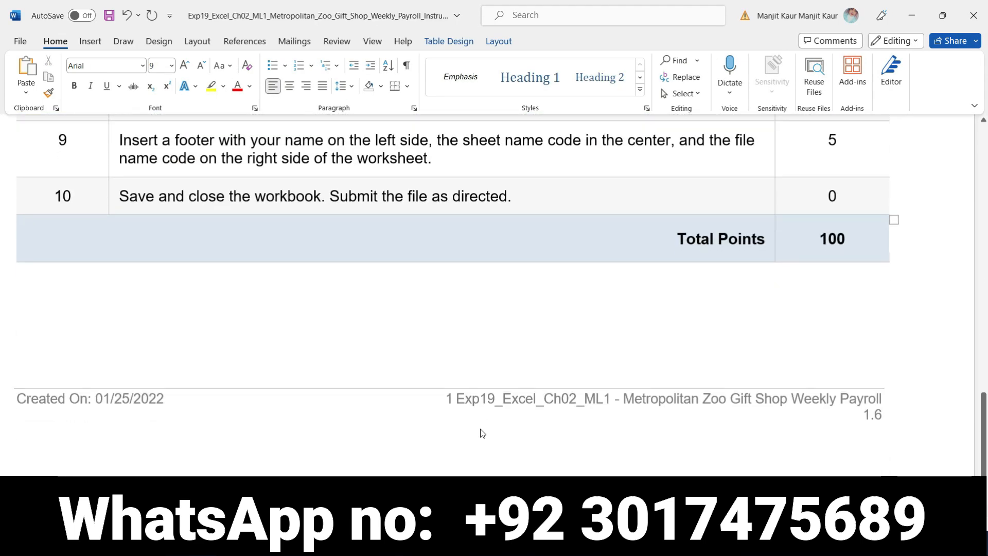
{"action": "scroll", "coordinate": [481, 429], "scroll_direction": "up", "scroll_amount": 8}
{"action": "scroll", "coordinate": [481, 428], "scroll_direction": "up", "scroll_amount": 10}
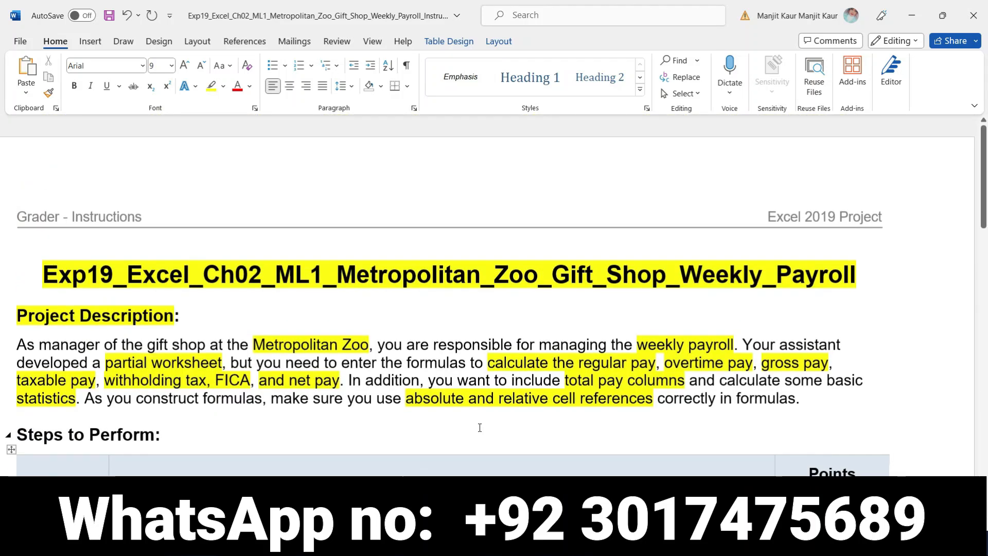
{"action": "scroll", "coordinate": [479, 428], "scroll_direction": "down", "scroll_amount": 2}
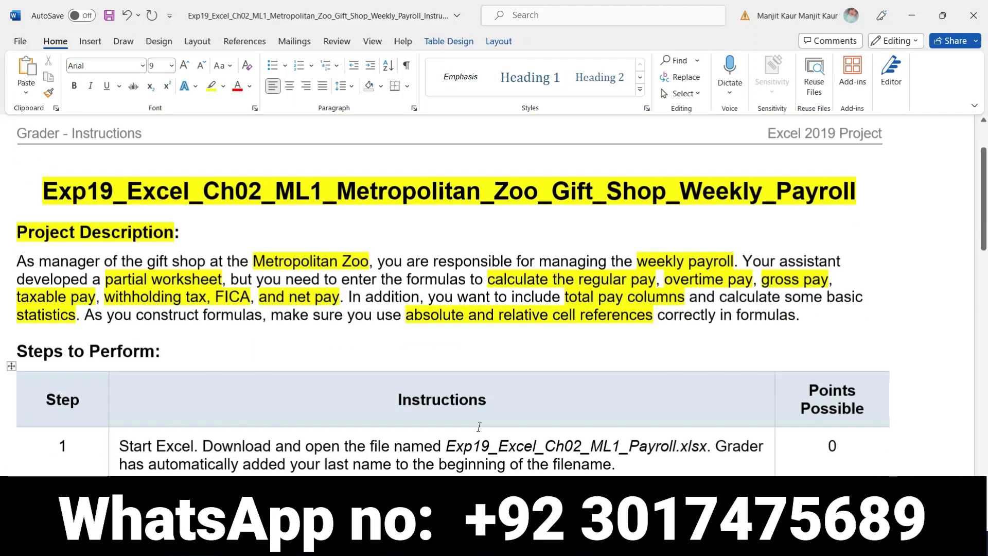
{"action": "scroll", "coordinate": [478, 426], "scroll_direction": "up", "scroll_amount": 2}
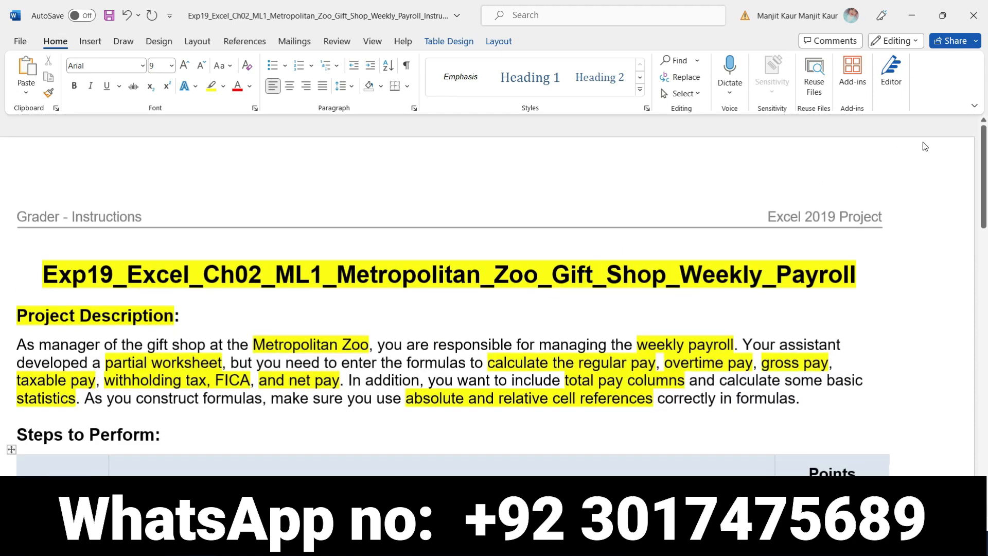
{"action": "scroll", "coordinate": [942, 283], "scroll_direction": "down", "scroll_amount": 1}
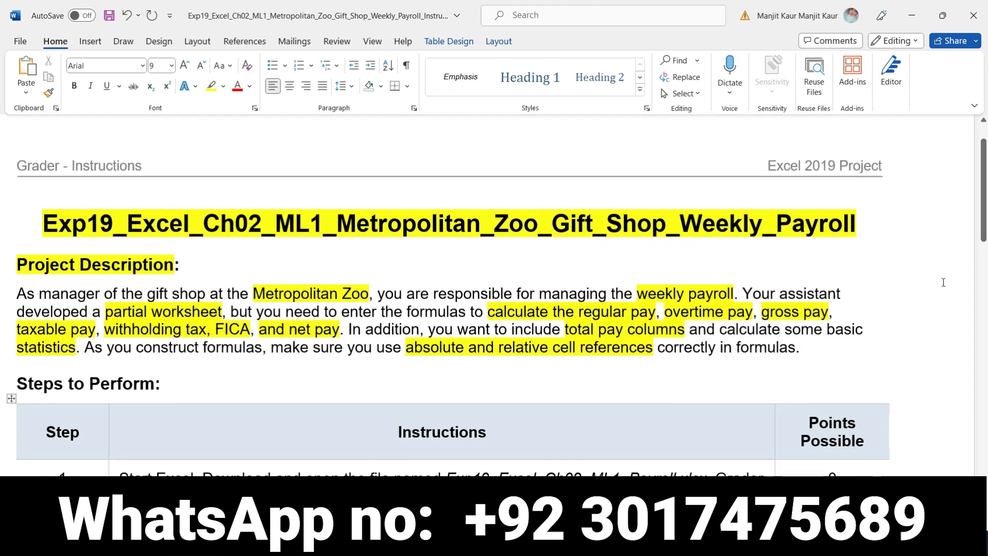